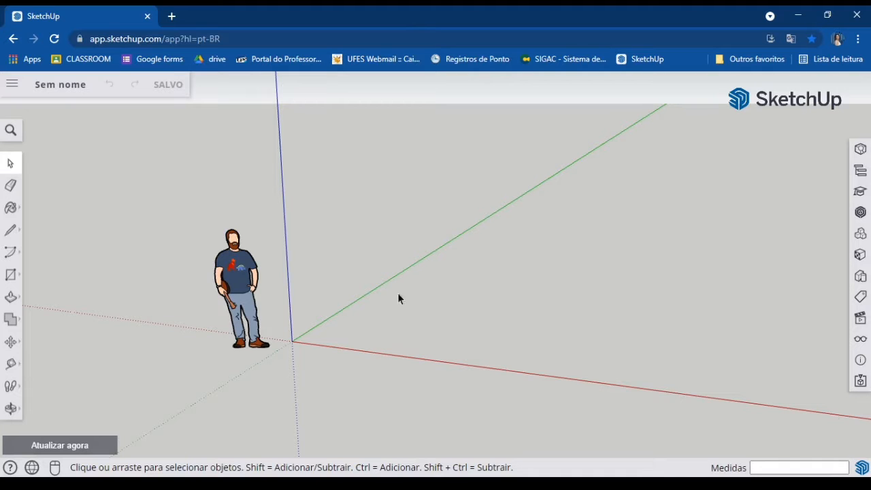
Step: Zoom in and out around the standing figure, trying both direct zooming and the Zoom tool
{"action": "scroll", "coordinate": [284, 322], "scroll_direction": "up", "scroll_amount": 6}
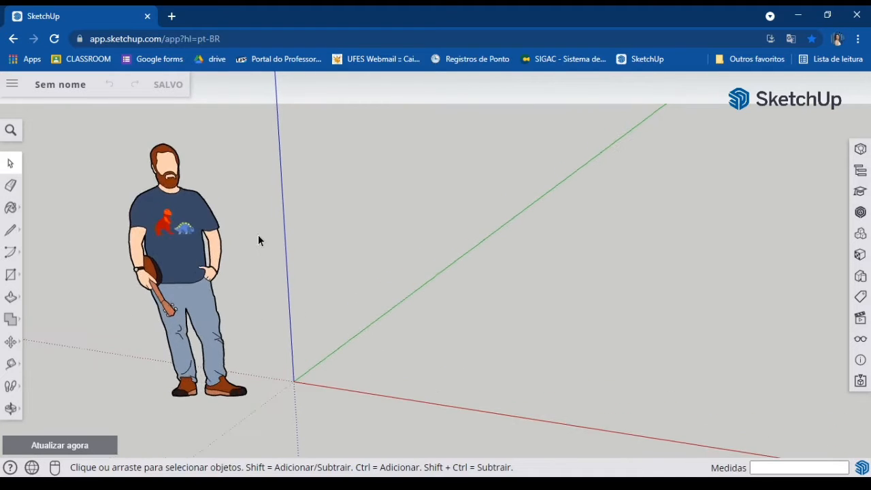
{"action": "scroll", "coordinate": [258, 240], "scroll_direction": "down", "scroll_amount": 4}
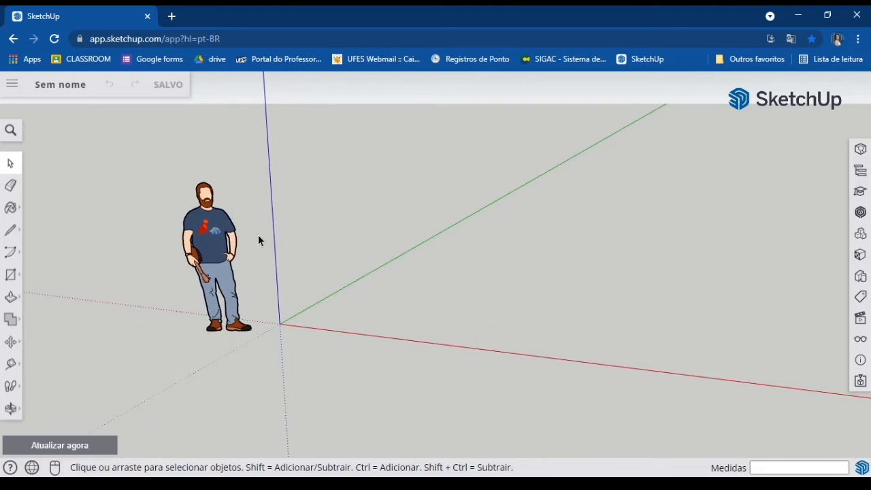
{"action": "scroll", "coordinate": [211, 191], "scroll_direction": "up", "scroll_amount": 6}
{"action": "scroll", "coordinate": [211, 191], "scroll_direction": "down", "scroll_amount": 3}
{"action": "middle_click_drag", "start_coordinate": [212, 191], "coordinate": [313, 301]}
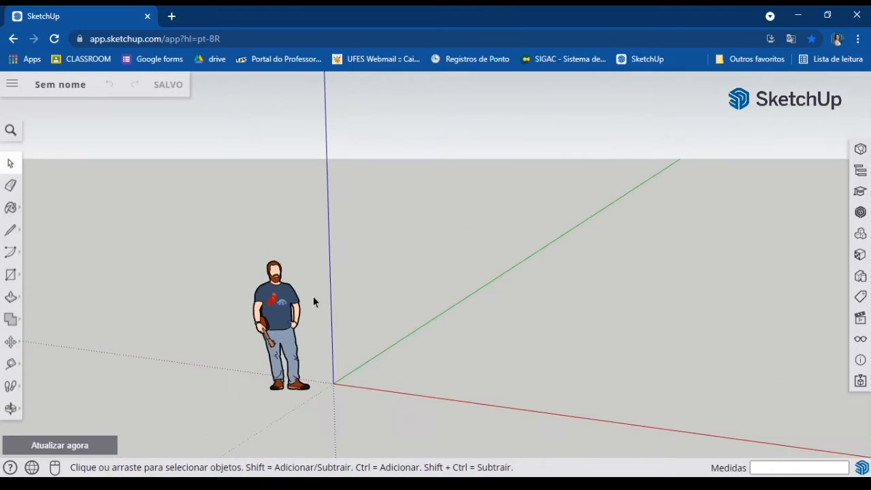
{"action": "key", "text": "z"}
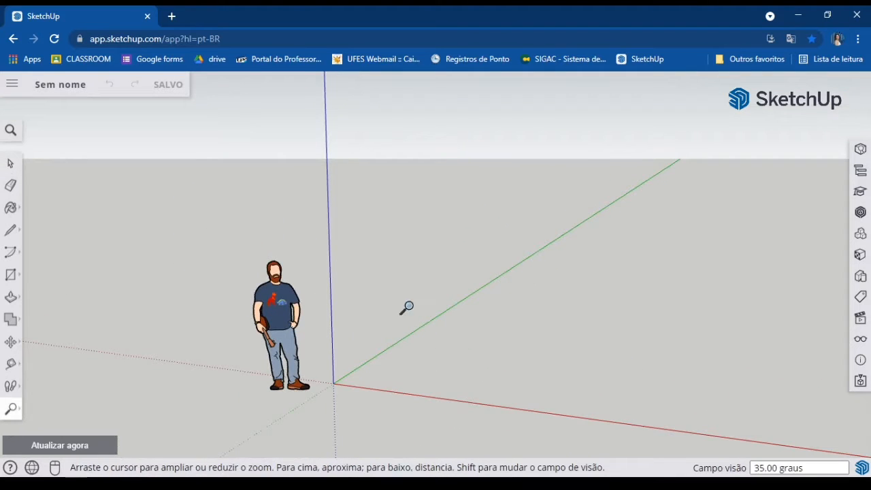
{"action": "left_click_drag", "start_coordinate": [406, 308], "coordinate": [468, 187]}
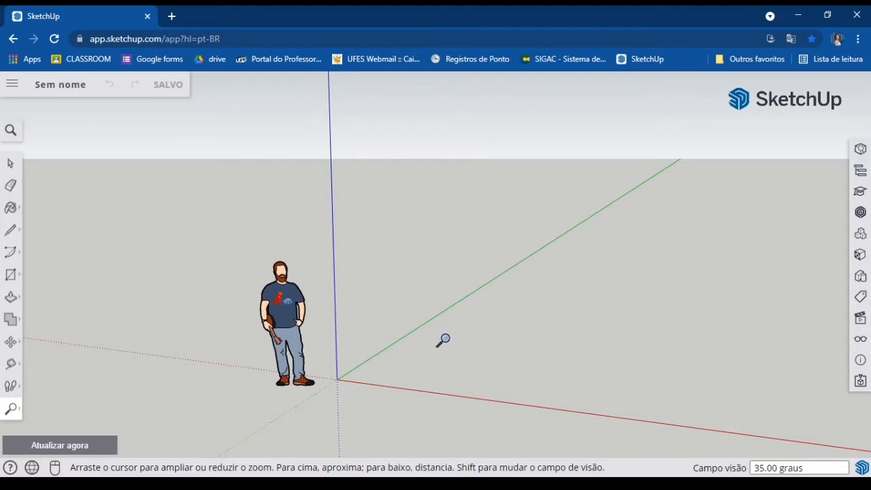
Step: Pan and orbit around the standing figure with the Pan and Orbit tools to view the axes from a higher angle
{"action": "middle_click_drag", "start_coordinate": [463, 306], "coordinate": [340, 277], "text": "shift"}
{"action": "key", "text": "z"}
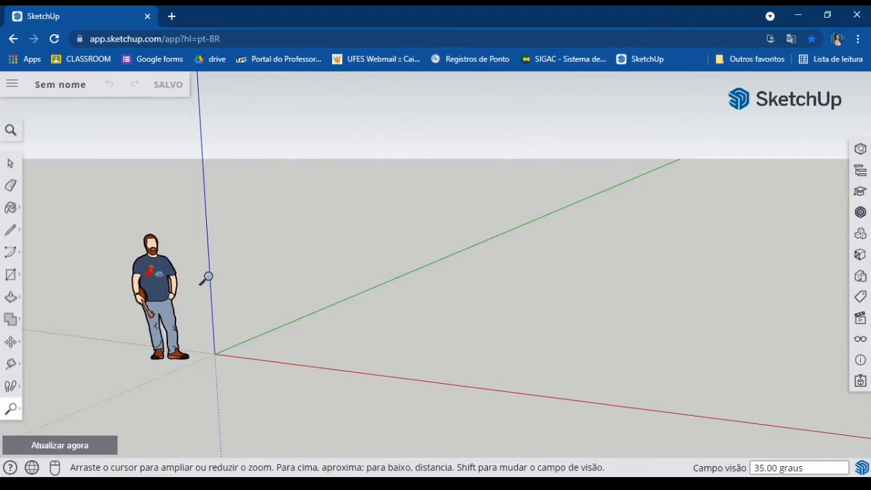
{"action": "key", "text": "h"}
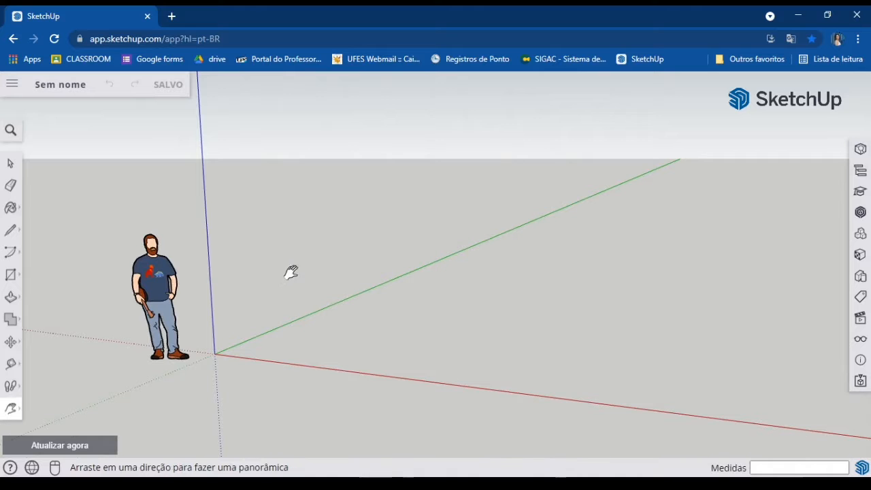
{"action": "left_click_drag", "start_coordinate": [323, 247], "coordinate": [452, 216]}
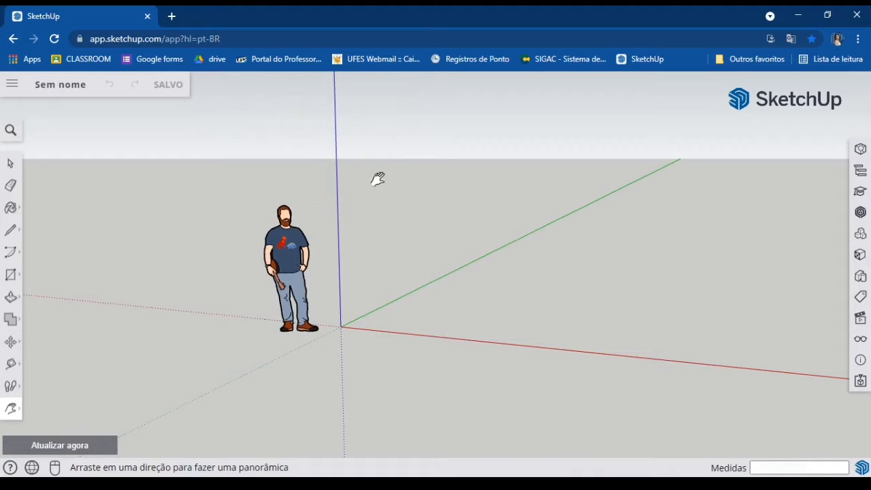
{"action": "key", "text": "o"}
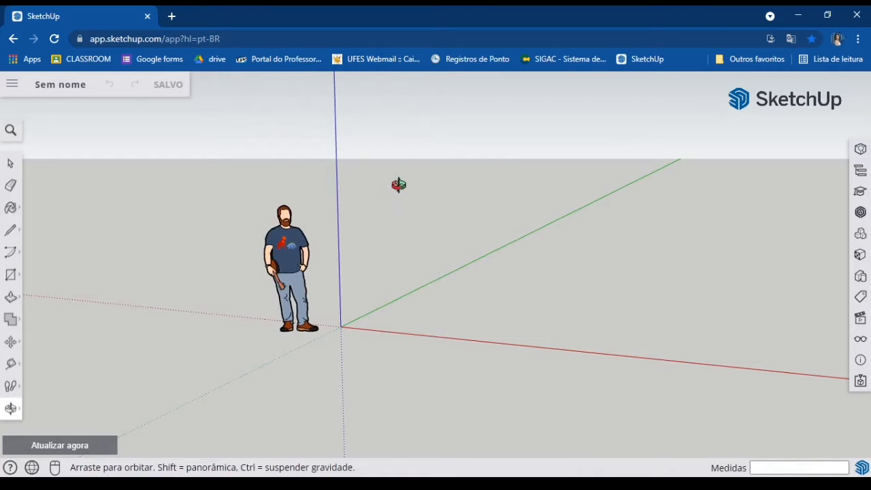
{"action": "left_click_drag", "start_coordinate": [399, 184], "coordinate": [220, 218]}
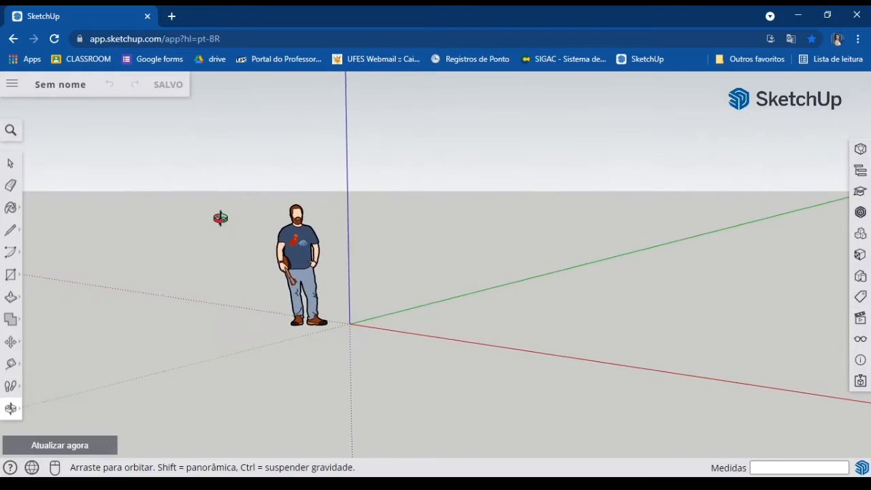
{"action": "mouse_move", "coordinate": [395, 214]}
{"action": "left_mouse_down"}
{"action": "mouse_move", "coordinate": [184, 198]}
{"action": "mouse_move", "coordinate": [426, 225]}
{"action": "mouse_move", "coordinate": [562, 200]}
{"action": "mouse_move", "coordinate": [227, 154]}
{"action": "mouse_move", "coordinate": [486, 185]}
{"action": "mouse_move", "coordinate": [194, 282]}
{"action": "mouse_move", "coordinate": [521, 118]}
{"action": "mouse_move", "coordinate": [565, 358]}
{"action": "mouse_move", "coordinate": [264, 267]}
{"action": "mouse_move", "coordinate": [306, 127]}
{"action": "mouse_move", "coordinate": [394, 257]}
{"action": "mouse_move", "coordinate": [309, 313]}
{"action": "mouse_move", "coordinate": [390, 217]}
{"action": "mouse_move", "coordinate": [428, 206]}
{"action": "mouse_move", "coordinate": [248, 195]}
{"action": "mouse_move", "coordinate": [302, 188]}
{"action": "mouse_move", "coordinate": [395, 198]}
{"action": "left_mouse_up"}
{"action": "key", "text": "h"}
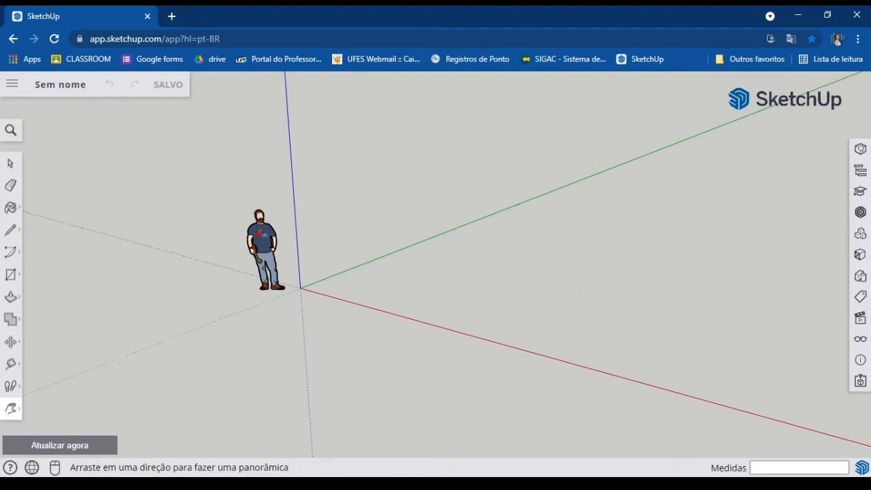
{"action": "scroll", "coordinate": [255, 276], "scroll_direction": "up", "scroll_amount": 5}
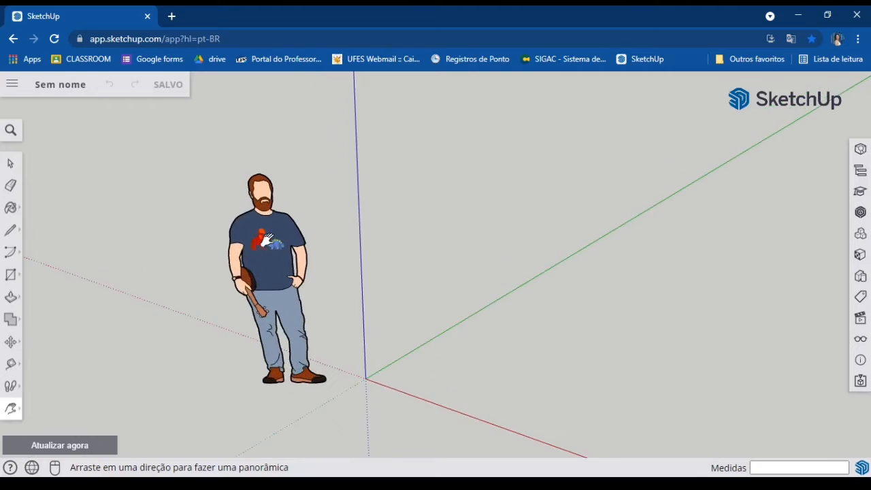
{"action": "scroll", "coordinate": [256, 275], "scroll_direction": "down", "scroll_amount": 1}
Step: Select the standing figure, open its component for editing, and exit the component without changes
{"action": "left_click", "coordinate": [11, 166]}
{"action": "left_click_drag", "start_coordinate": [141, 163], "coordinate": [418, 407]}
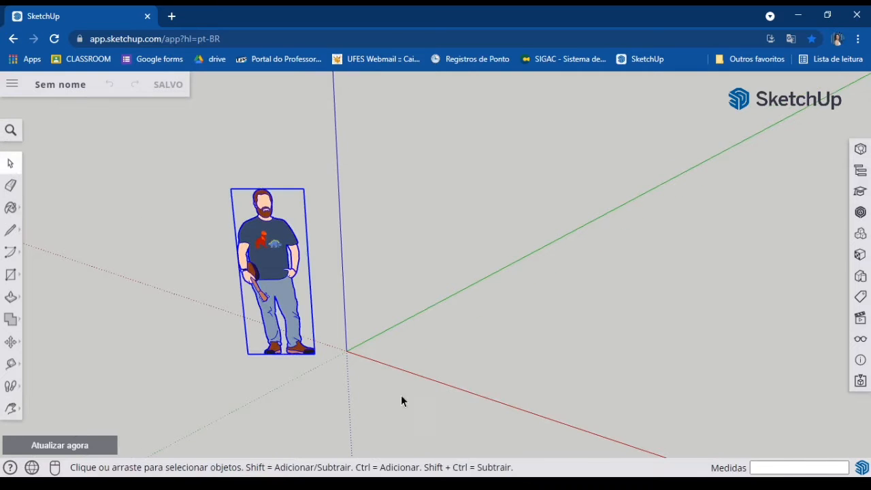
{"action": "double_click", "coordinate": [266, 241]}
{"action": "left_click", "coordinate": [266, 241]}
{"action": "left_click", "coordinate": [483, 230]}
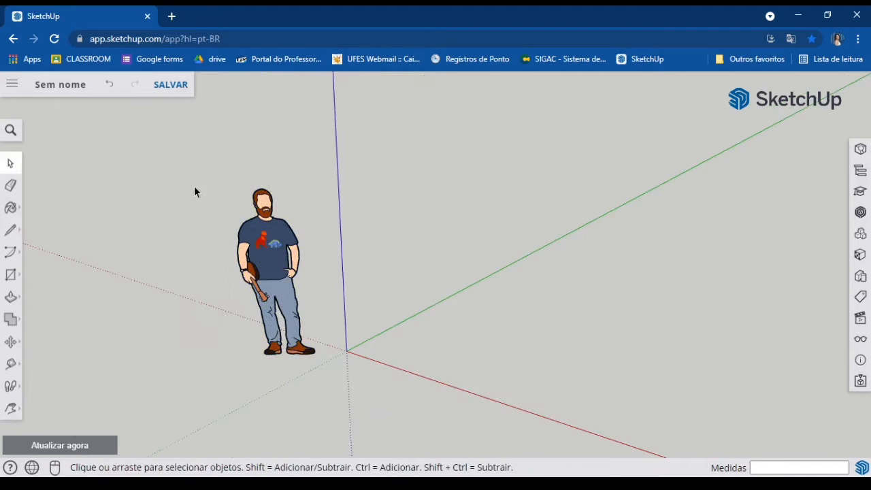
{"action": "double_click", "coordinate": [260, 241]}
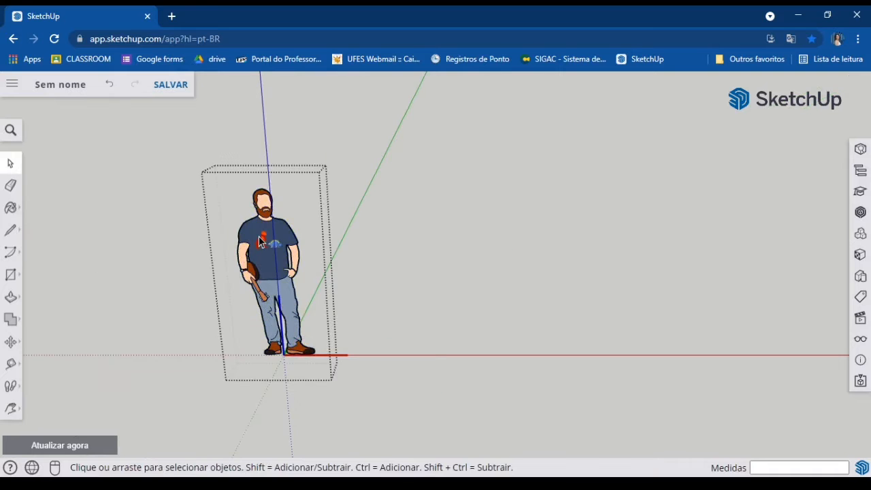
{"action": "left_click", "coordinate": [512, 267]}
Step: Delete the selected standing figure and undo the deletion
{"action": "left_click", "coordinate": [253, 225]}
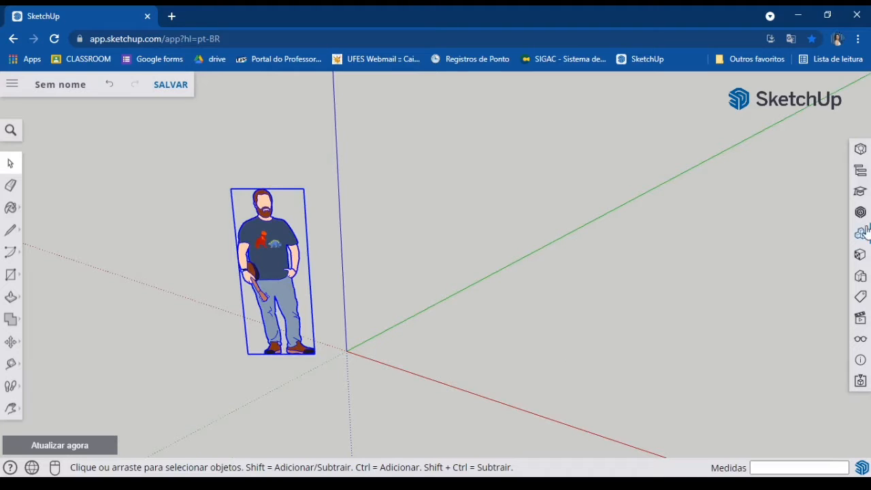
{"action": "key", "text": "Delete"}
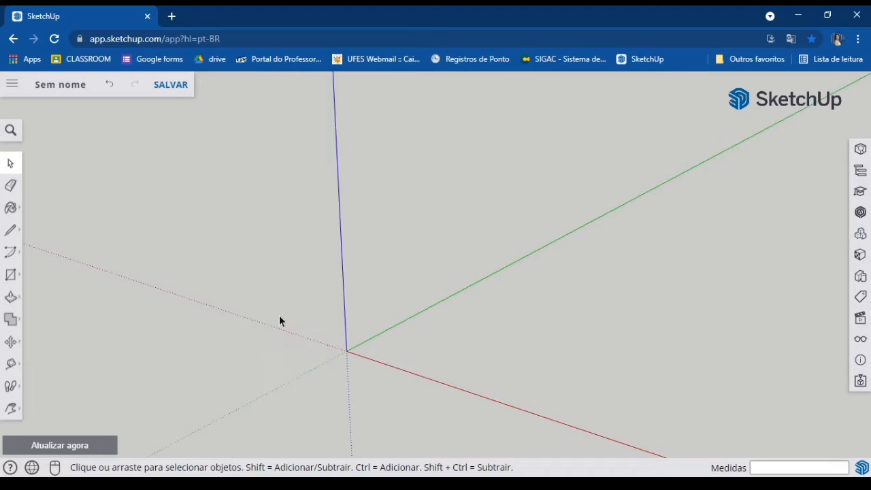
{"action": "key", "text": "ctrl+z"}
Step: Erase the standing figure from the model with the Eraser tool
{"action": "left_click", "coordinate": [11, 186]}
{"action": "left_click", "coordinate": [240, 255]}
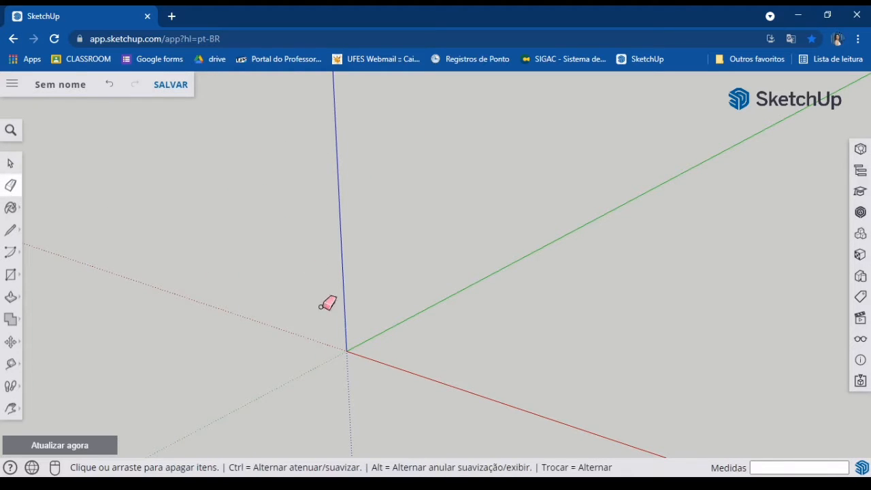
{"action": "left_click", "coordinate": [12, 168]}
Step: Draw a 10 m vertical line along the blue axis direction, starting from a point near the origin
{"action": "middle_click_drag", "start_coordinate": [317, 255], "coordinate": [181, 263]}
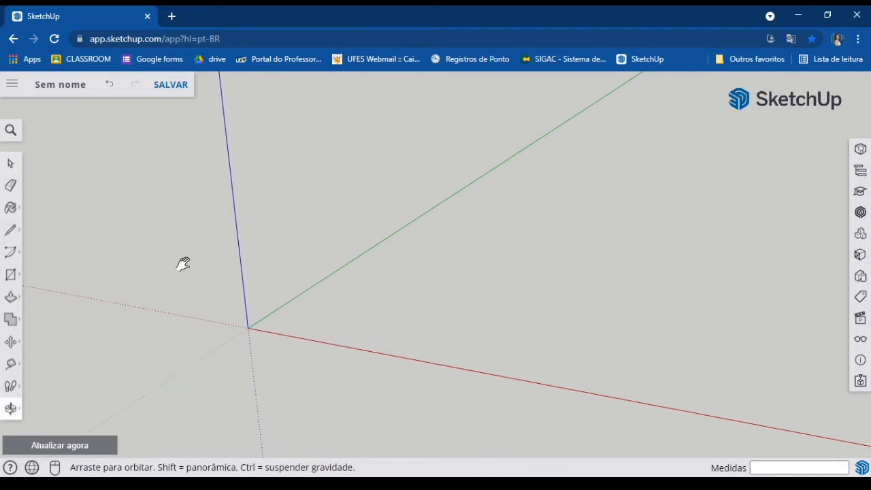
{"action": "left_click", "coordinate": [10, 232]}
{"action": "left_click", "coordinate": [320, 321]}
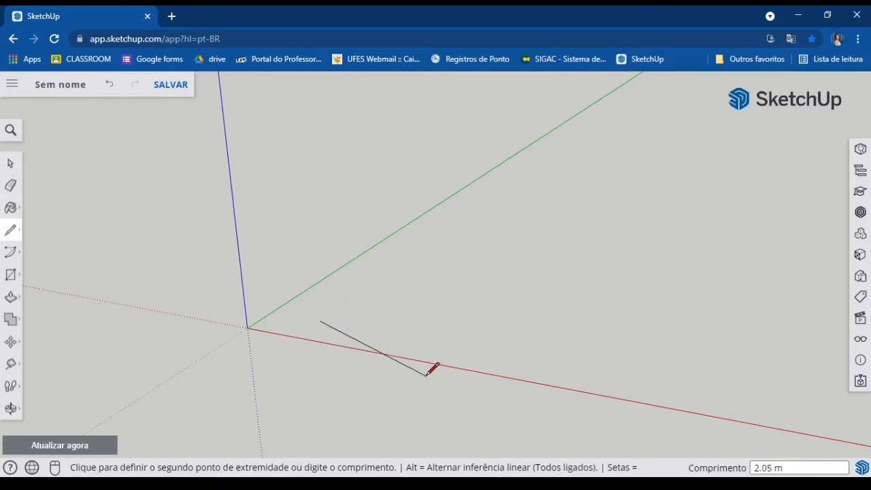
{"action": "key", "text": "Up"}
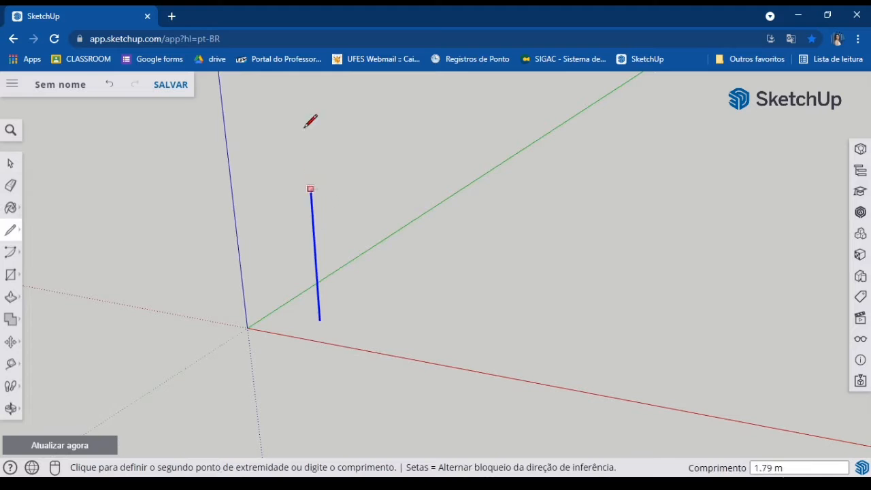
{"action": "key", "text": "Right"}
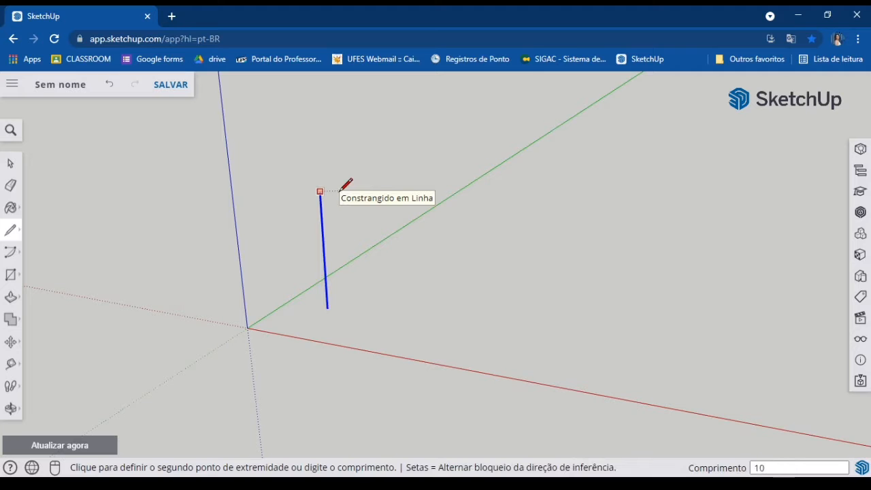
{"action": "key", "text": "Return"}
Step: From the vertical line's upper end, draw a 5.5 m line along the red axis and a 6 m line along the green axis
{"action": "scroll", "coordinate": [352, 200], "scroll_direction": "down", "scroll_amount": 5}
{"action": "middle_click_drag", "start_coordinate": [352, 200], "coordinate": [360, 181]}
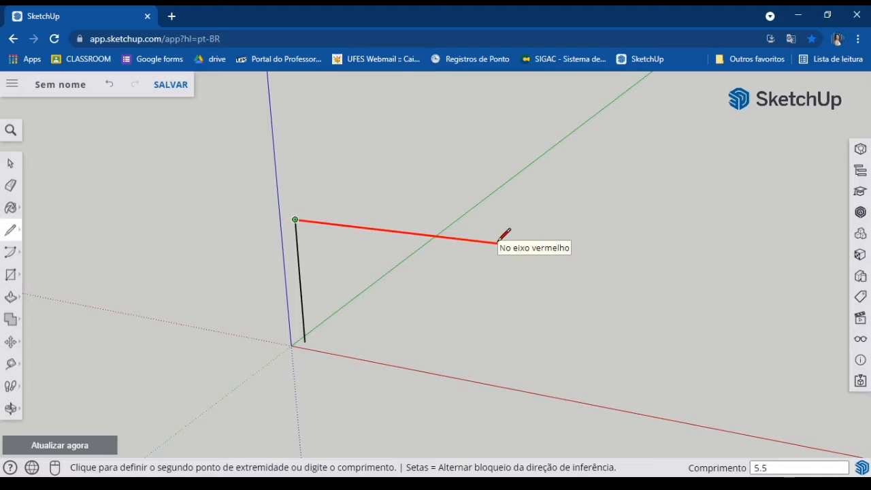
{"action": "key", "text": "Return"}
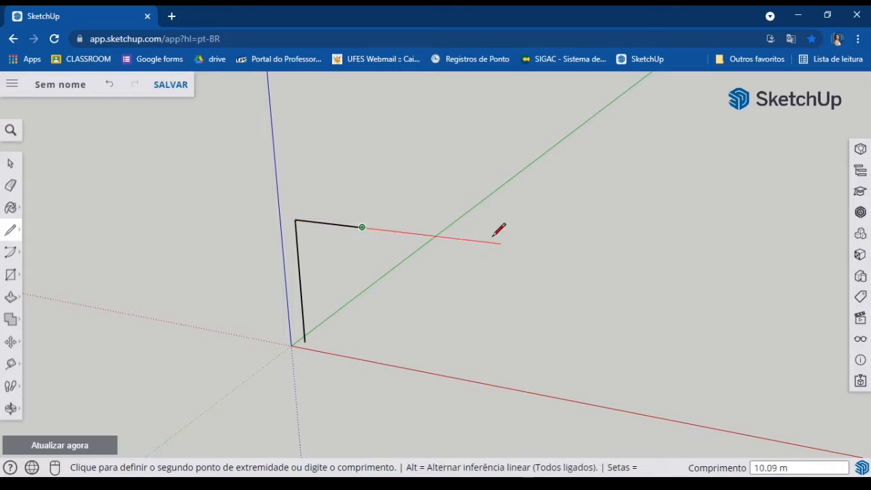
{"action": "key", "text": "Right"}
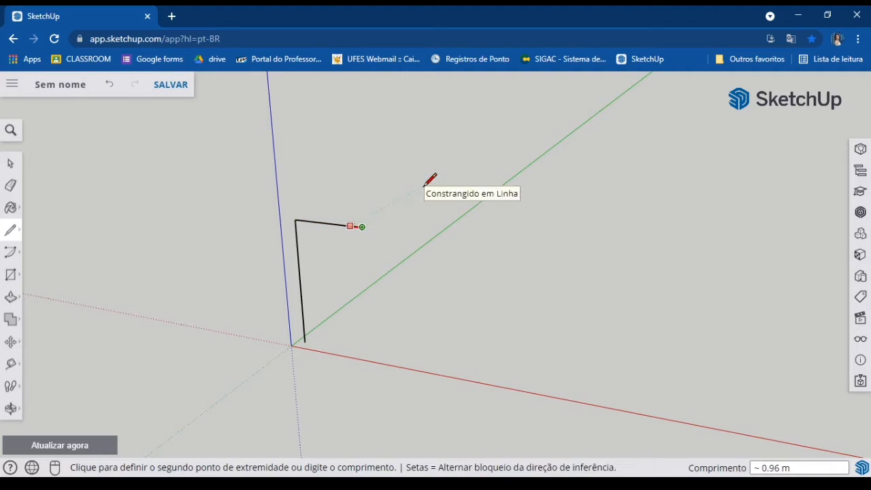
{"action": "key", "text": "Left"}
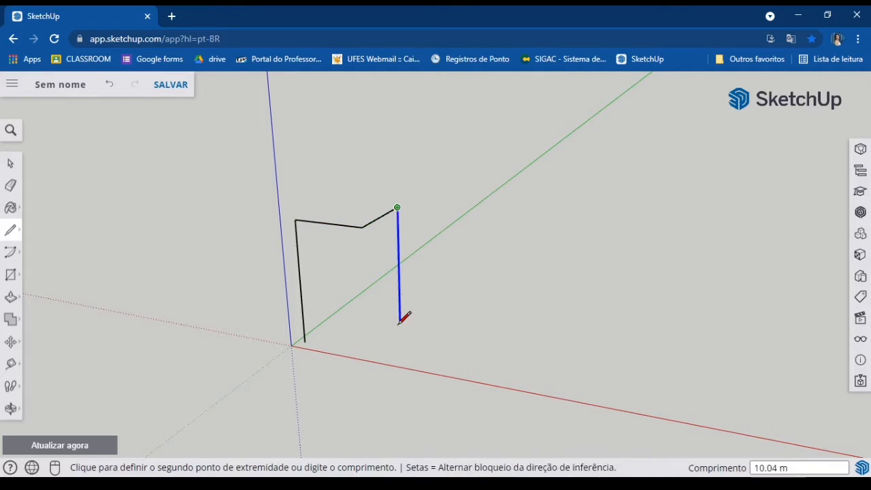
Step: Draw the remaining vertical, base and top edges between the corners to close all faces of the triangular prism
{"action": "left_click", "coordinate": [304, 340]}
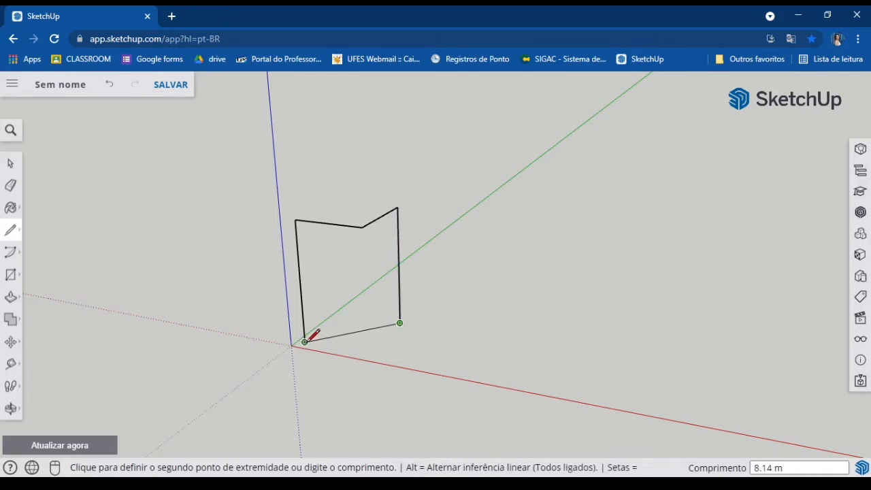
{"action": "left_click", "coordinate": [305, 341]}
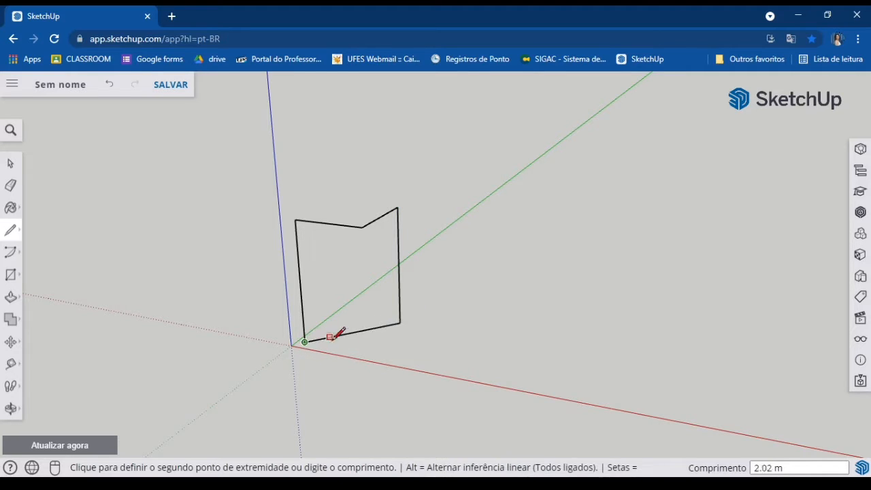
{"action": "left_click", "coordinate": [366, 222]}
{"action": "left_click", "coordinate": [362, 227]}
{"action": "left_click", "coordinate": [367, 353]}
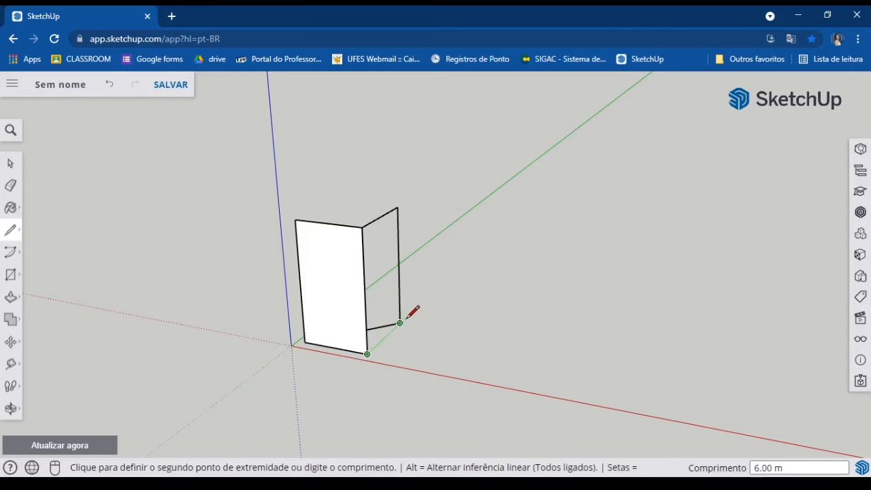
{"action": "left_click", "coordinate": [399, 322]}
{"action": "left_click", "coordinate": [304, 220]}
{"action": "left_click", "coordinate": [398, 207]}
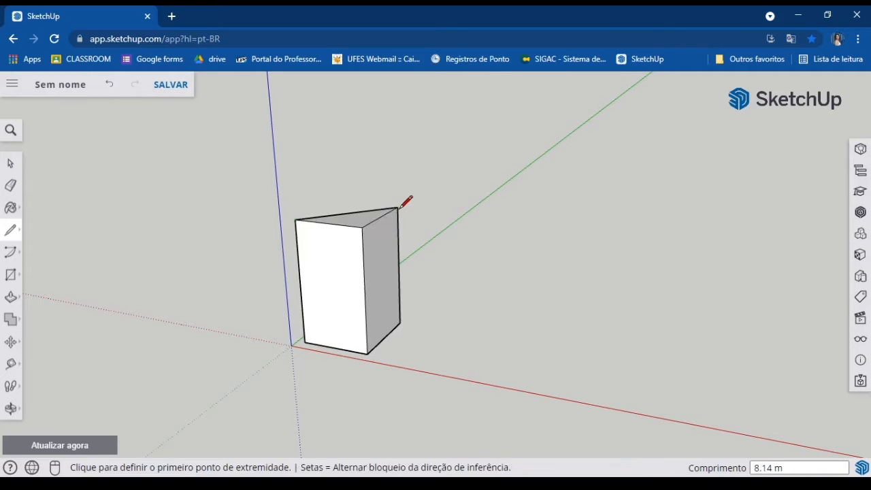
Step: Draw an irregular closed zigzag shape beside the prism with the Freehand tool
{"action": "key", "text": "o"}
{"action": "mouse_move", "coordinate": [406, 200]}
{"action": "left_mouse_down"}
{"action": "mouse_move", "coordinate": [414, 279]}
{"action": "mouse_move", "coordinate": [799, 206]}
{"action": "left_mouse_up"}
{"action": "middle_click_drag", "start_coordinate": [799, 206], "coordinate": [363, 250]}
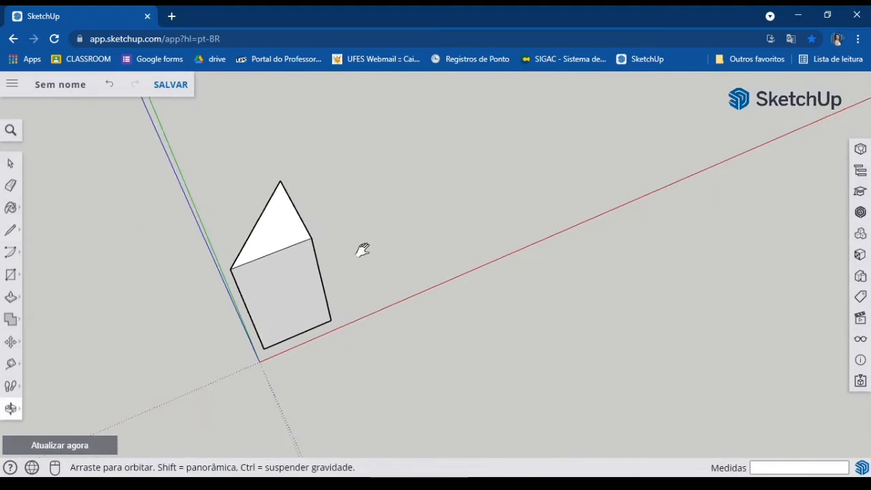
{"action": "left_click", "coordinate": [16, 231]}
{"action": "left_click", "coordinate": [42, 243]}
{"action": "mouse_move", "coordinate": [365, 277]}
{"action": "left_mouse_down"}
{"action": "mouse_move", "coordinate": [364, 179]}
{"action": "mouse_move", "coordinate": [439, 192]}
{"action": "mouse_move", "coordinate": [546, 184]}
{"action": "mouse_move", "coordinate": [441, 236]}
{"action": "mouse_move", "coordinate": [361, 253]}
{"action": "mouse_move", "coordinate": [368, 272]}
{"action": "left_mouse_up"}
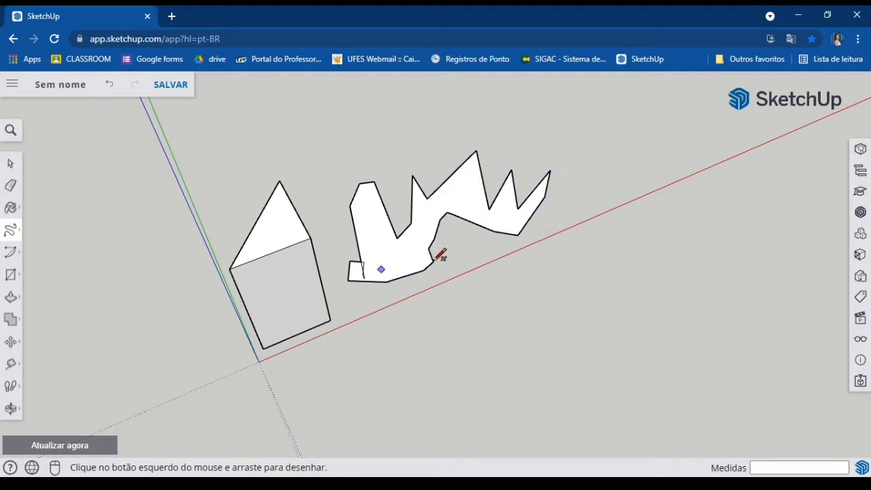
Step: Select the prism and the freehand shape together and delete them
{"action": "mouse_move", "coordinate": [576, 286]}
{"action": "middle_mouse_down"}
{"action": "mouse_move", "coordinate": [481, 264]}
{"action": "mouse_move", "coordinate": [365, 130]}
{"action": "mouse_move", "coordinate": [476, 200]}
{"action": "middle_mouse_up"}
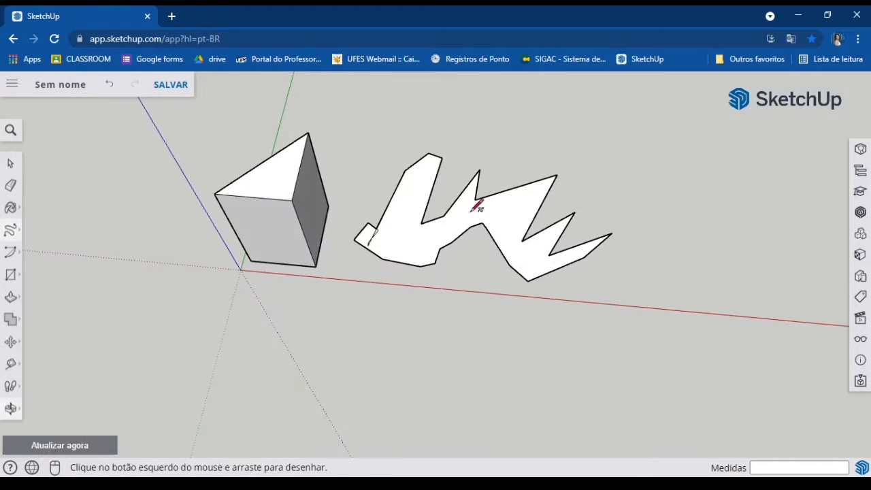
{"action": "left_click", "coordinate": [10, 165]}
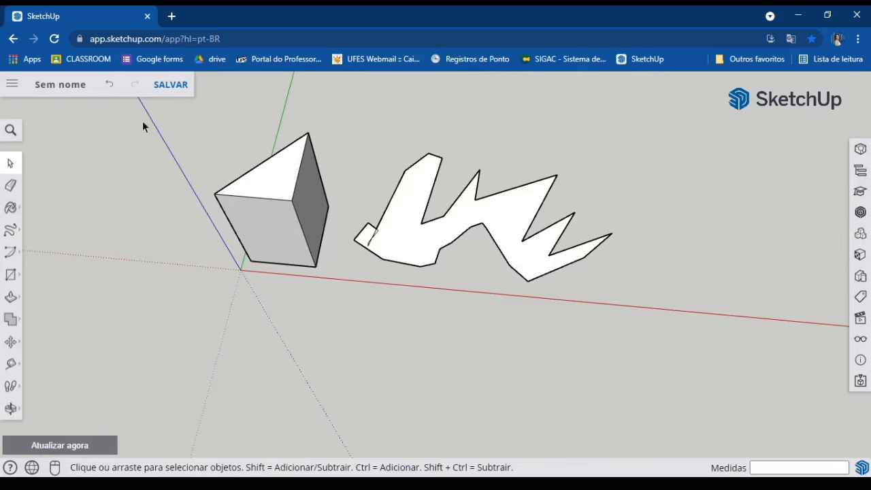
{"action": "left_click_drag", "start_coordinate": [142, 126], "coordinate": [808, 384]}
{"action": "key", "text": "Delete"}
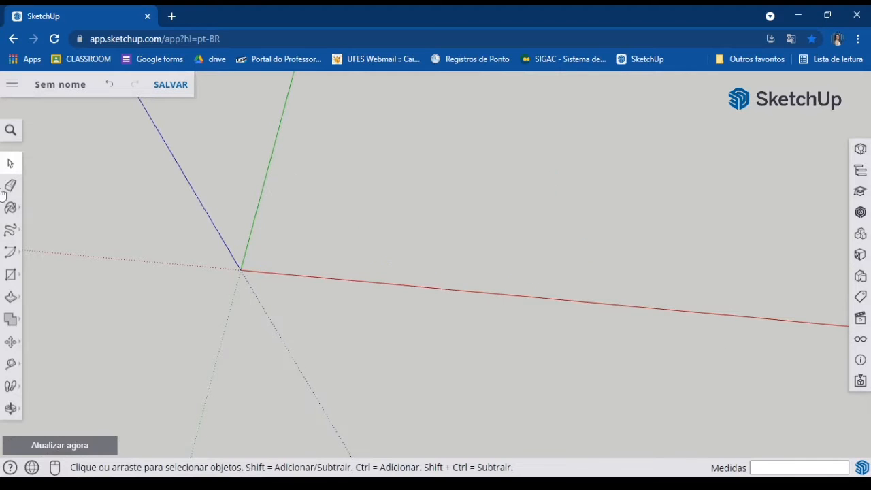
Step: Draw a 90-degree arc from a centre point on the ground with the Arc tool, starting along the green axis direction
{"action": "left_click", "coordinate": [6, 254]}
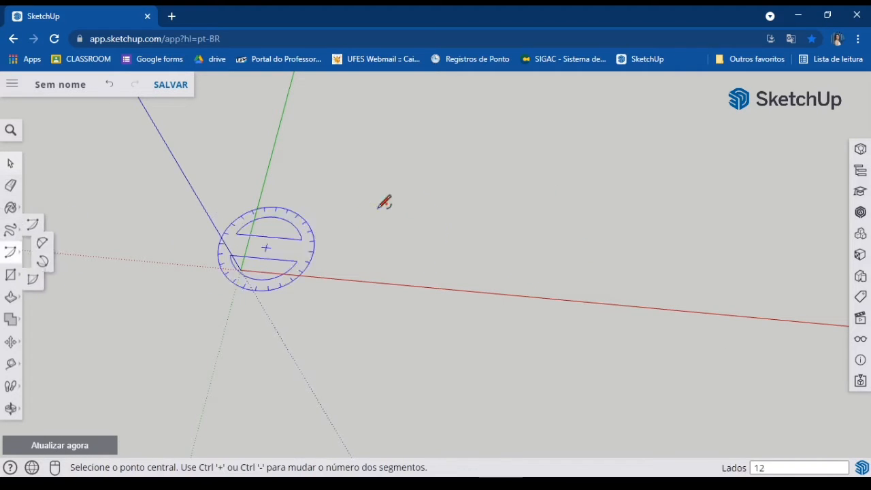
{"action": "left_click", "coordinate": [328, 222]}
{"action": "left_click", "coordinate": [348, 125]}
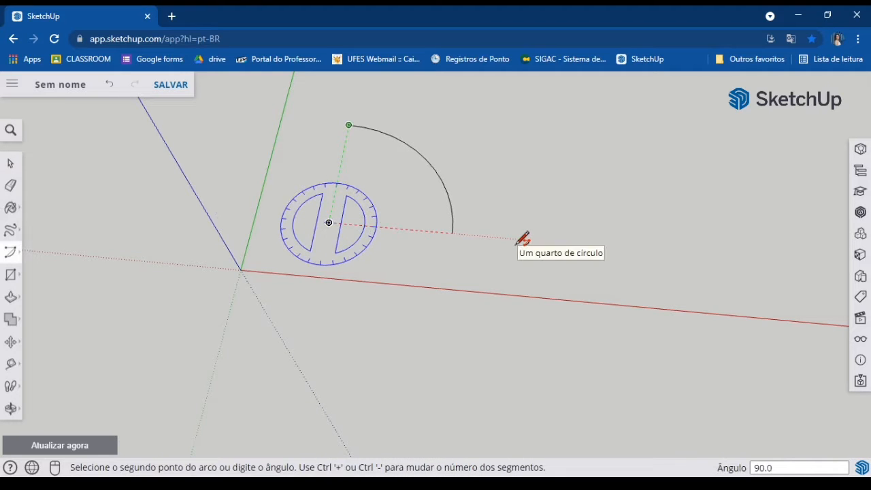
{"action": "left_click", "coordinate": [522, 238]}
Step: Draw a smaller arc inside the quarter circle, starting along the green axis direction, with a 30-degree angle
{"action": "left_click", "coordinate": [331, 232]}
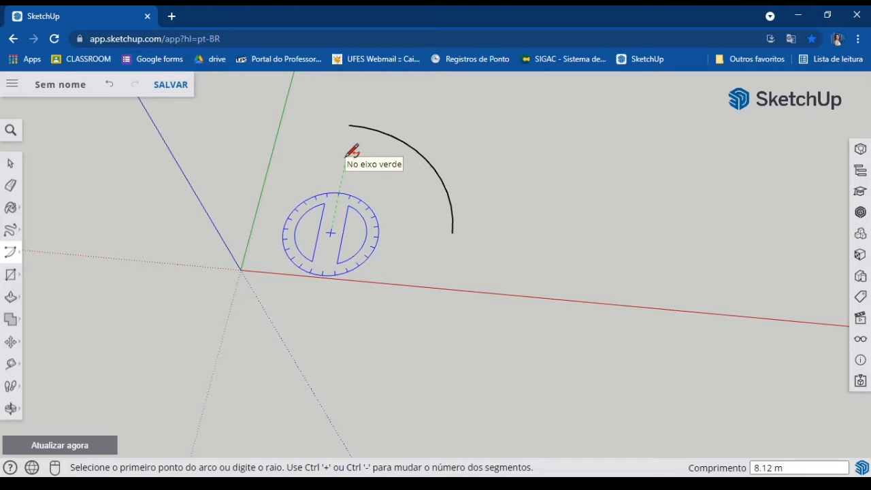
{"action": "left_click", "coordinate": [345, 157]}
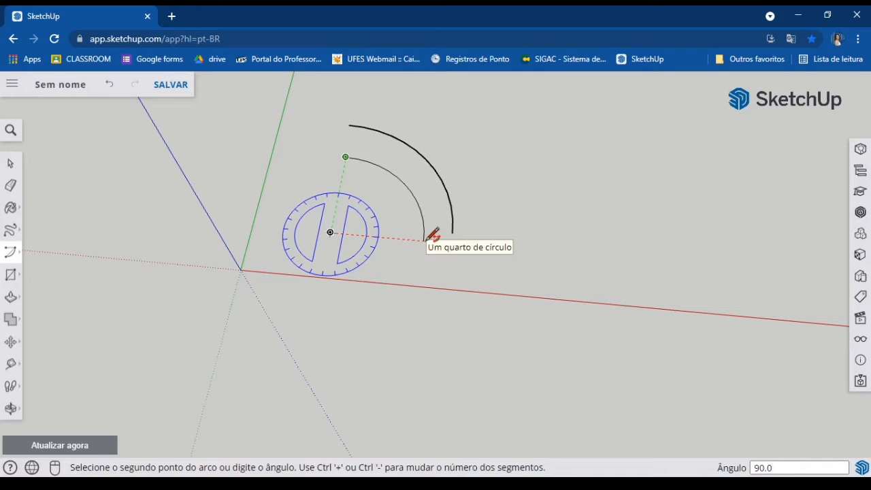
{"action": "type", "text": "30"}
{"action": "key", "text": "Return"}
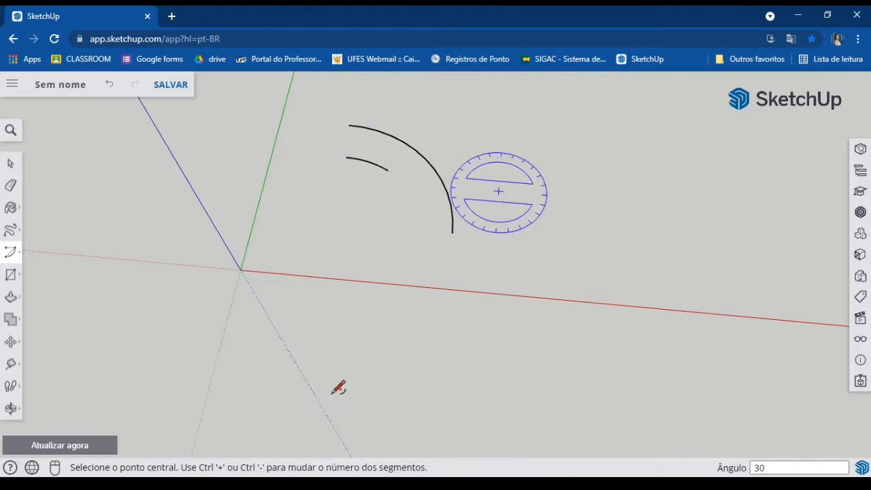
Step: Select both centre-point arcs together and delete them
{"action": "left_click", "coordinate": [10, 163]}
{"action": "left_click_drag", "start_coordinate": [286, 95], "coordinate": [658, 355]}
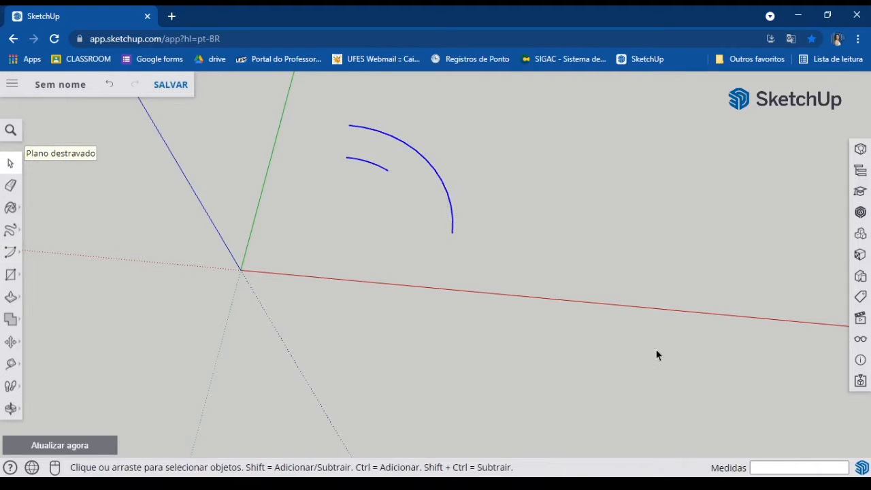
{"action": "key", "text": "Delete"}
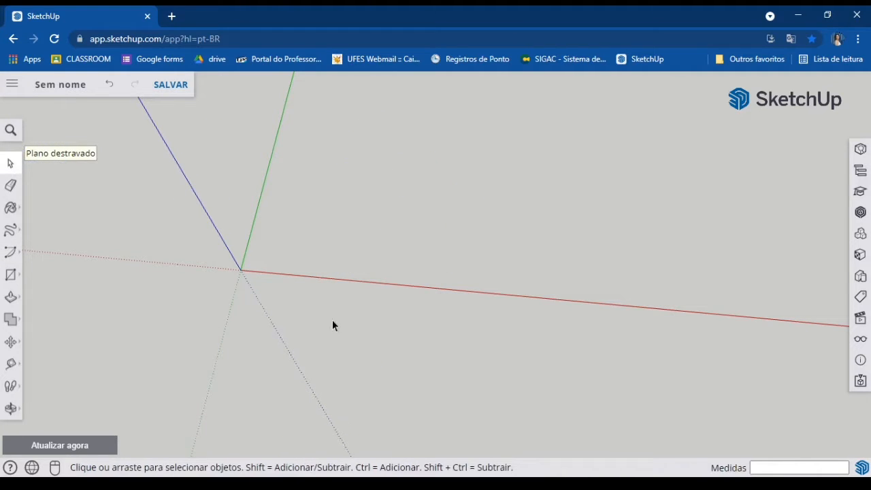
Step: Draw a 2 Point Arc with 12 segments and a bulge of about 7.2 m above the red axis
{"action": "left_click", "coordinate": [11, 252]}
{"action": "left_click", "coordinate": [55, 239]}
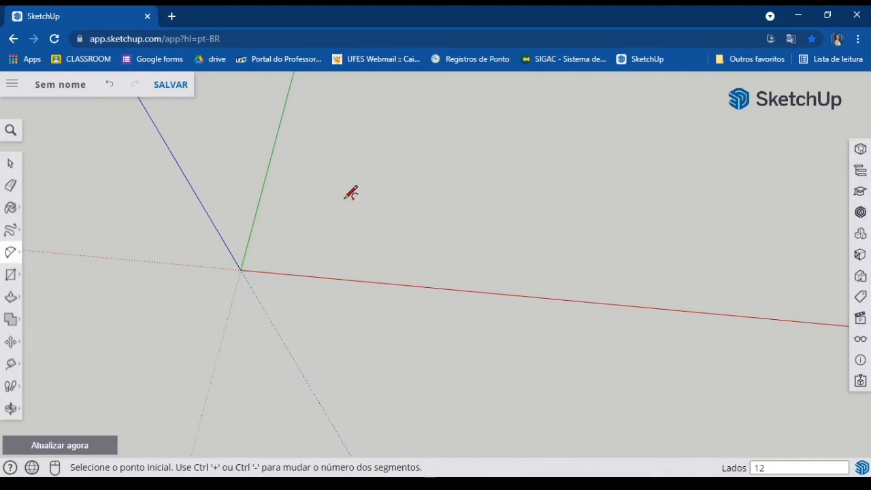
{"action": "left_click", "coordinate": [304, 219]}
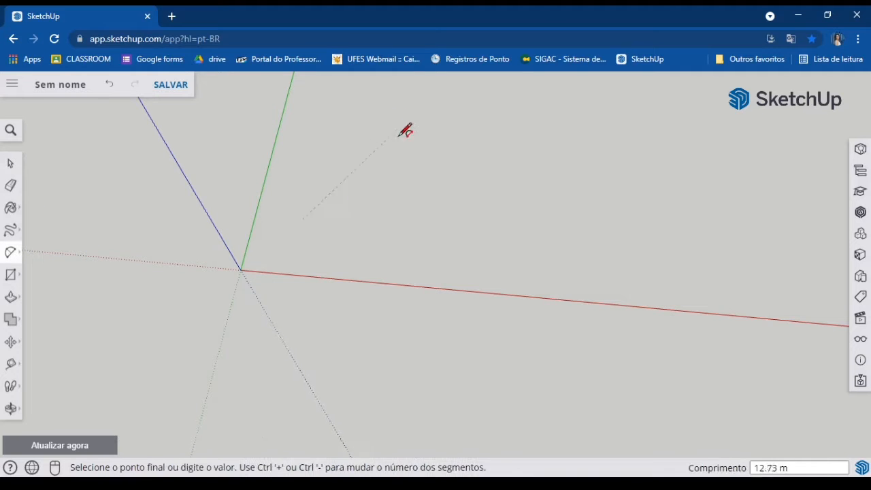
{"action": "left_click", "coordinate": [482, 234]}
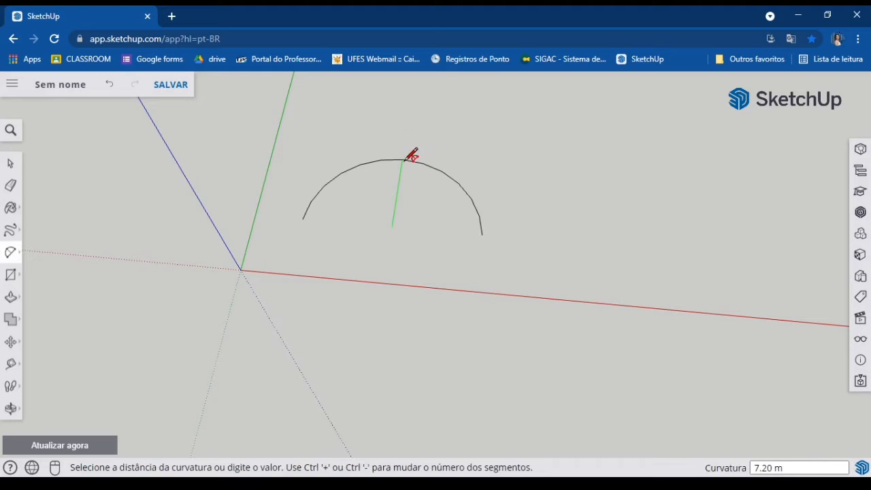
{"action": "left_click", "coordinate": [409, 159]}
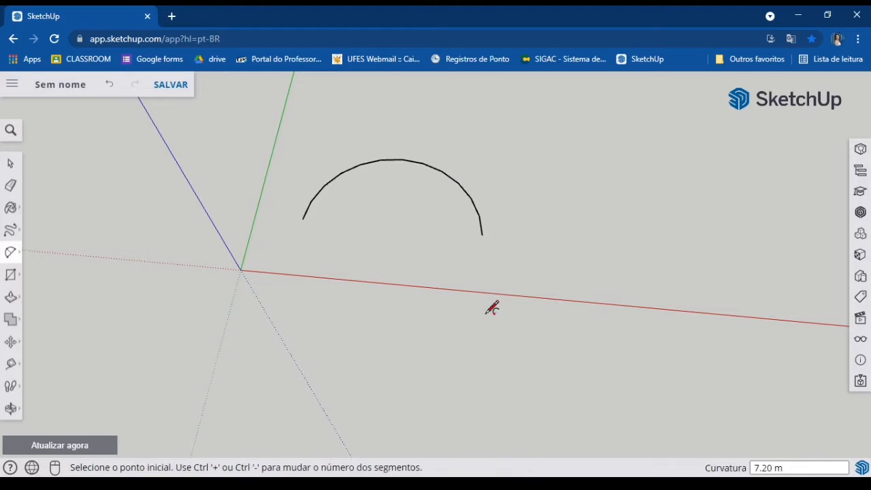
Step: Draw a second 2 Point Arc beside the first as a semicircle with 20 segments and a bulge of about 7.33 m
{"action": "left_click", "coordinate": [10, 252]}
{"action": "left_click", "coordinate": [55, 242]}
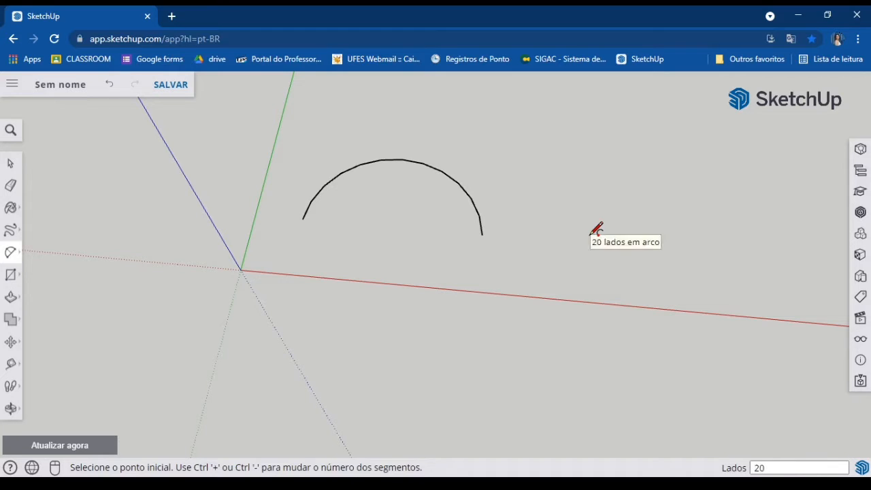
{"action": "left_click", "coordinate": [524, 235]}
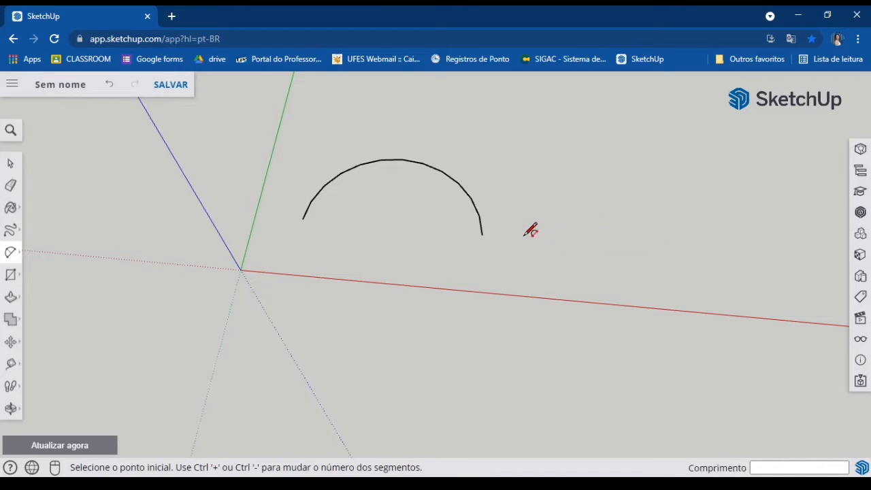
{"action": "left_click", "coordinate": [699, 249]}
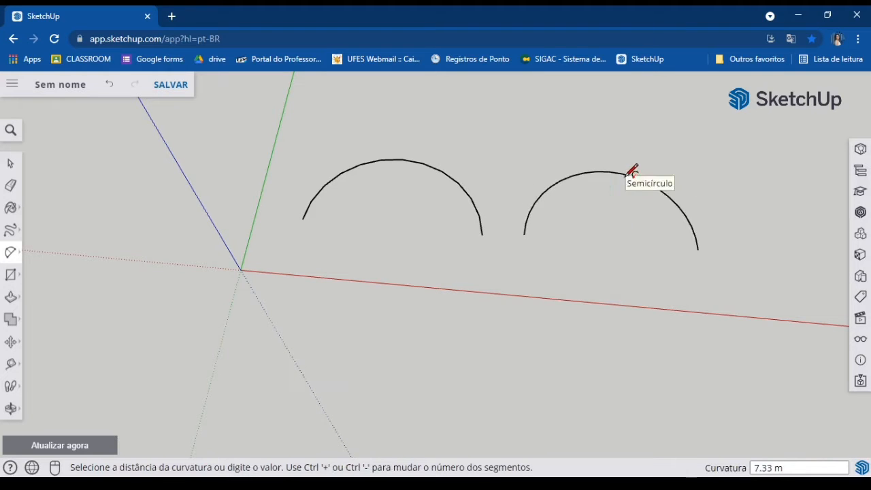
{"action": "left_click", "coordinate": [632, 170]}
{"action": "middle_click_drag", "start_coordinate": [632, 170], "coordinate": [579, 250]}
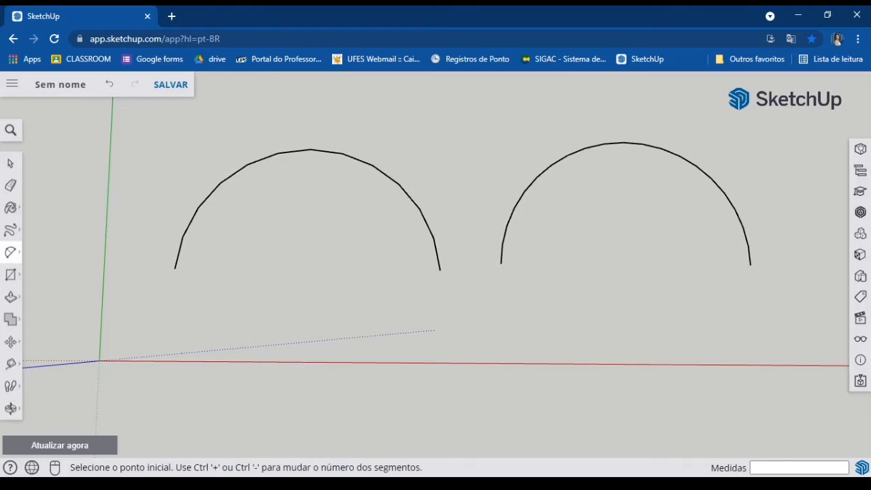
Step: Select the 12-segment and 20-segment arcs together and delete them
{"action": "left_click", "coordinate": [10, 164]}
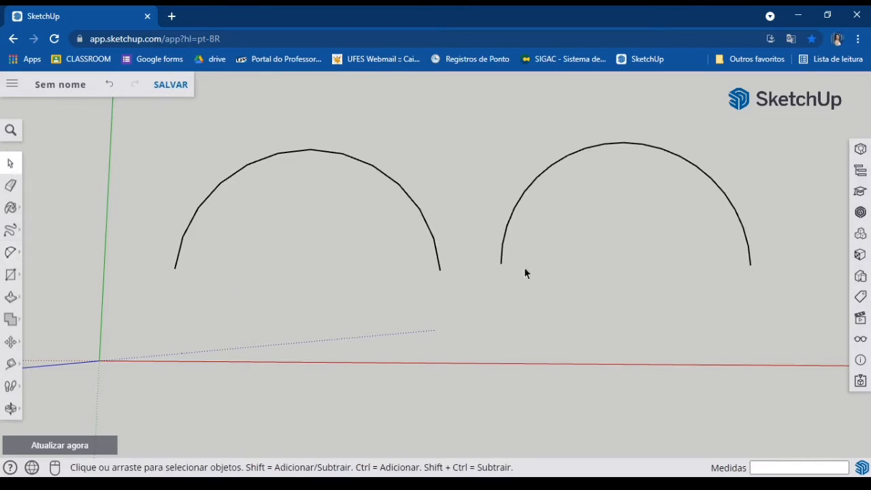
{"action": "left_click_drag", "start_coordinate": [129, 127], "coordinate": [831, 358]}
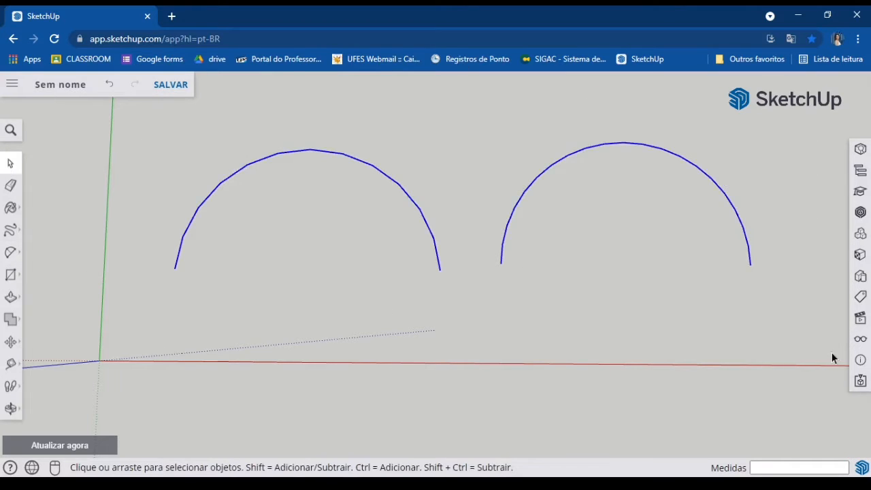
{"action": "key", "text": "Delete"}
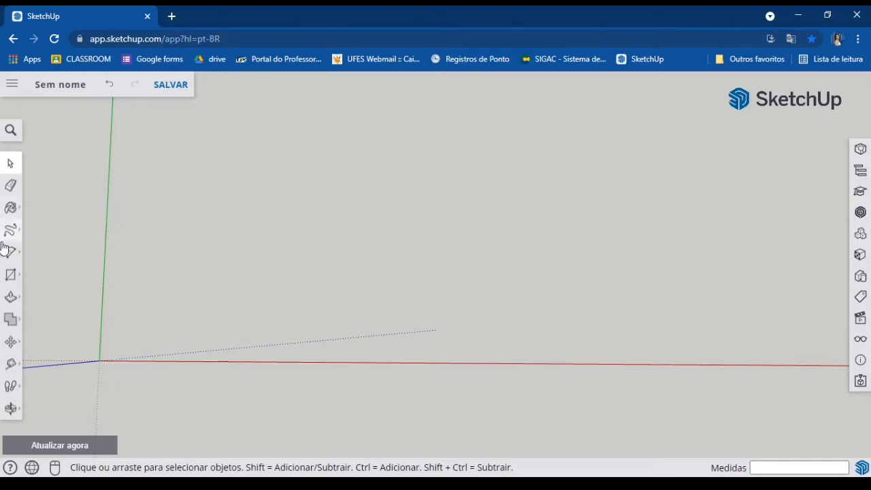
Step: Draw a wide arch through three points on the ground with the 3 Point Arc tool
{"action": "left_click", "coordinate": [14, 253]}
{"action": "left_click", "coordinate": [57, 265]}
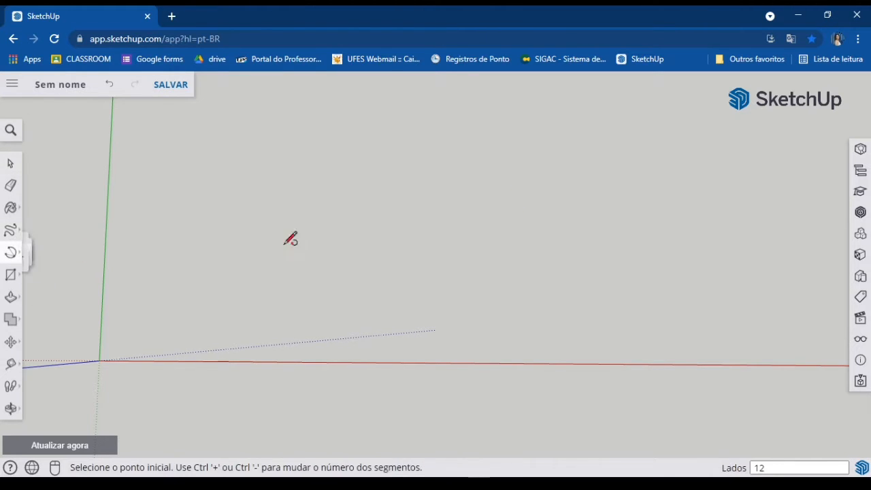
{"action": "left_click", "coordinate": [232, 272]}
{"action": "left_click", "coordinate": [346, 173]}
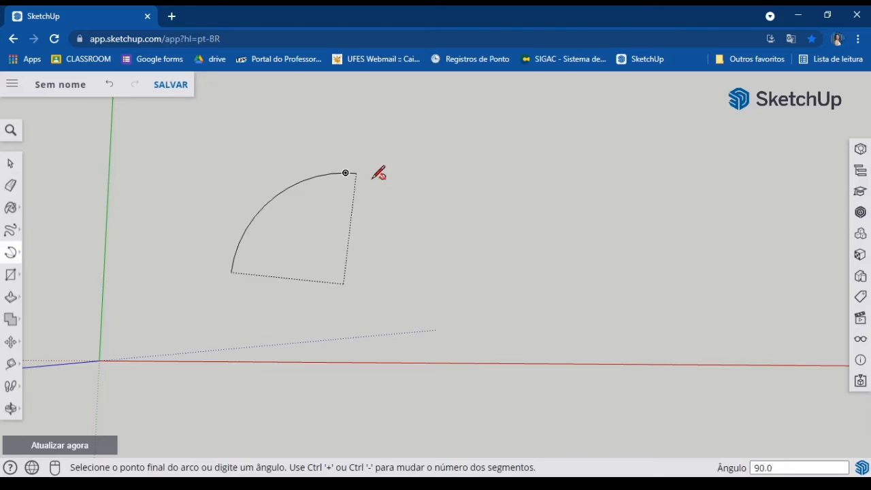
{"action": "left_click", "coordinate": [600, 273]}
Step: Draw a smaller 3 Point Arc of about 221 degrees beneath the wide arch
{"action": "left_click", "coordinate": [338, 284]}
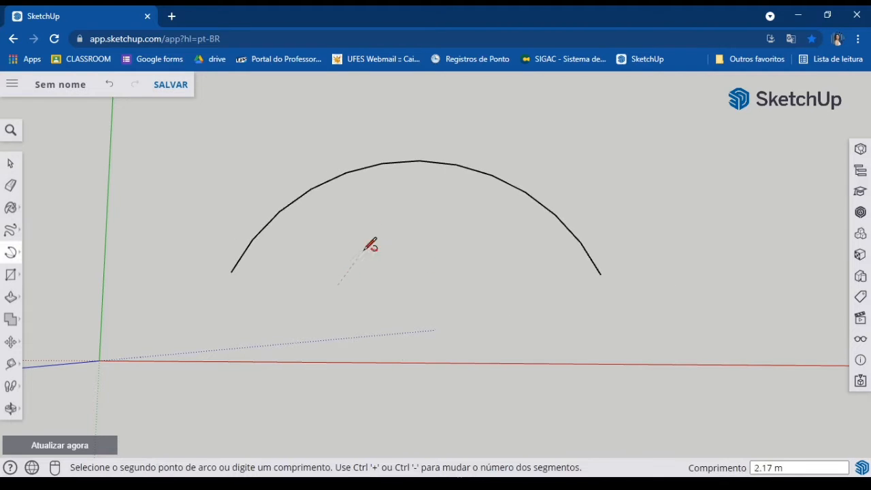
{"action": "left_click", "coordinate": [386, 199]}
{"action": "left_click", "coordinate": [489, 319]}
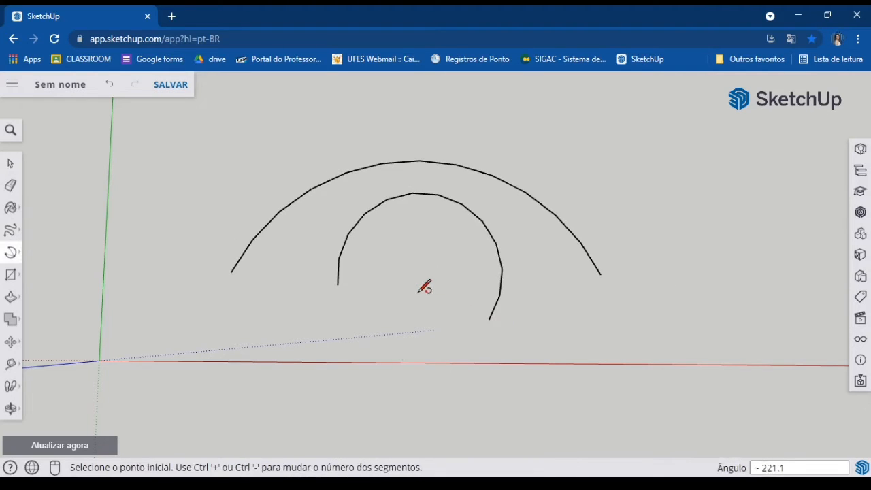
Step: Set the 3 Point Arc to 50 segments and draw a 270-degree arc beyond the wide arch's upper side
{"action": "left_click", "coordinate": [9, 165]}
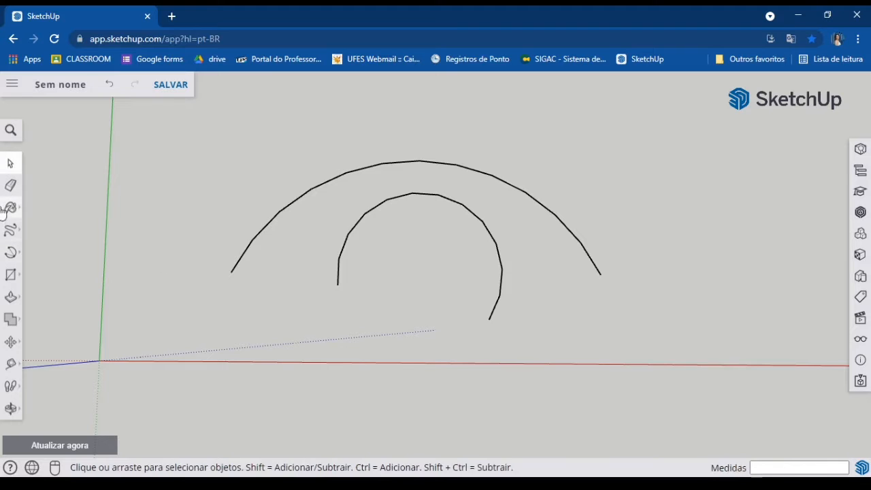
{"action": "left_click", "coordinate": [11, 252]}
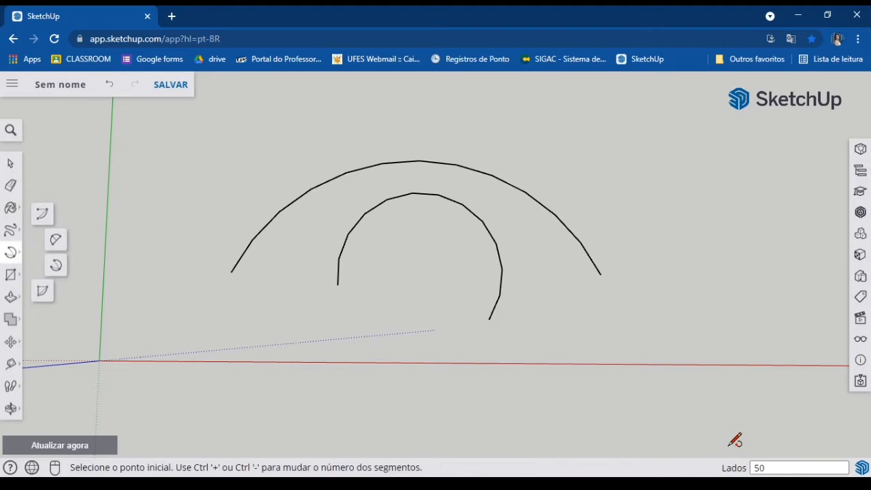
{"action": "left_click", "coordinate": [538, 135]}
{"action": "left_click", "coordinate": [643, 118]}
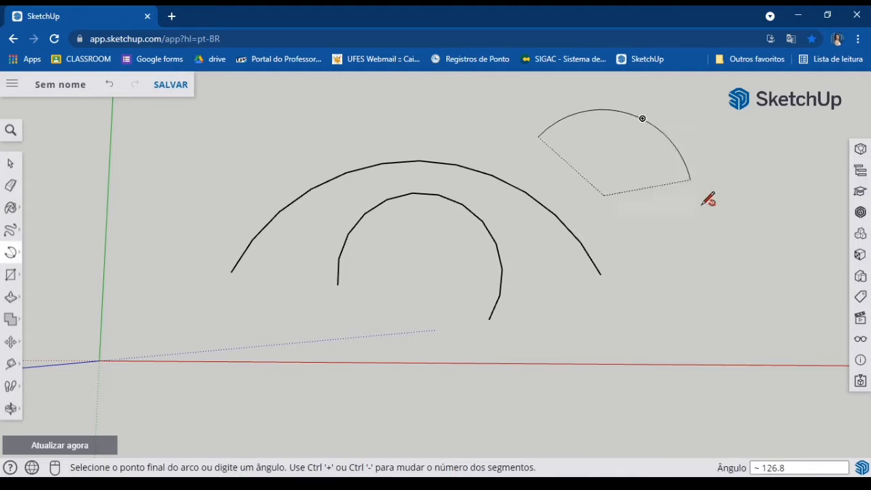
{"action": "left_click", "coordinate": [586, 200]}
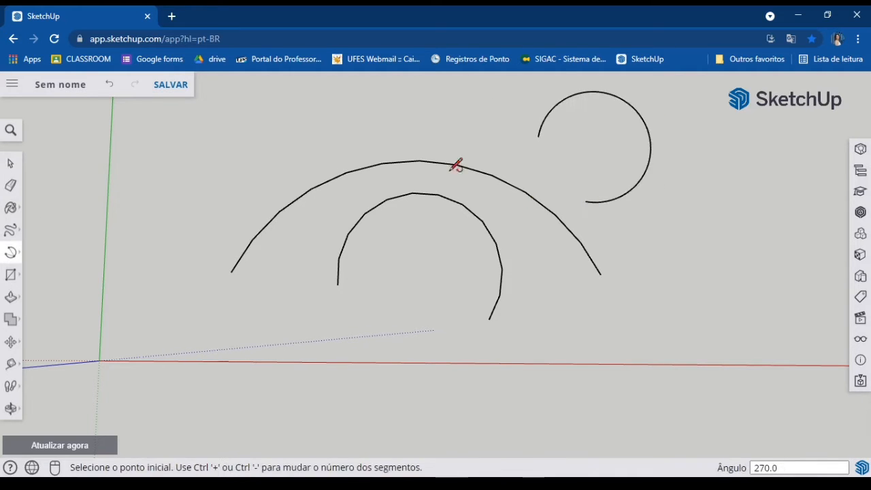
Step: Select all three 3 Point Arcs together and delete them
{"action": "left_click", "coordinate": [7, 169]}
{"action": "scroll", "coordinate": [446, 252], "scroll_direction": "down", "scroll_amount": 5}
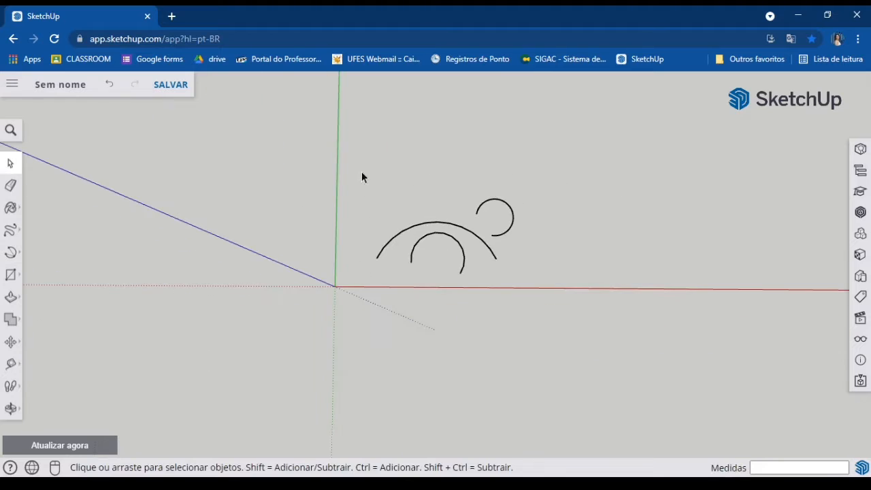
{"action": "left_click_drag", "start_coordinate": [361, 173], "coordinate": [651, 337]}
{"action": "key", "text": "Delete"}
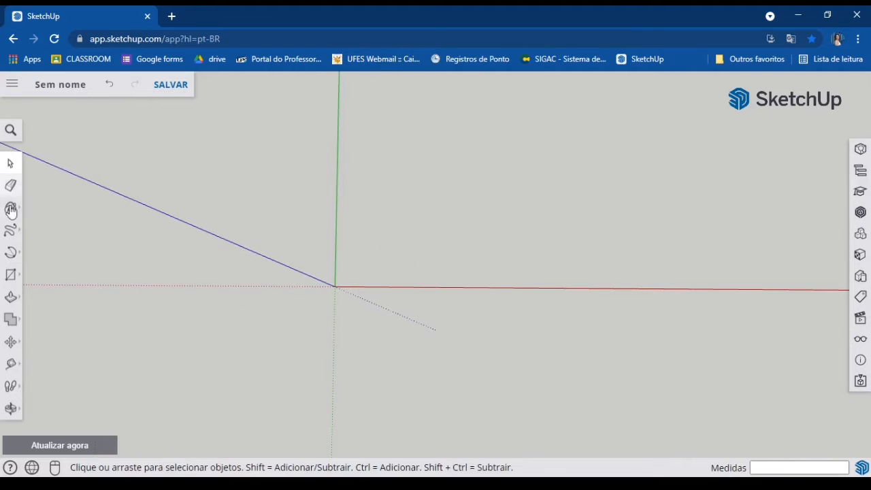
Step: Draw a closed circular sector on the ground with the Pie tool, its first side along the green axis direction
{"action": "left_click", "coordinate": [11, 252]}
{"action": "left_click", "coordinate": [40, 298]}
{"action": "left_click", "coordinate": [410, 240]}
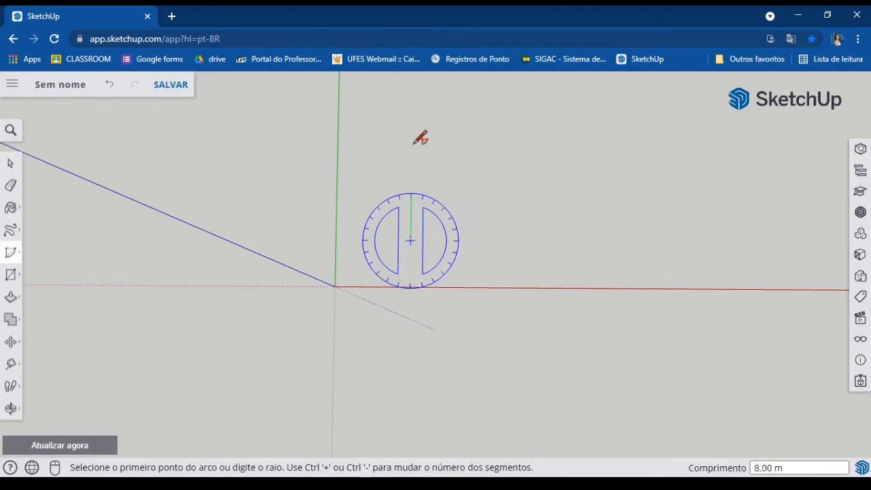
{"action": "left_click", "coordinate": [411, 142]}
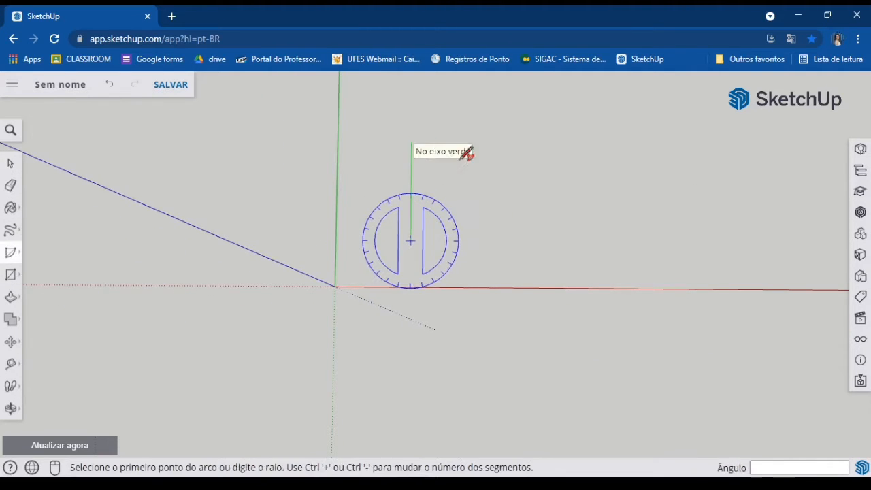
{"action": "left_click", "coordinate": [515, 160]}
Step: Select the whole pie sector and delete it
{"action": "left_click", "coordinate": [11, 163]}
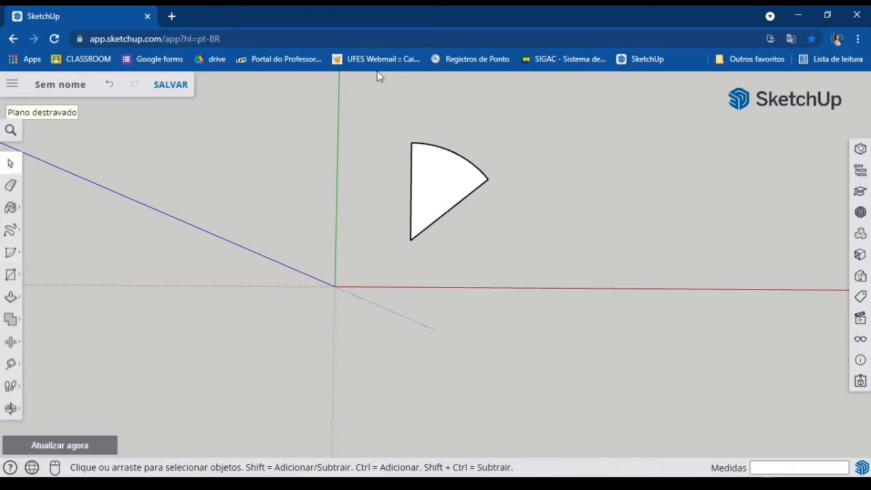
{"action": "left_click_drag", "start_coordinate": [355, 95], "coordinate": [703, 360]}
{"action": "key", "text": "Delete"}
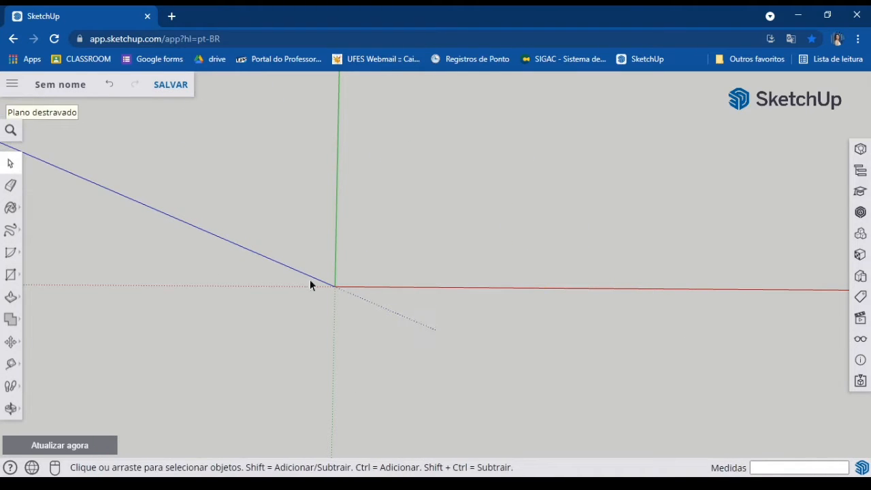
Step: Draw three separate rectangles on the ground beyond the red axis with the Rectangle tool, the last one 13.5 by 10.7 m
{"action": "left_click", "coordinate": [9, 276]}
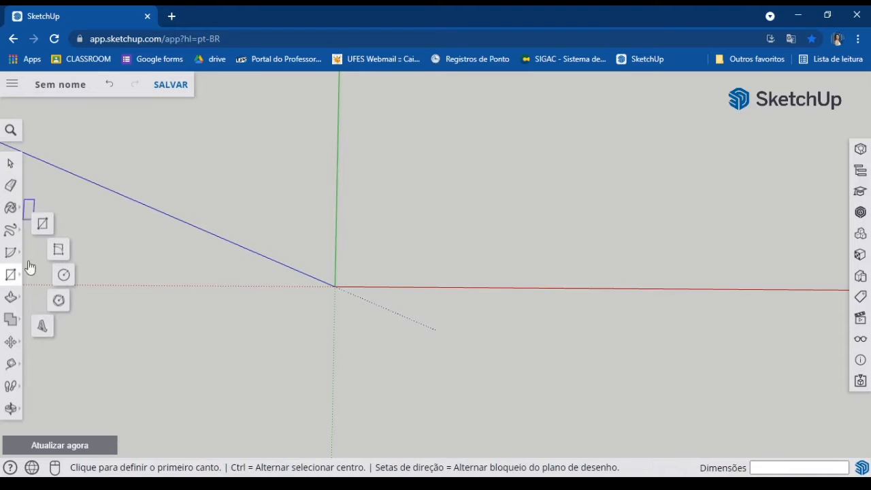
{"action": "left_click", "coordinate": [373, 136]}
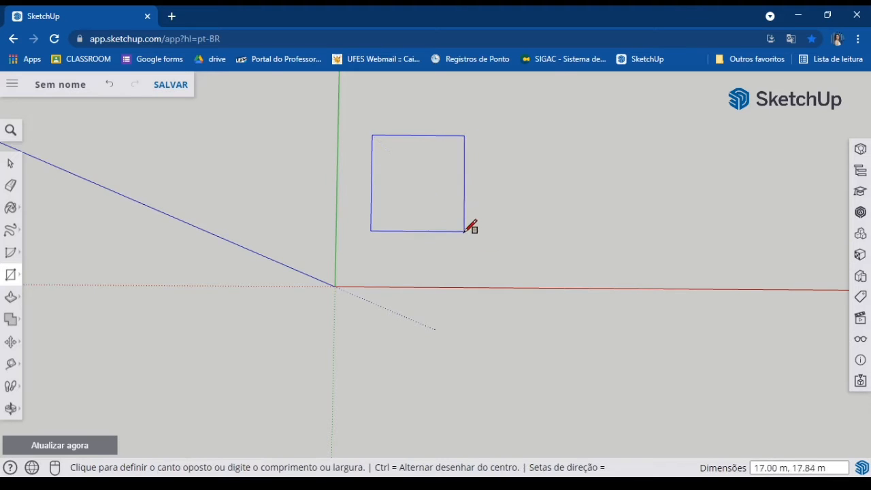
{"action": "left_click", "coordinate": [474, 236]}
{"action": "left_click", "coordinate": [515, 147]}
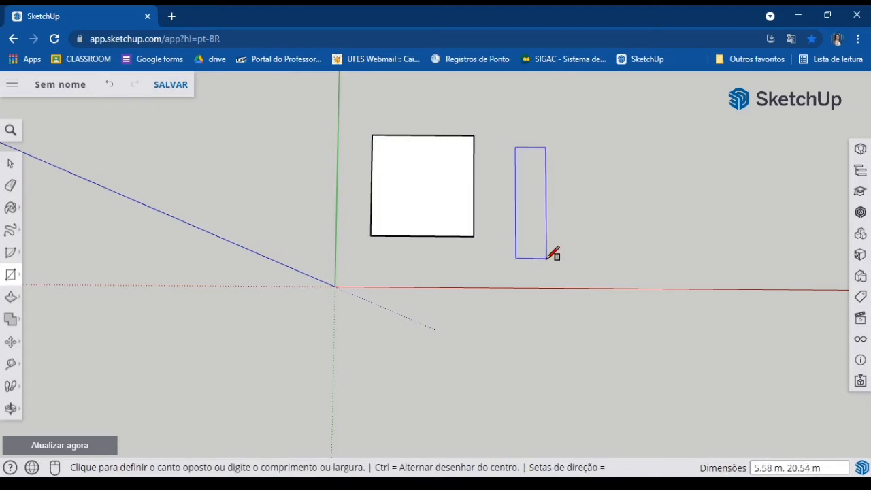
{"action": "left_click", "coordinate": [566, 266]}
{"action": "left_click", "coordinate": [617, 265]}
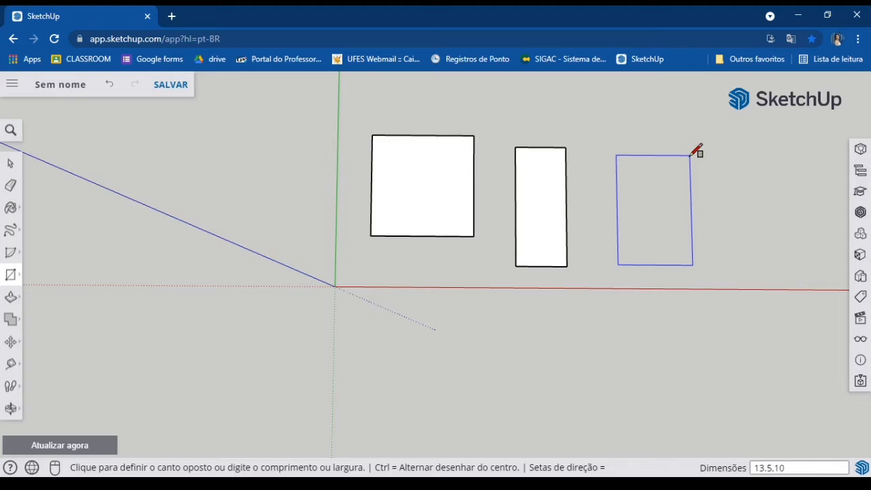
{"action": "key", "text": "Return"}
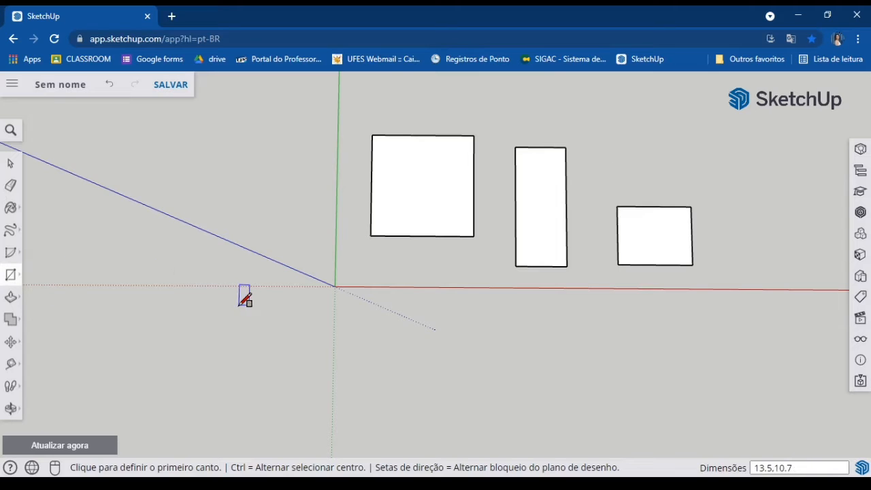
Step: Undo all three ground rectangles
{"action": "key", "text": "ctrl+z"}
{"action": "key", "text": "ctrl+z"}
{"action": "key", "text": "ctrl+z"}
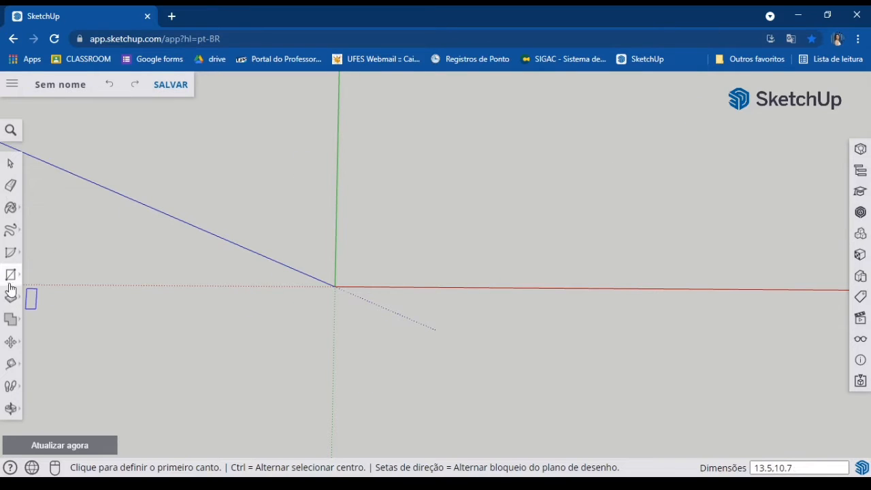
Step: Draw a rotated rectangle with its base parallel to the red axis, about 20 m wide and tilted 45 degrees from the ground
{"action": "left_click", "coordinate": [10, 274]}
{"action": "left_click", "coordinate": [59, 249]}
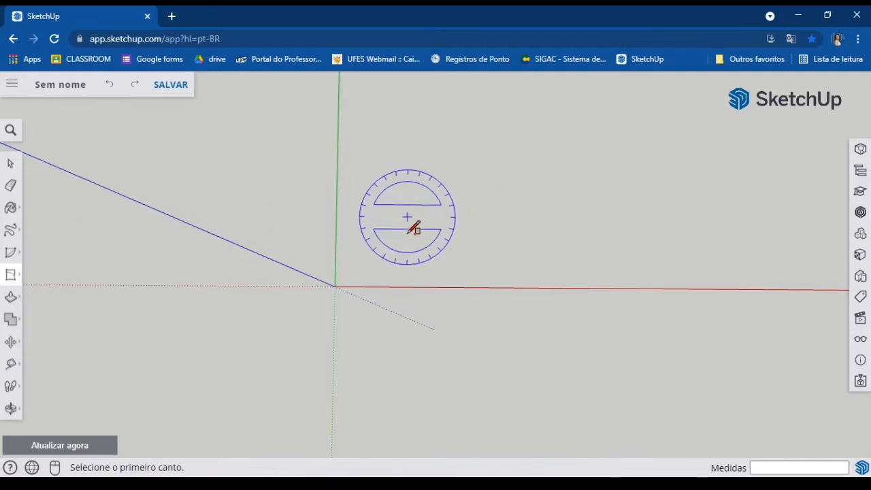
{"action": "left_click", "coordinate": [408, 230]}
{"action": "left_click", "coordinate": [533, 233]}
{"action": "middle_click_drag", "start_coordinate": [492, 247], "coordinate": [525, 140]}
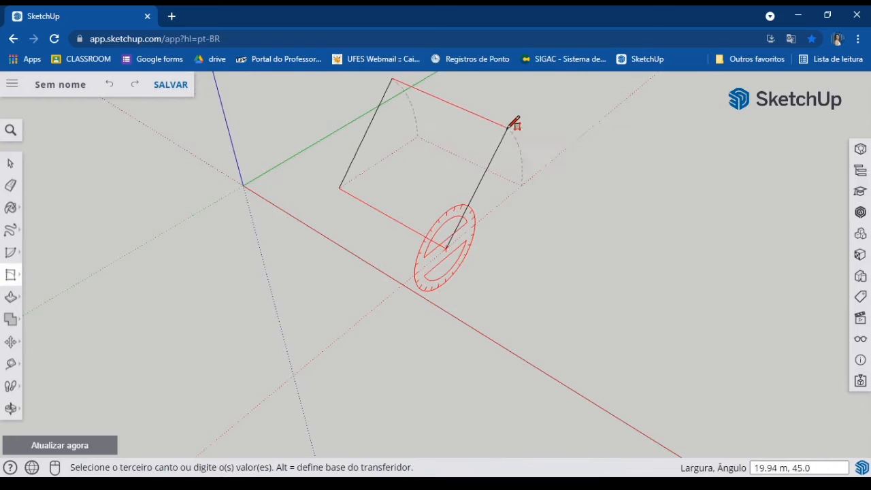
{"action": "left_click", "coordinate": [509, 126]}
Step: Draw a second rotated rectangle beside it, with a 10 m base along the red direction, 10 m wide and tilted 30 degrees
{"action": "middle_click_drag", "start_coordinate": [457, 224], "coordinate": [557, 253]}
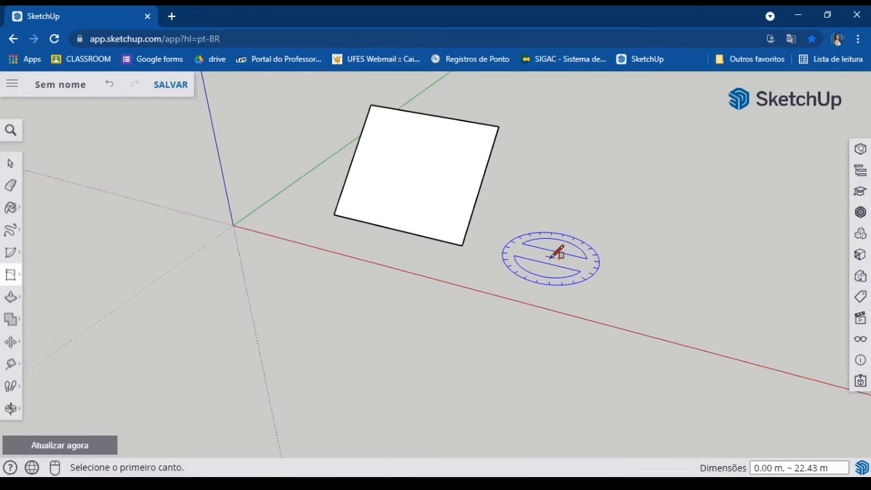
{"action": "left_click", "coordinate": [551, 256]}
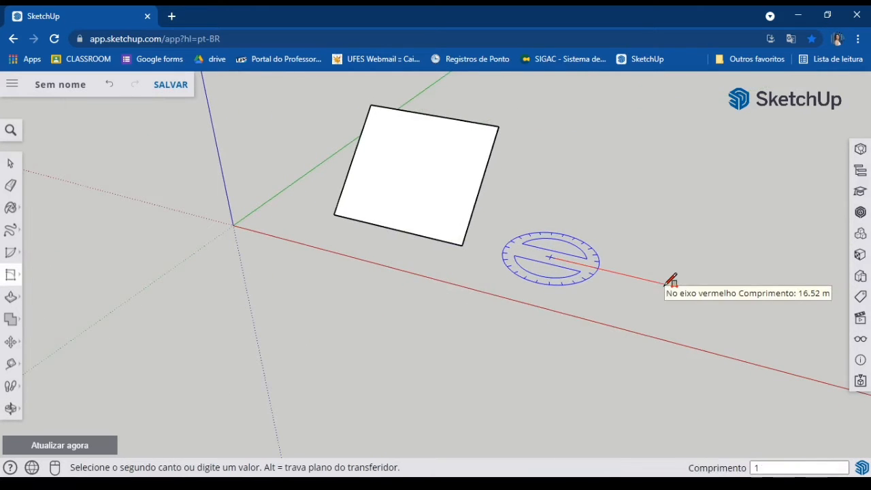
{"action": "key", "text": "Return"}
{"action": "middle_click_drag", "start_coordinate": [651, 181], "coordinate": [661, 149]}
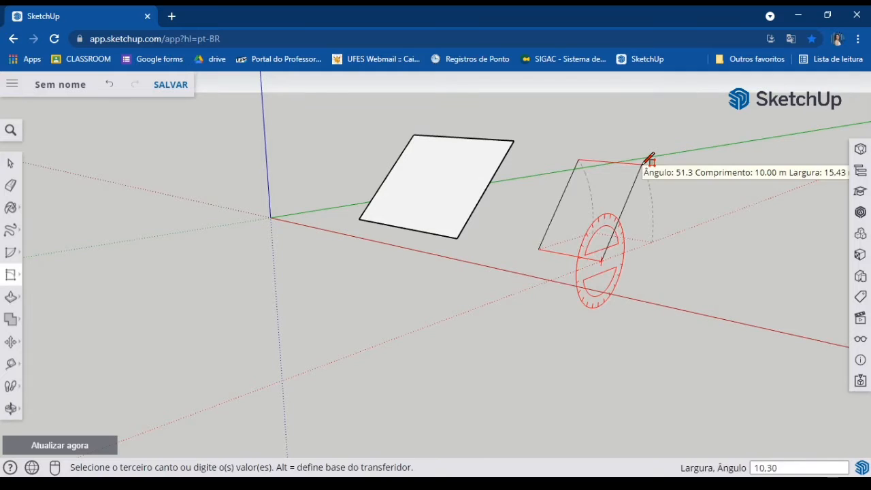
{"action": "key", "text": "Return"}
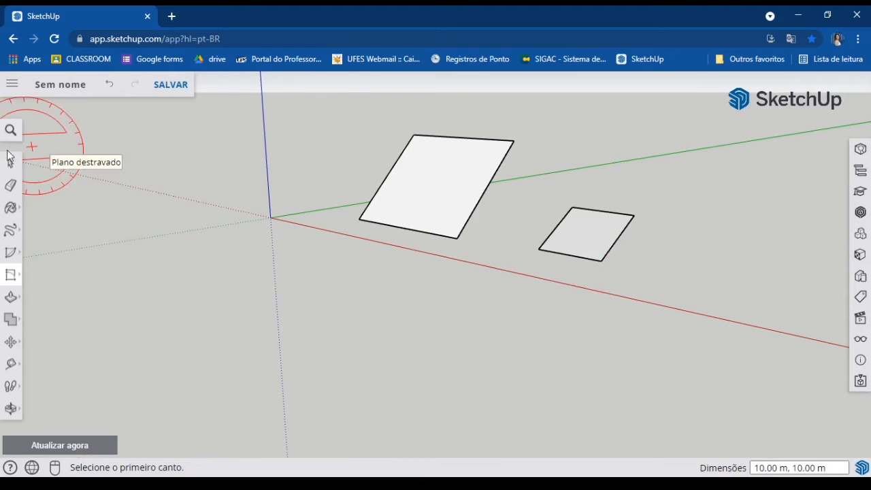
Step: Select both tilted rectangles together and delete them
{"action": "scroll", "coordinate": [546, 340], "scroll_direction": "down", "scroll_amount": 3}
{"action": "left_click_drag", "start_coordinate": [376, 154], "coordinate": [831, 405]}
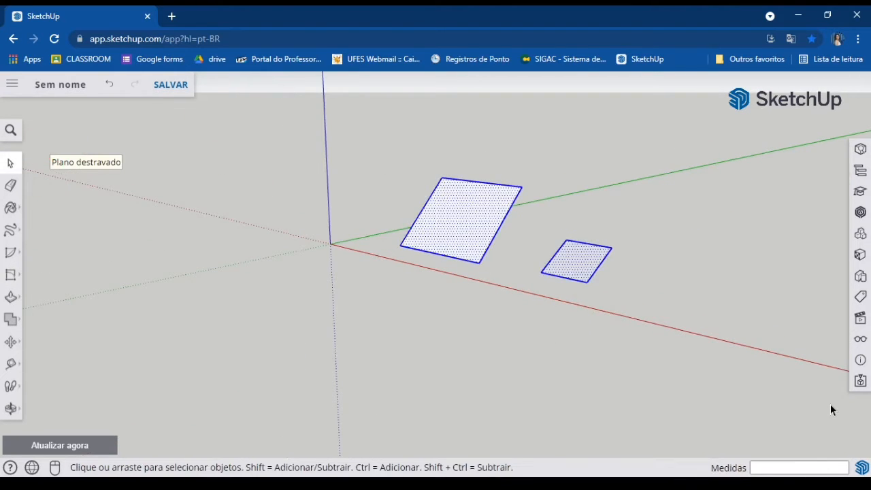
{"action": "key", "text": "Delete"}
Step: Draw a circle of about 22 m radius on the ground near the origin with the Circle tool
{"action": "left_click", "coordinate": [22, 283]}
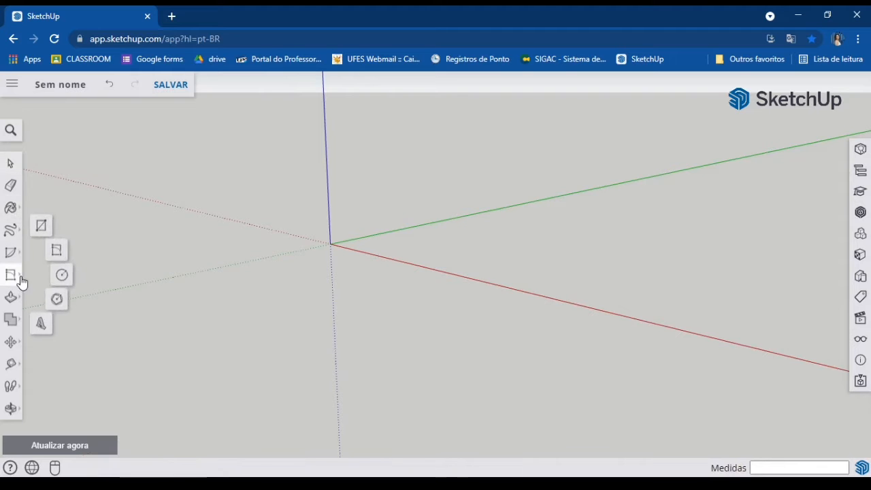
{"action": "left_click", "coordinate": [65, 279]}
{"action": "middle_click_drag", "start_coordinate": [482, 275], "coordinate": [544, 334]}
{"action": "middle_click_drag", "start_coordinate": [469, 72], "coordinate": [371, 245]}
{"action": "left_click", "coordinate": [394, 244]}
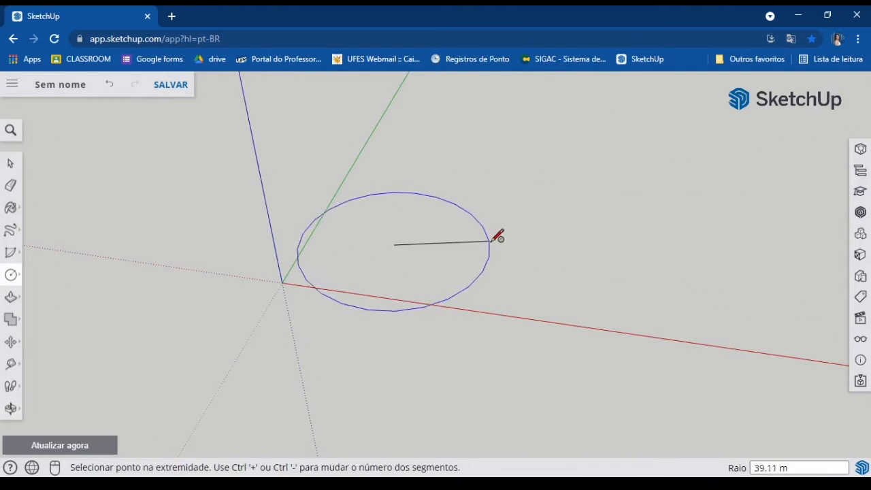
{"action": "left_click", "coordinate": [449, 242]}
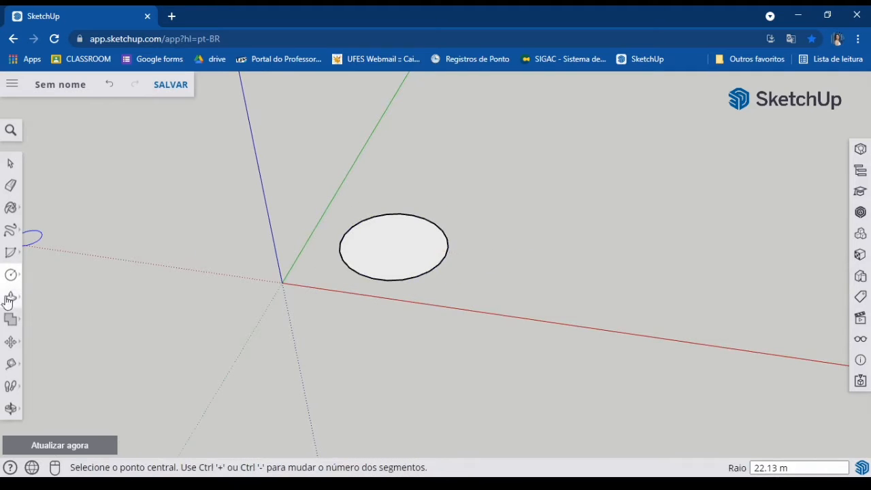
Step: Set the Circle tool to 30 sides and draw a second circle of about 23 m radius beside the first one
{"action": "left_click", "coordinate": [17, 272]}
{"action": "left_click", "coordinate": [64, 274]}
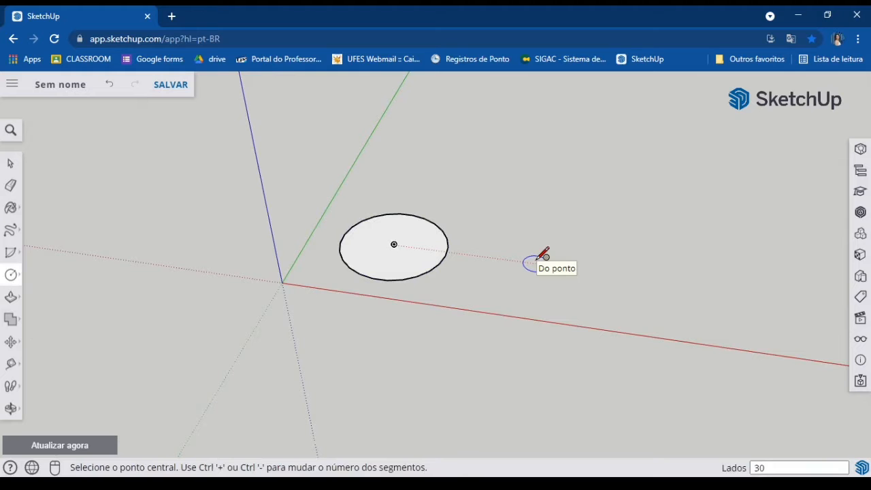
{"action": "left_click", "coordinate": [539, 257]}
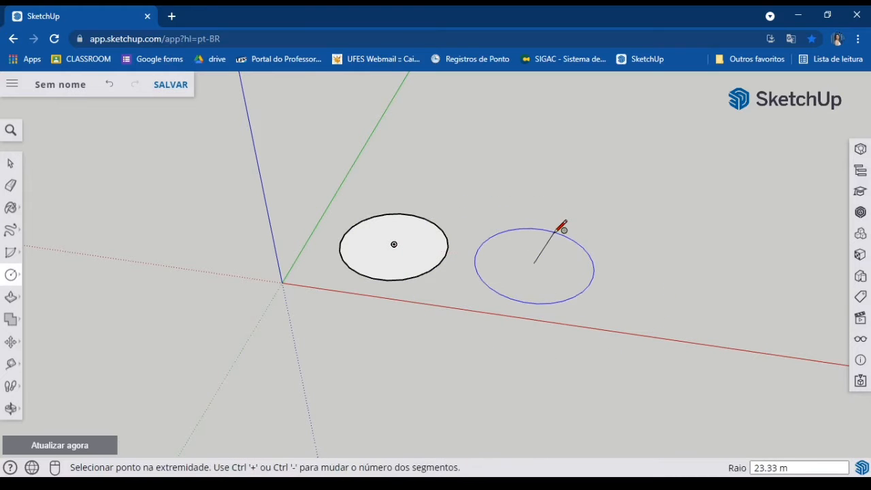
{"action": "left_click", "coordinate": [558, 231]}
Step: Draw a hexagon with an inscribed radius of about 20 m beside the second circle using the Polygon tool
{"action": "middle_click_drag", "start_coordinate": [506, 284], "coordinate": [523, 347]}
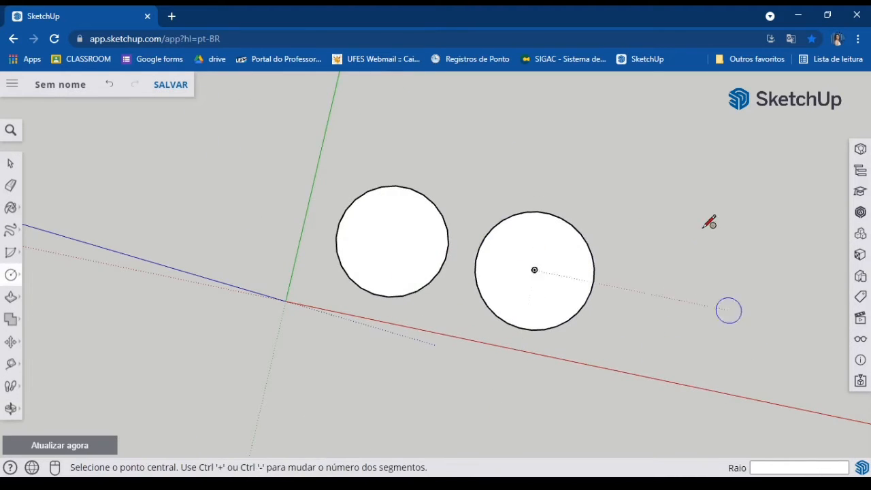
{"action": "left_click", "coordinate": [15, 274]}
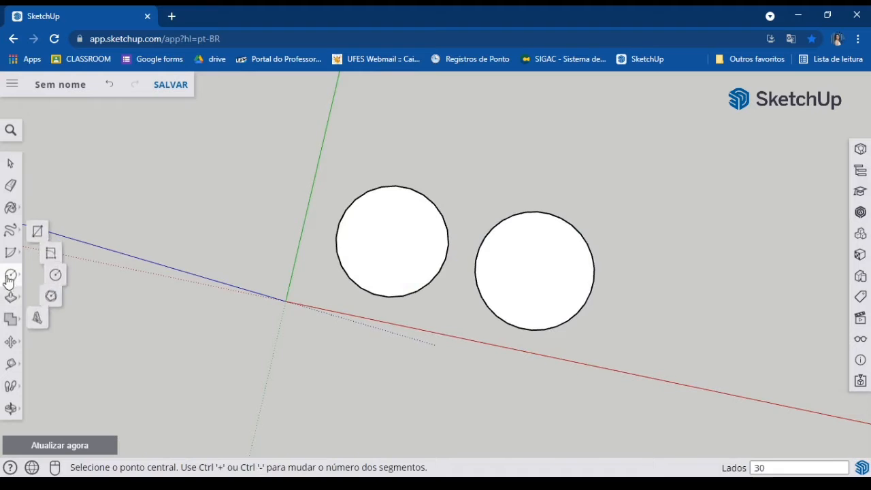
{"action": "left_click", "coordinate": [60, 304]}
{"action": "middle_click_drag", "start_coordinate": [647, 274], "coordinate": [486, 270], "text": "shift"}
{"action": "left_click", "coordinate": [476, 275]}
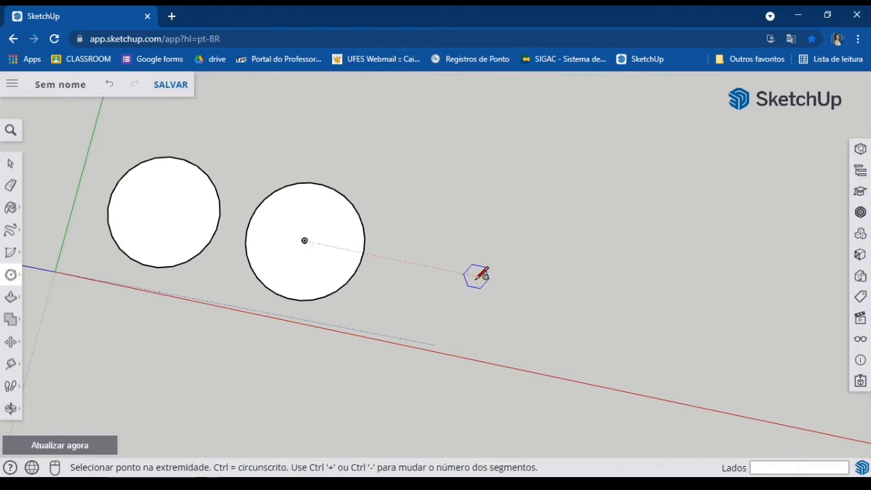
{"action": "left_click", "coordinate": [502, 225]}
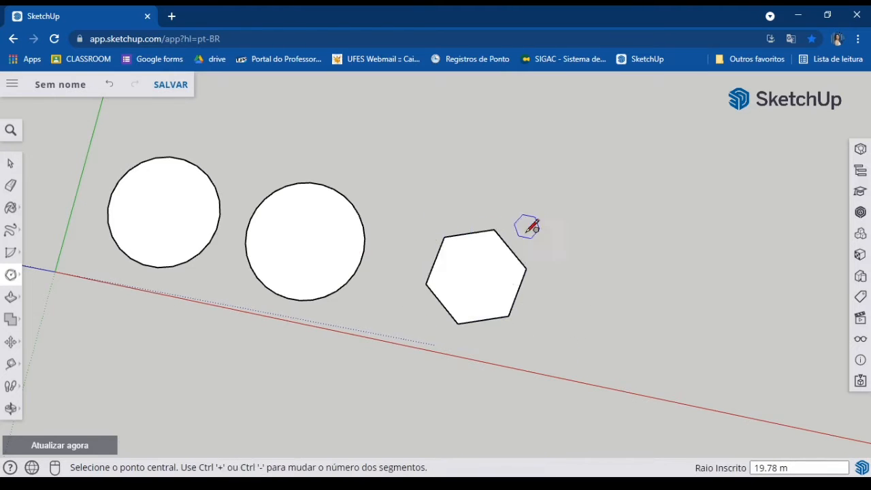
Step: Set the polygon to 8 sides and draw an octagon with an inscribed radius of 5 m beyond the hexagon
{"action": "left_click", "coordinate": [11, 275]}
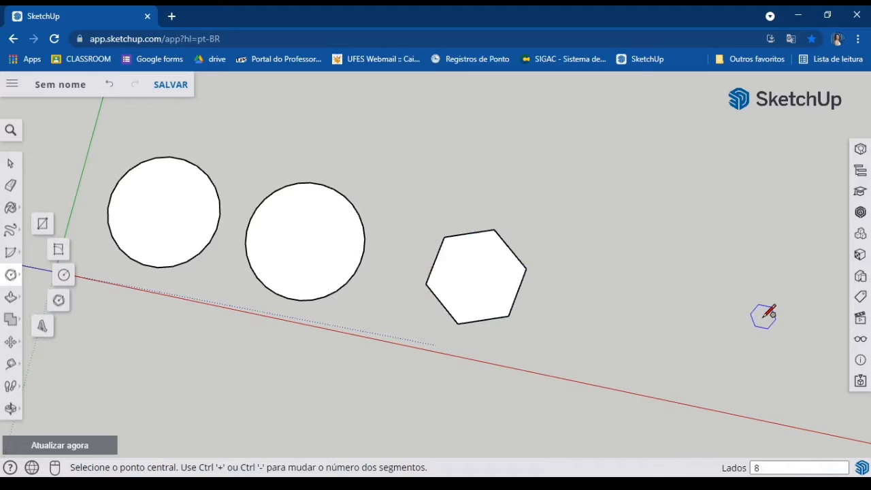
{"action": "left_click", "coordinate": [431, 148]}
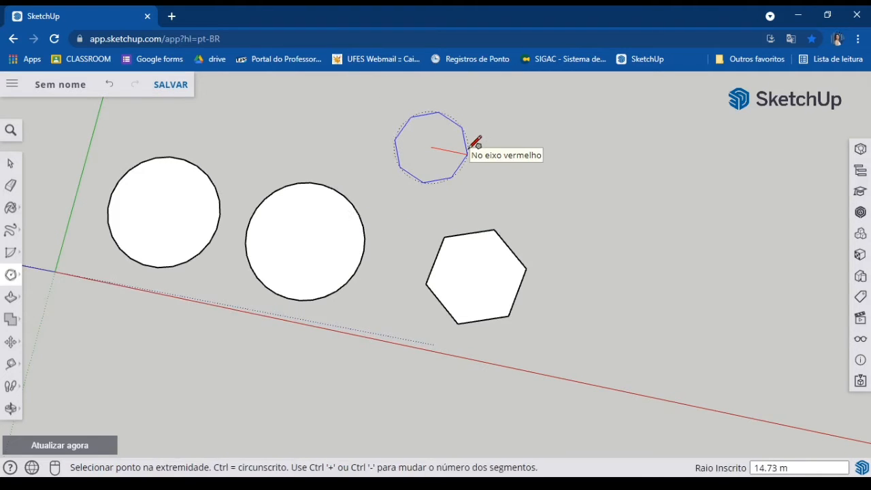
{"action": "type", "text": "5"}
{"action": "key", "text": "Return"}
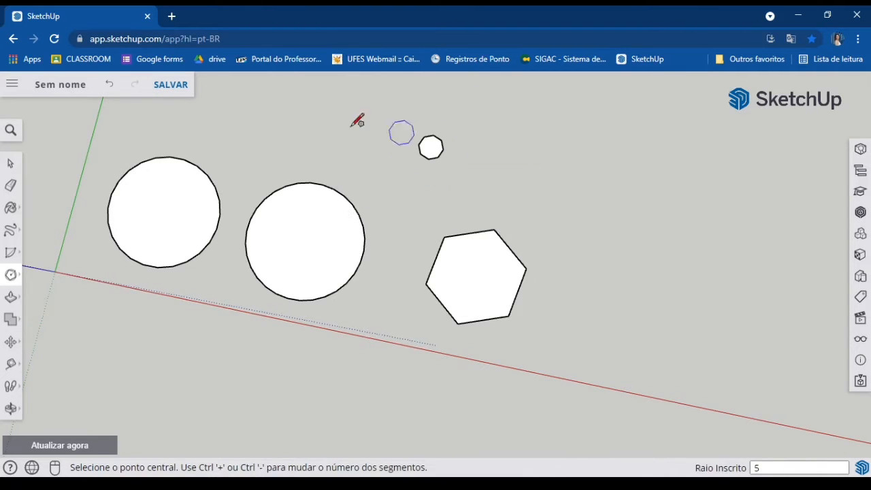
Step: Select the two circles, the hexagon and the octagon together and delete them
{"action": "left_click", "coordinate": [11, 163]}
{"action": "scroll", "coordinate": [583, 270], "scroll_direction": "down", "scroll_amount": 3}
{"action": "left_click_drag", "start_coordinate": [249, 116], "coordinate": [741, 433]}
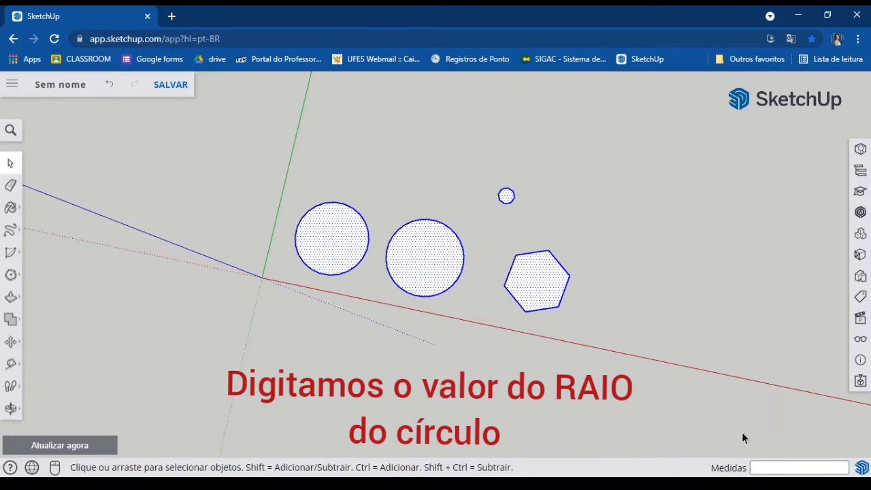
{"action": "key", "text": "Delete"}
Step: Create the filled, extruded 3D text "aula de gg2" in Lora Regular and place it on the ground near the origin
{"action": "left_click", "coordinate": [11, 275]}
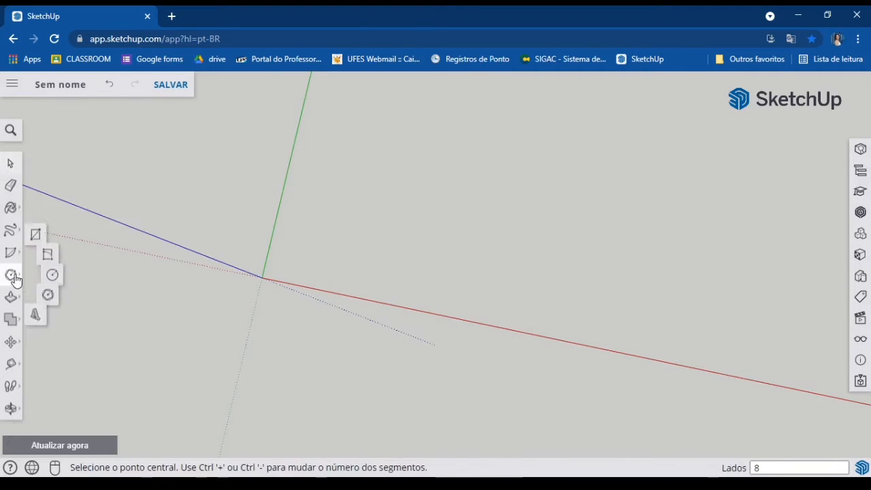
{"action": "left_click", "coordinate": [42, 325]}
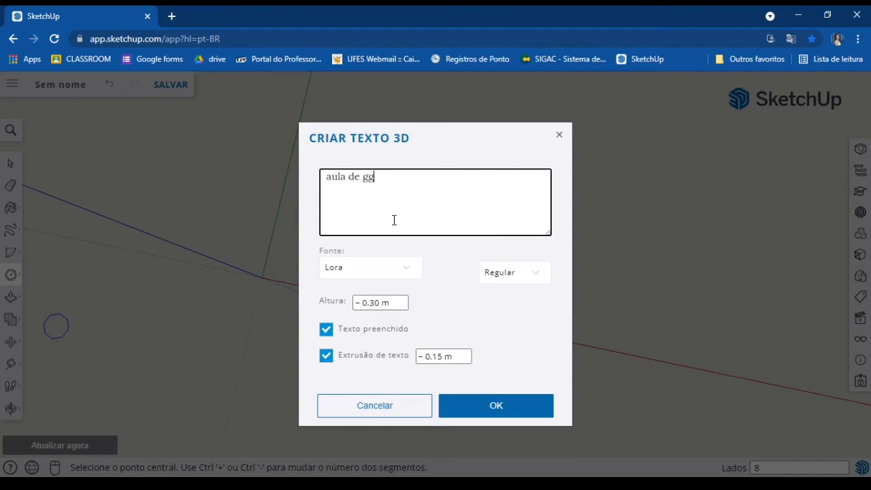
{"action": "left_click", "coordinate": [487, 404]}
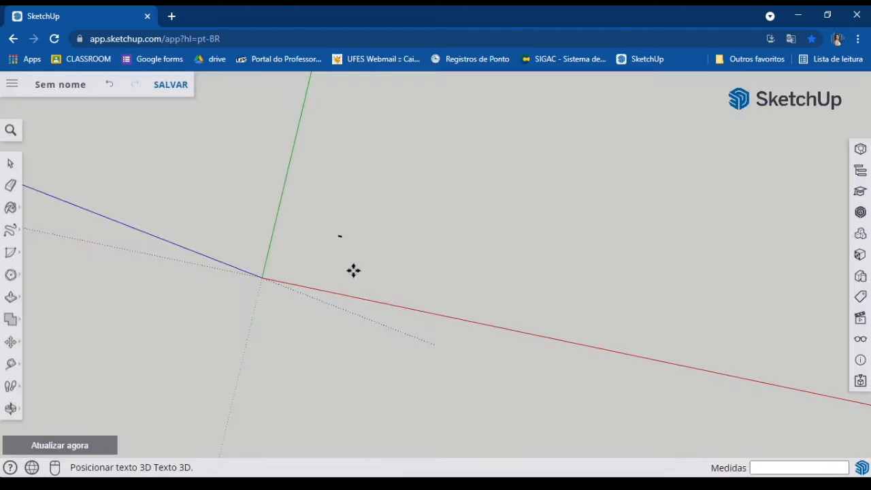
{"action": "middle_click_drag", "start_coordinate": [306, 253], "coordinate": [2, 135]}
Step: Scale the 3D text up uniformly from its corner, then delete it
{"action": "left_click", "coordinate": [10, 163]}
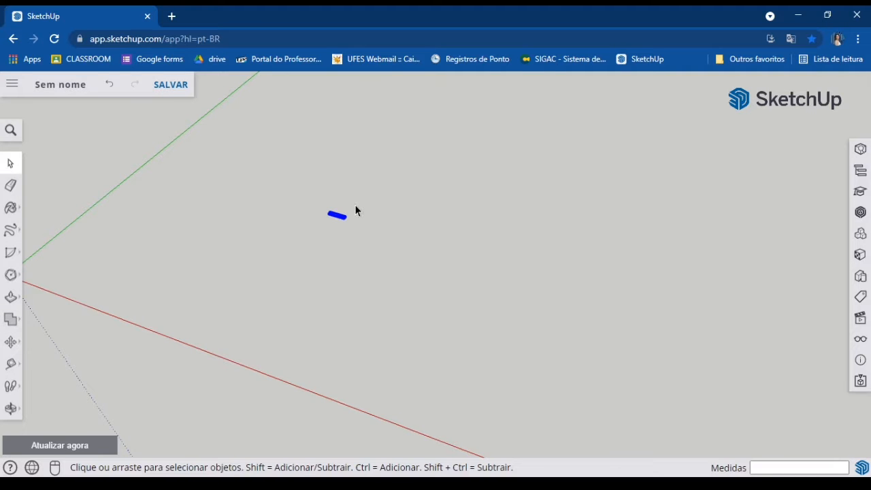
{"action": "key", "text": "s"}
{"action": "left_click", "coordinate": [345, 217]}
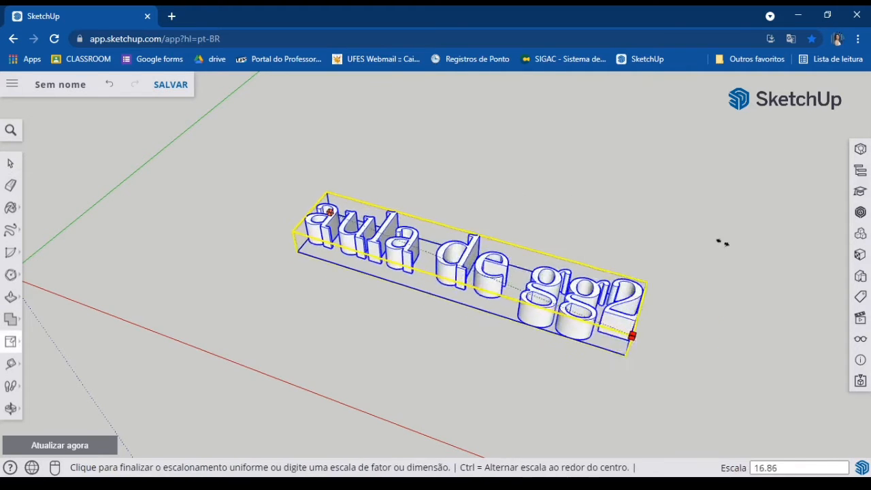
{"action": "left_click", "coordinate": [777, 254]}
{"action": "key", "text": "Delete"}
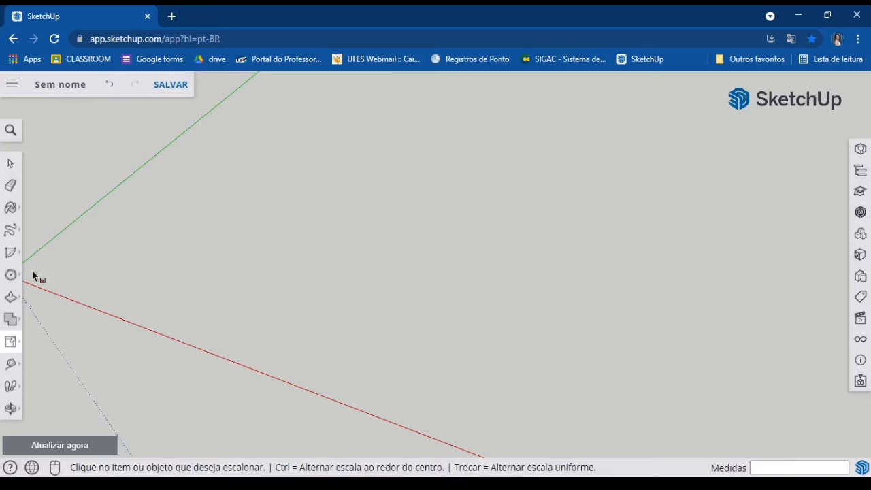
Step: Draw a rectangle of about 13 by 10 m on the ground between the red and green axes
{"action": "left_click", "coordinate": [11, 275]}
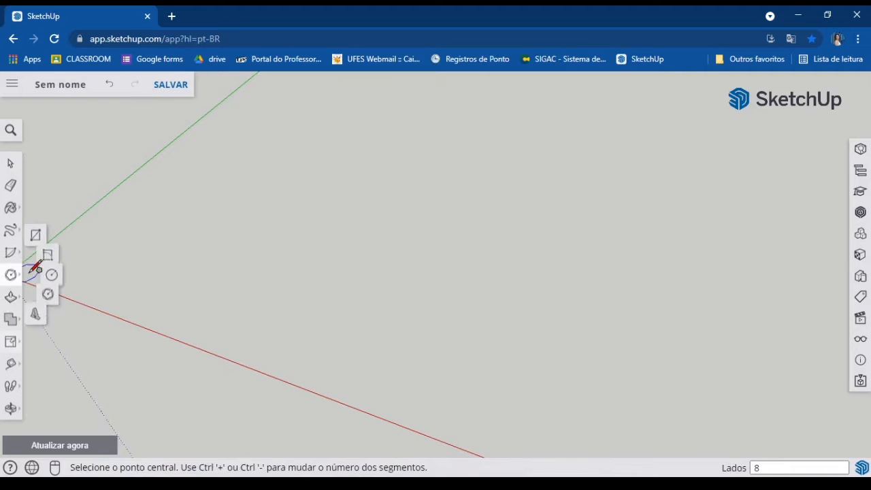
{"action": "left_click", "coordinate": [36, 234]}
{"action": "left_click", "coordinate": [146, 261]}
{"action": "left_click", "coordinate": [321, 234]}
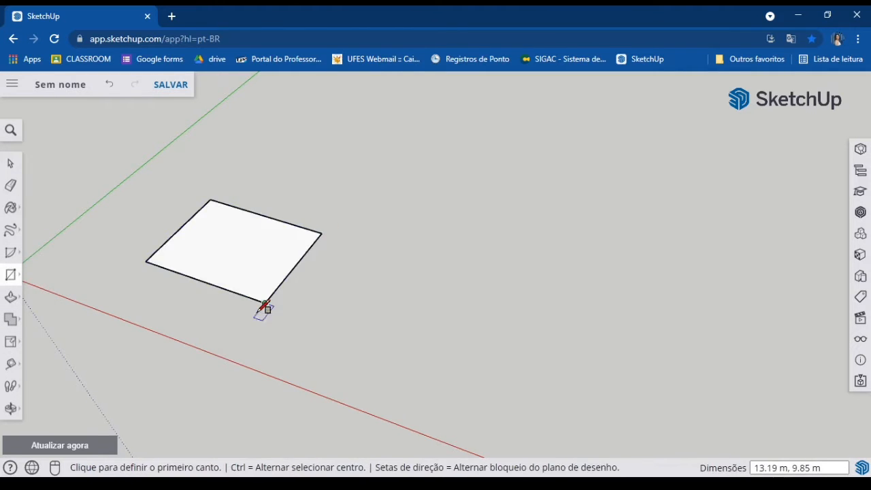
Step: Draw a vertical rectangle of about 16 by 15 m on the red-blue plane beside the blue axis
{"action": "scroll", "coordinate": [264, 306], "scroll_direction": "down", "scroll_amount": 3}
{"action": "middle_click_drag", "start_coordinate": [249, 315], "coordinate": [262, 101]}
{"action": "left_click", "coordinate": [140, 270]}
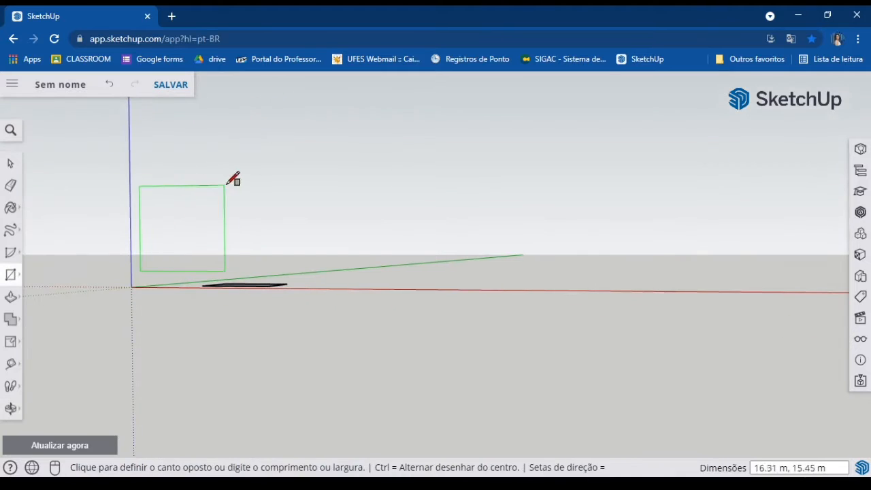
{"action": "left_click", "coordinate": [237, 181]}
Step: Draw another vertical rectangle parallel to the green-blue plane, above the green axis
{"action": "middle_click_drag", "start_coordinate": [305, 206], "coordinate": [326, 247]}
{"action": "left_click", "coordinate": [355, 199]}
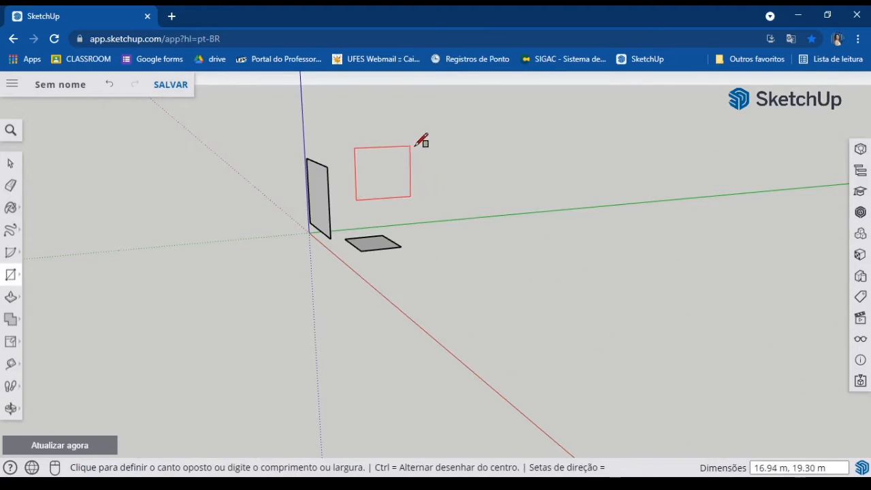
{"action": "left_click", "coordinate": [447, 141]}
Step: Select the ground rectangle and both vertical rectangles together and delete them
{"action": "middle_click_drag", "start_coordinate": [451, 136], "coordinate": [307, 344]}
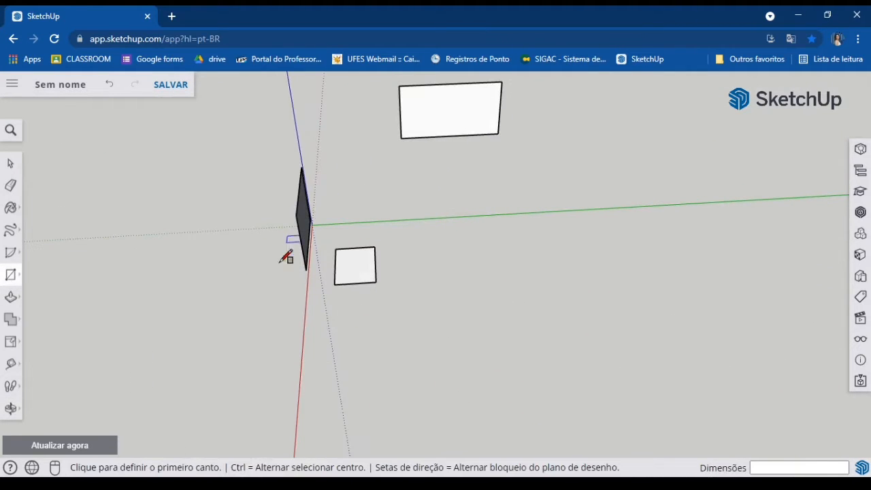
{"action": "middle_click_drag", "start_coordinate": [286, 257], "coordinate": [292, 181]}
{"action": "middle_click_drag", "start_coordinate": [604, 281], "coordinate": [2, 152]}
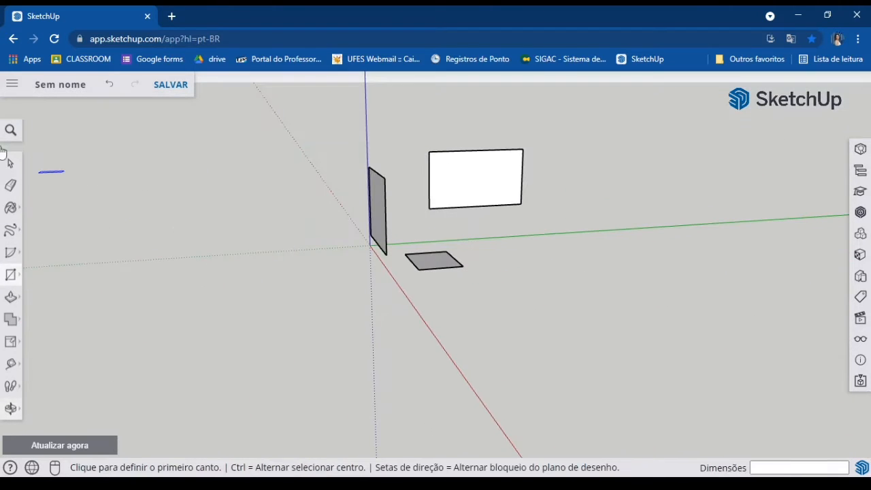
{"action": "left_click", "coordinate": [11, 163]}
{"action": "left_click_drag", "start_coordinate": [336, 115], "coordinate": [684, 330]}
{"action": "key", "text": "Delete"}
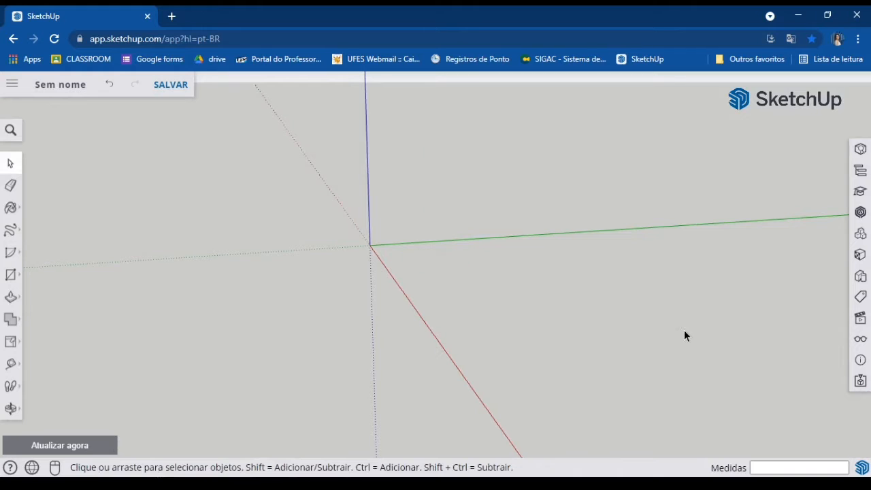
Step: Draw two separate rectangles on the ground alongside the green axis, the one nearer the origin about 26 by 13 m
{"action": "left_click", "coordinate": [11, 275]}
{"action": "left_click", "coordinate": [421, 263]}
{"action": "left_click", "coordinate": [522, 294]}
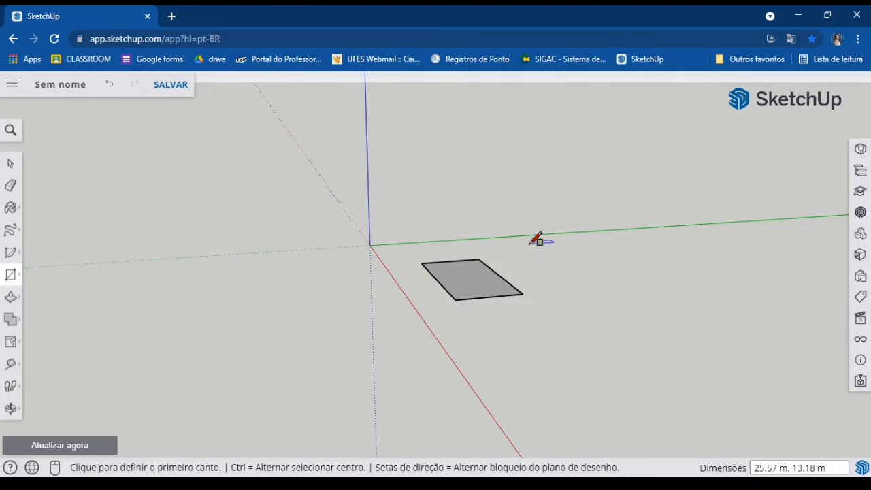
{"action": "left_click", "coordinate": [529, 251]}
{"action": "left_click", "coordinate": [647, 276]}
Step: Make a group from the face of the rectangle farther from the red axis
{"action": "middle_click_drag", "start_coordinate": [654, 271], "coordinate": [165, 243]}
{"action": "left_click", "coordinate": [11, 164]}
{"action": "middle_click_drag", "start_coordinate": [420, 237], "coordinate": [305, 276]}
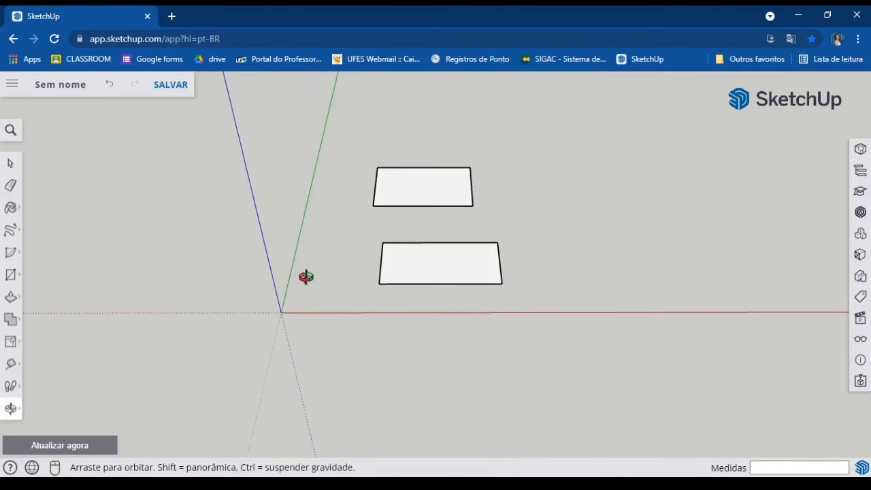
{"action": "left_click", "coordinate": [424, 185]}
{"action": "right_click", "coordinate": [424, 185]}
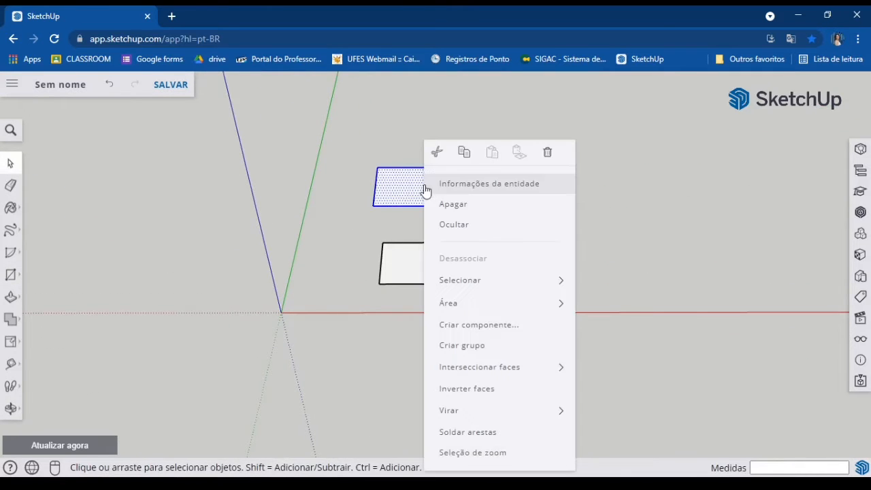
{"action": "left_click", "coordinate": [468, 347]}
Step: Make a group from the face of the rectangle nearer the red axis
{"action": "left_click", "coordinate": [408, 272]}
{"action": "right_click", "coordinate": [408, 272]}
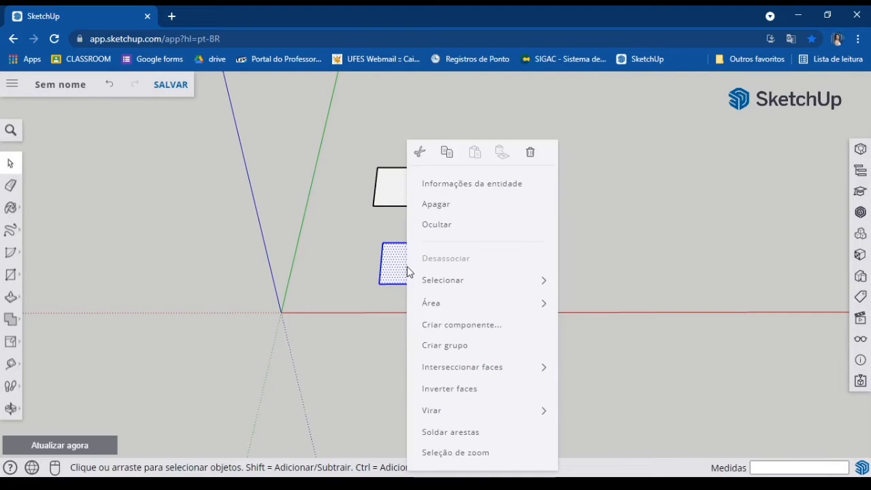
{"action": "left_click", "coordinate": [394, 263]}
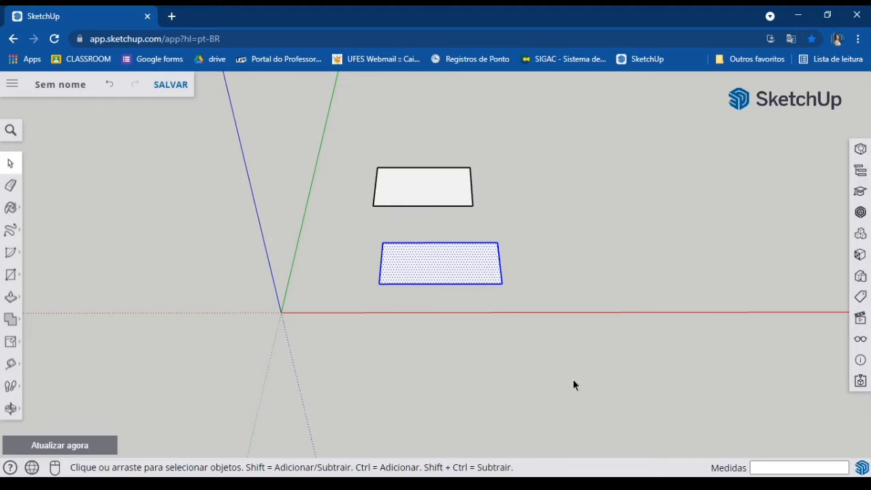
{"action": "right_click", "coordinate": [420, 258]}
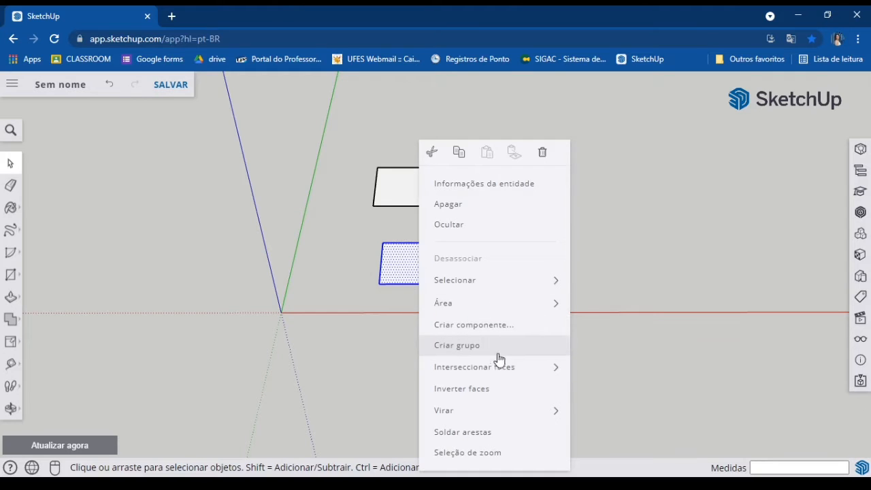
{"action": "left_click", "coordinate": [468, 348]}
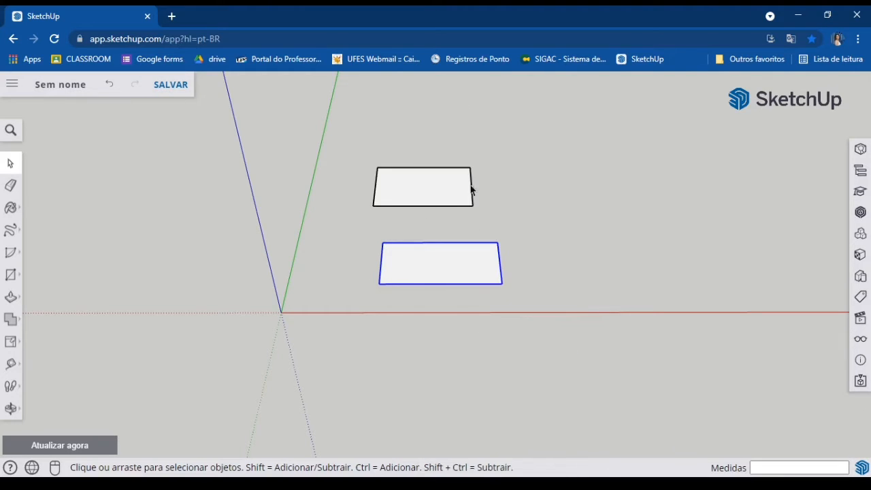
Step: Move the rectangle group farther from the red axis 20 m along the red direction
{"action": "left_click", "coordinate": [422, 201]}
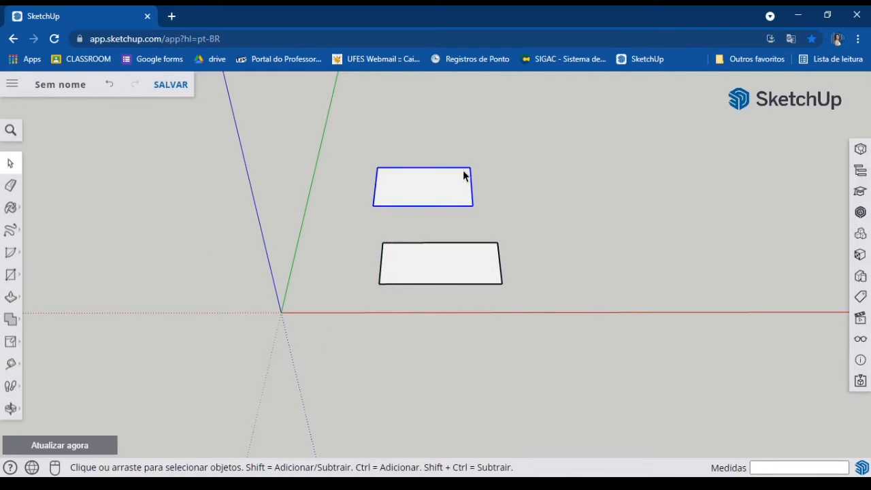
{"action": "left_click", "coordinate": [10, 341]}
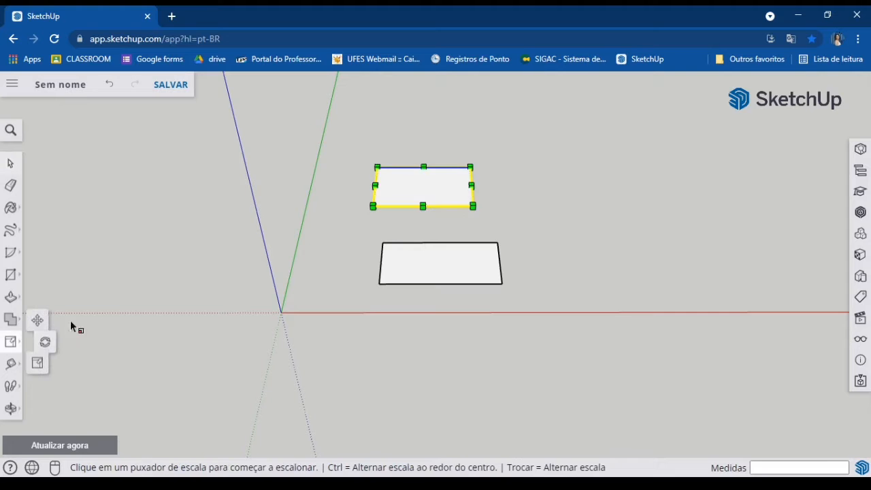
{"action": "left_click", "coordinate": [33, 323]}
{"action": "left_click", "coordinate": [373, 205]}
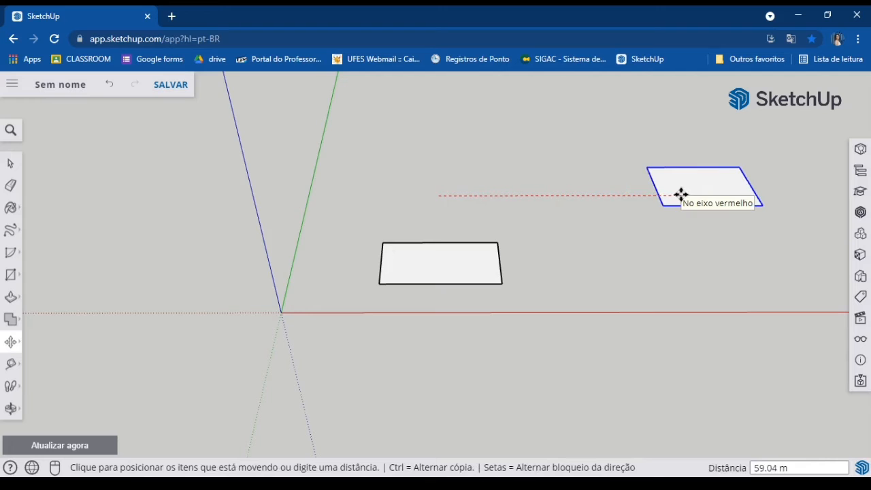
{"action": "type", "text": "20"}
{"action": "key", "text": "Return"}
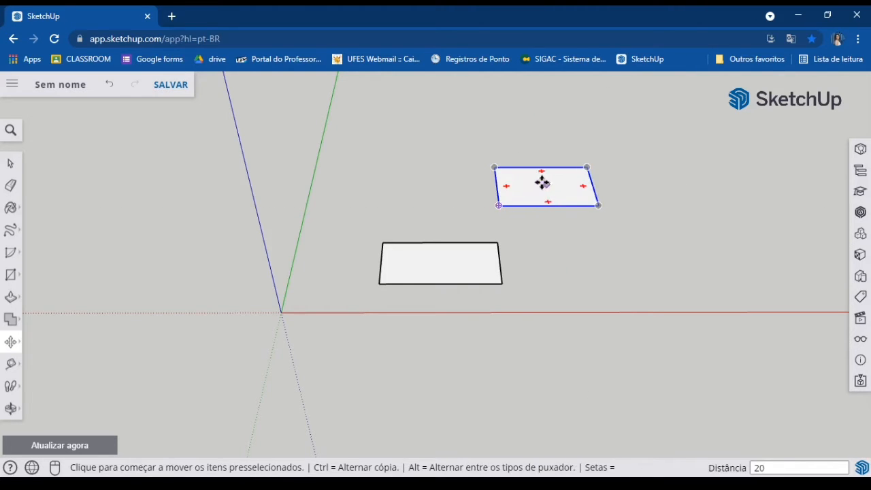
Step: Open the moved rectangle's group for editing and move its front edge about 3 m inward along the green axis
{"action": "left_click", "coordinate": [10, 164]}
{"action": "double_click", "coordinate": [554, 189]}
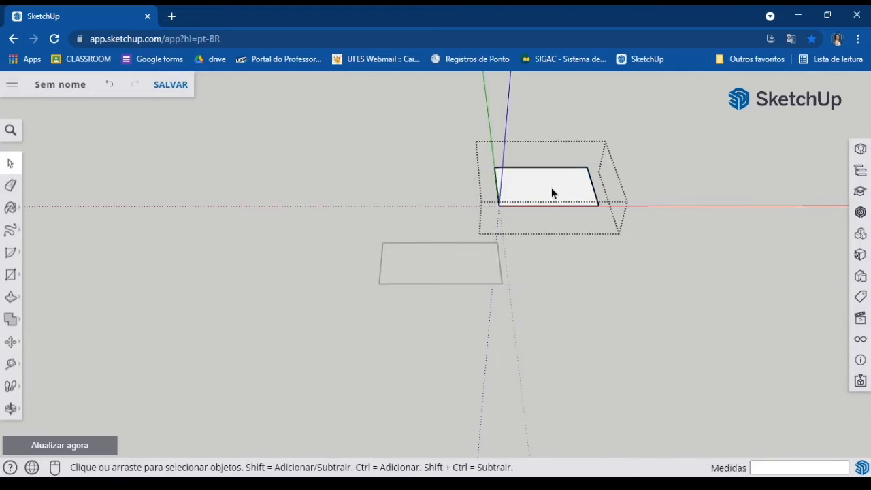
{"action": "scroll", "coordinate": [551, 194], "scroll_direction": "up", "scroll_amount": 5}
{"action": "left_click", "coordinate": [472, 257]}
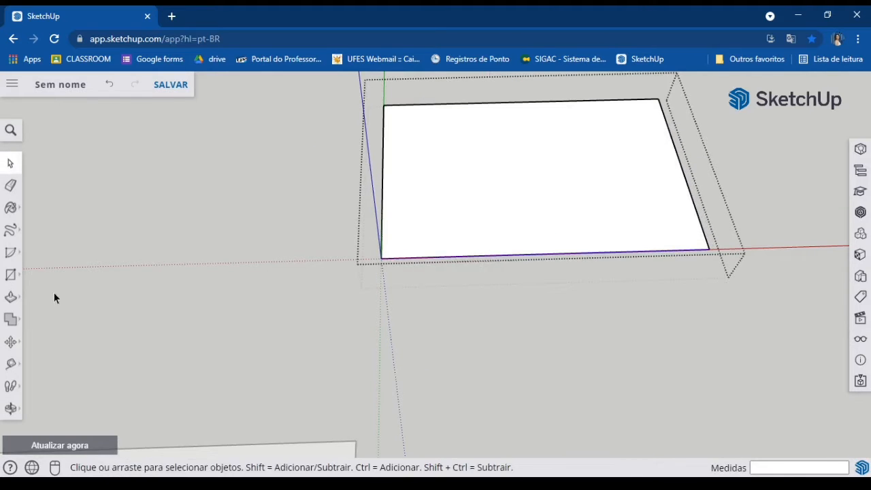
{"action": "left_click", "coordinate": [10, 341]}
{"action": "left_click", "coordinate": [471, 195]}
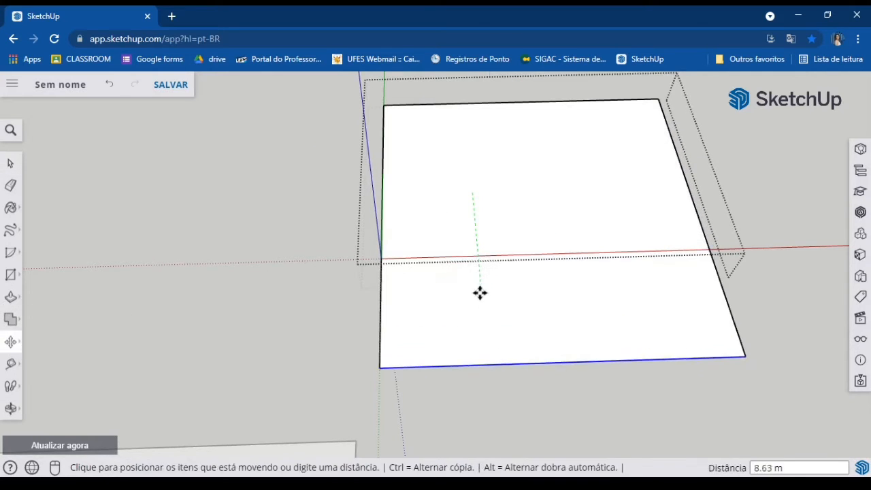
{"action": "left_click", "coordinate": [489, 243]}
{"action": "left_click", "coordinate": [427, 260]}
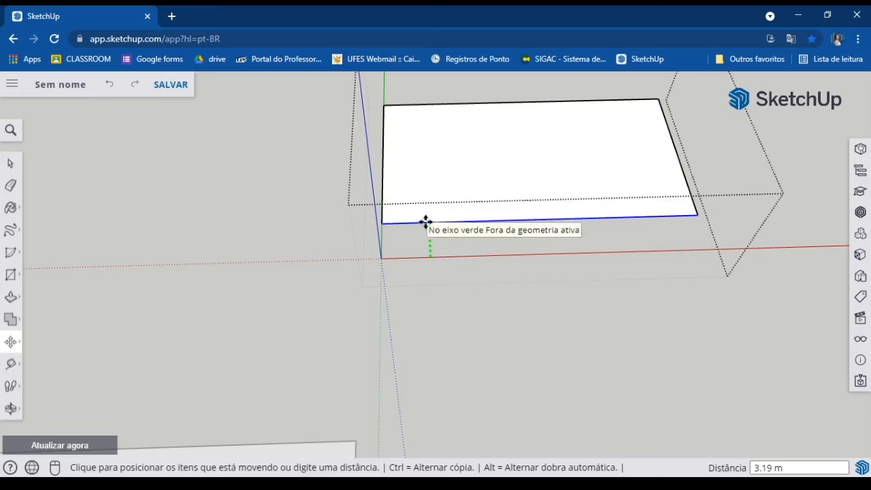
{"action": "left_click", "coordinate": [425, 223]}
{"action": "left_click", "coordinate": [475, 147]}
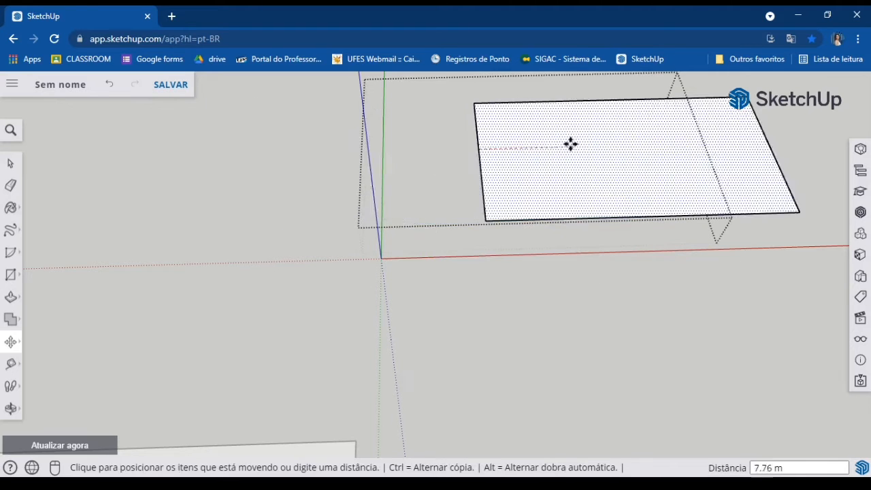
{"action": "key", "text": "Escape"}
{"action": "left_click", "coordinate": [447, 222]}
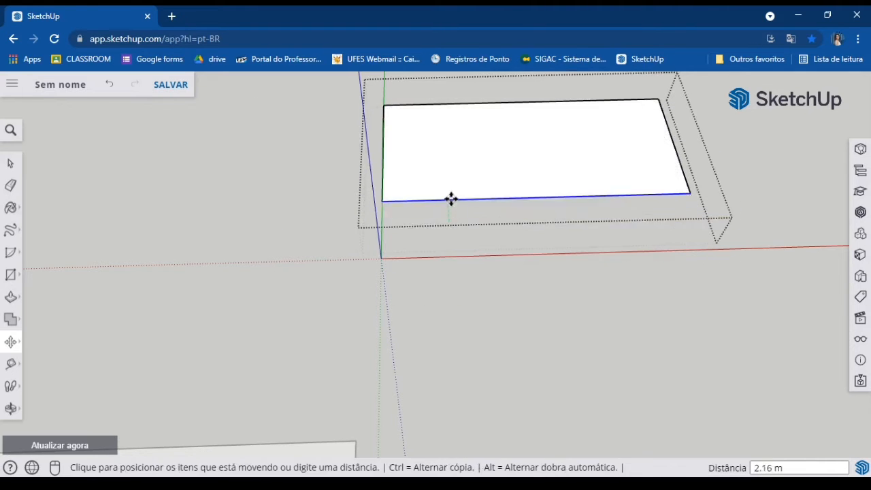
{"action": "key", "text": "Escape"}
Step: Leave group editing and try to move the whole rectangle group along the red axis
{"action": "left_click", "coordinate": [21, 166]}
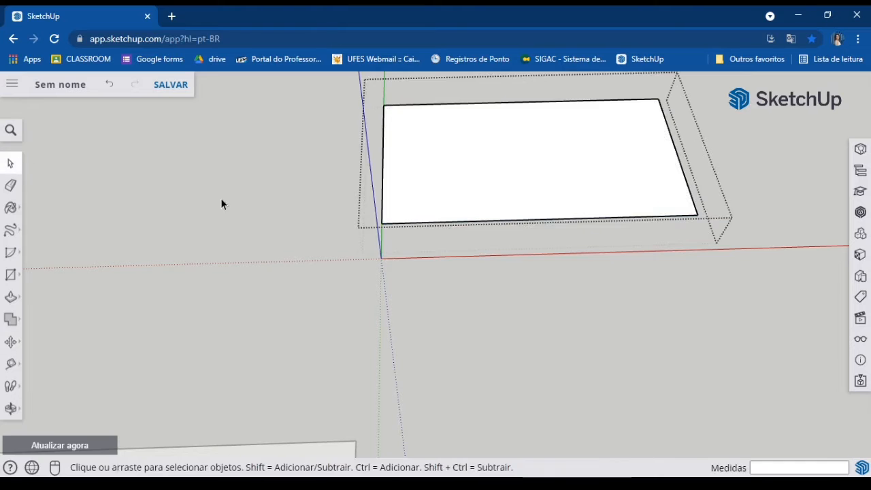
{"action": "double_click", "coordinate": [453, 167]}
{"action": "key", "text": "m"}
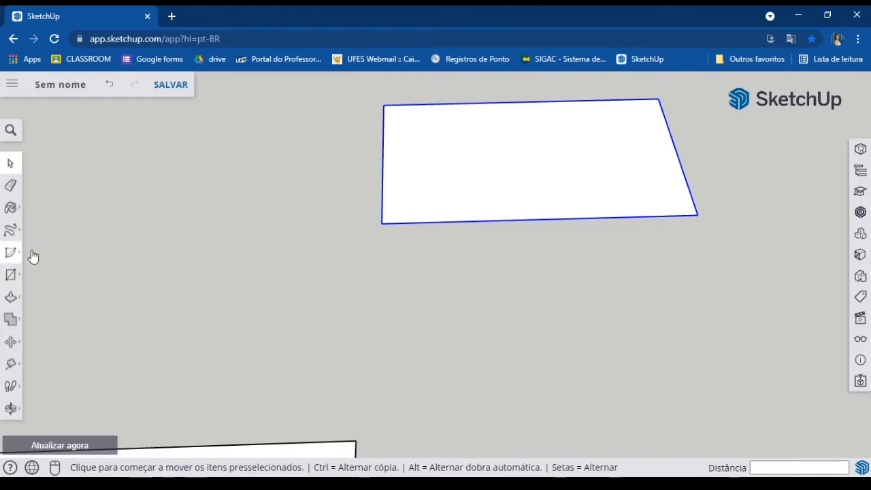
{"action": "left_click", "coordinate": [468, 134]}
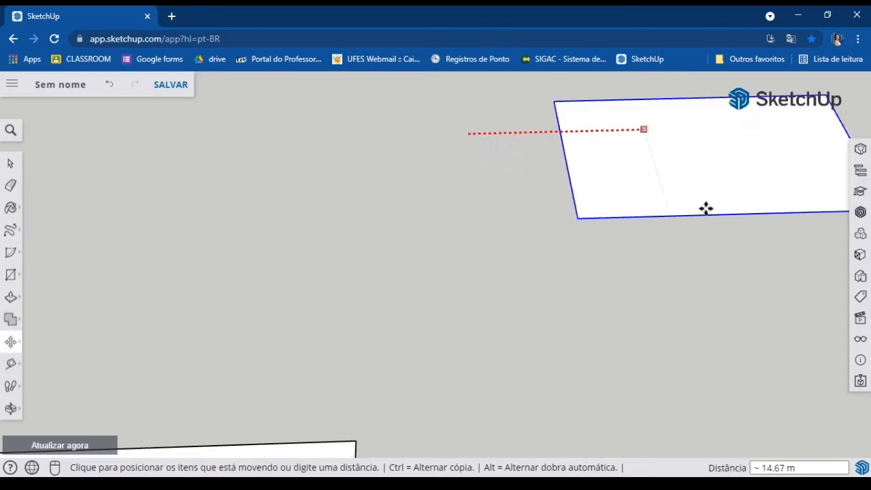
{"action": "left_click", "coordinate": [484, 205]}
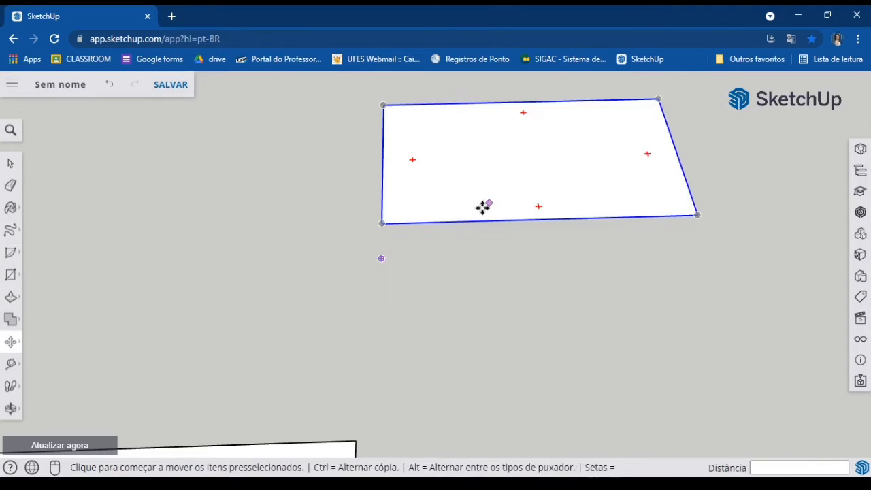
Step: Try copying the shortened rectangle group along the red axis with the Move tool, and undo the copy
{"action": "scroll", "coordinate": [494, 179], "scroll_direction": "down", "scroll_amount": 3}
{"action": "middle_click_drag", "start_coordinate": [494, 178], "coordinate": [249, 205]}
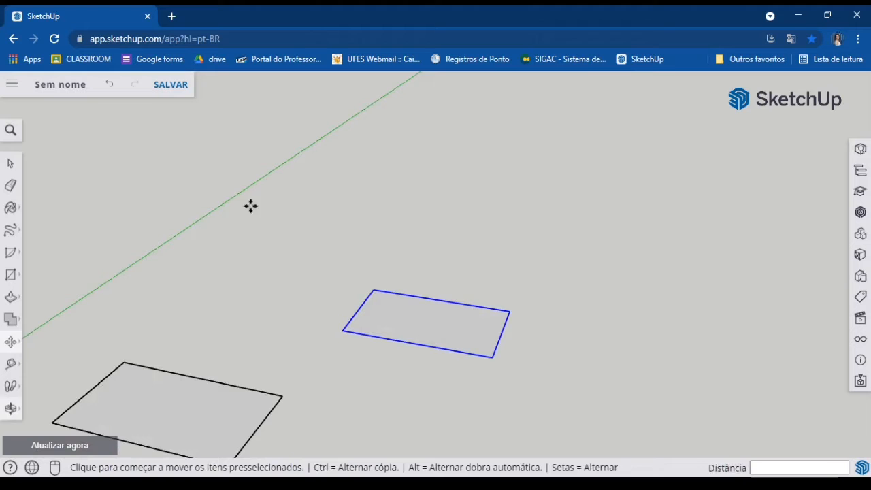
{"action": "left_click", "coordinate": [10, 164]}
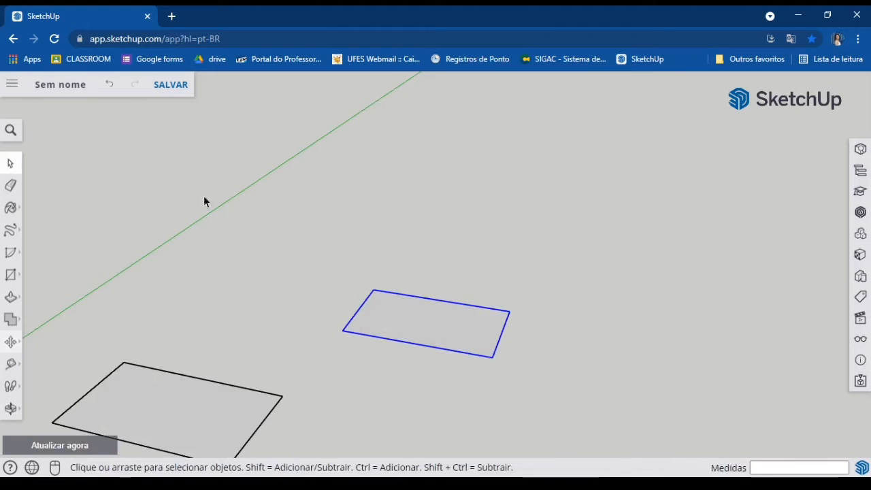
{"action": "left_click", "coordinate": [10, 341]}
{"action": "key", "text": "ctrl"}
{"action": "left_click", "coordinate": [385, 320]}
{"action": "middle_click_drag", "start_coordinate": [487, 325], "coordinate": [374, 258]}
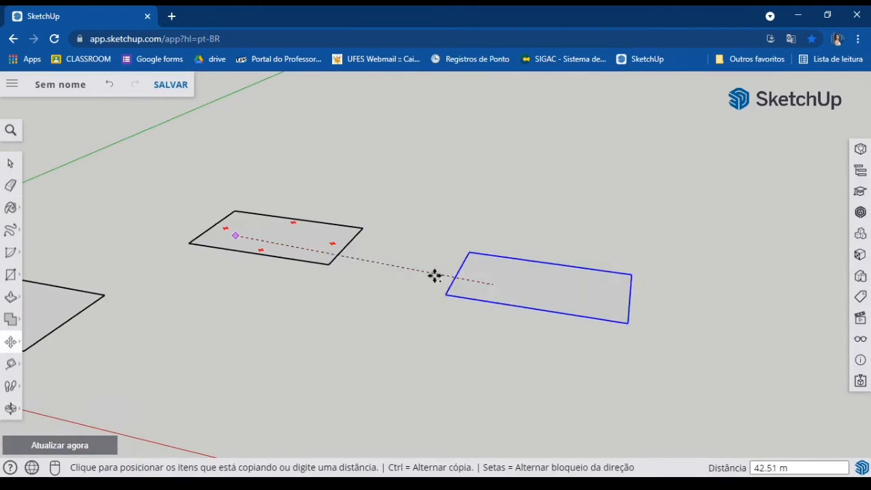
{"action": "key", "text": "ctrl"}
{"action": "key", "text": "ctrl"}
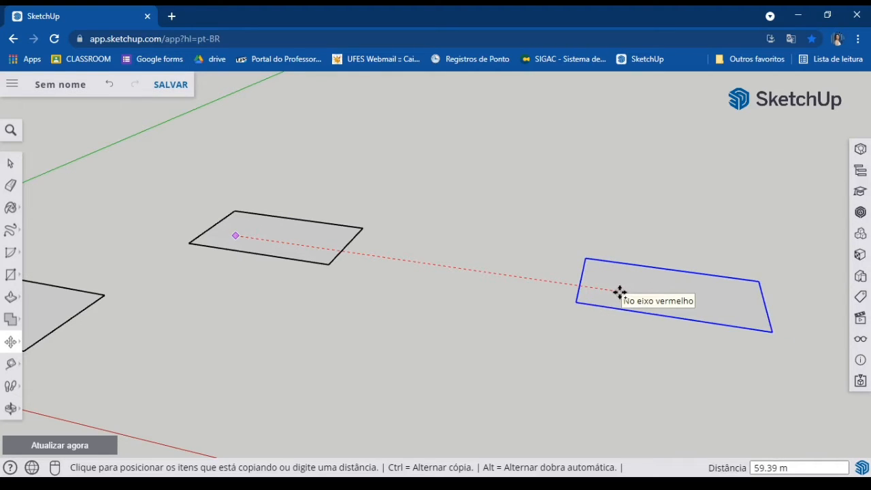
{"action": "key", "text": "Return"}
{"action": "left_click", "coordinate": [376, 256]}
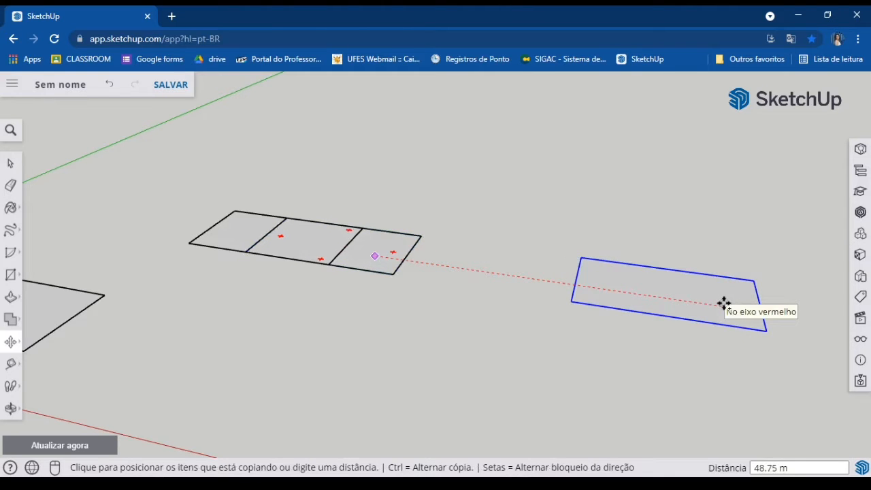
{"action": "key", "text": "ctrl+z"}
Step: Copy the shortened rectangle group 100 m along the red axis
{"action": "key", "text": "ctrl"}
{"action": "left_click", "coordinate": [294, 232]}
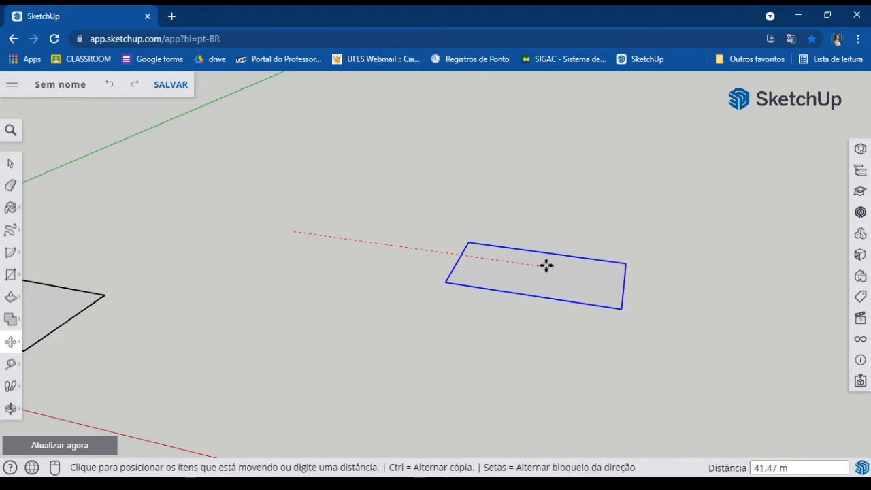
{"action": "key", "text": "ctrl"}
{"action": "type", "text": "100"}
{"action": "key", "text": "Return"}
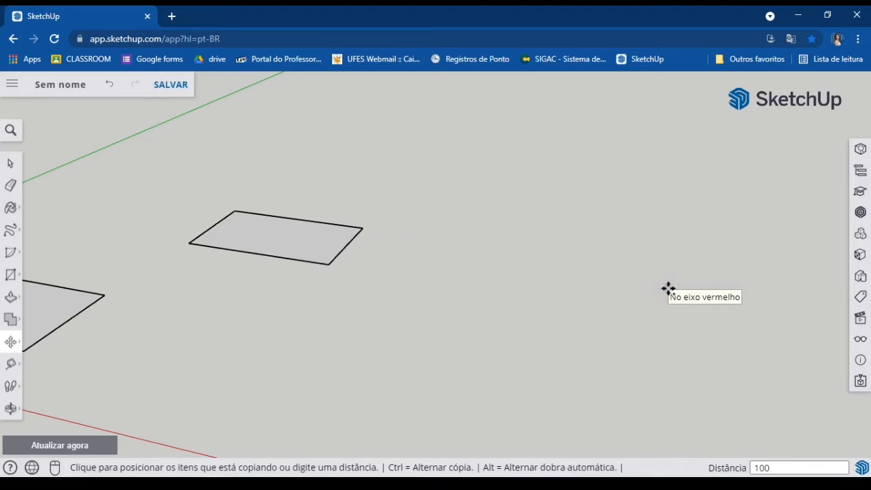
Step: Divide the 100 m copy distance into two equal intervals with /2 to add a copy halfway between the rectangle groups
{"action": "scroll", "coordinate": [533, 263], "scroll_direction": "down", "scroll_amount": 5}
{"action": "middle_click_drag", "start_coordinate": [533, 263], "coordinate": [655, 304]}
{"action": "scroll", "coordinate": [721, 334], "scroll_direction": "up", "scroll_amount": 3}
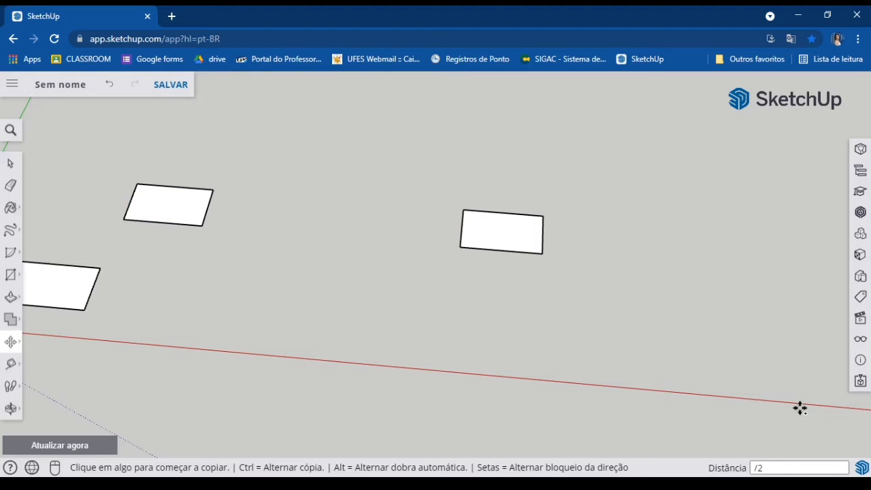
{"action": "key", "text": "Return"}
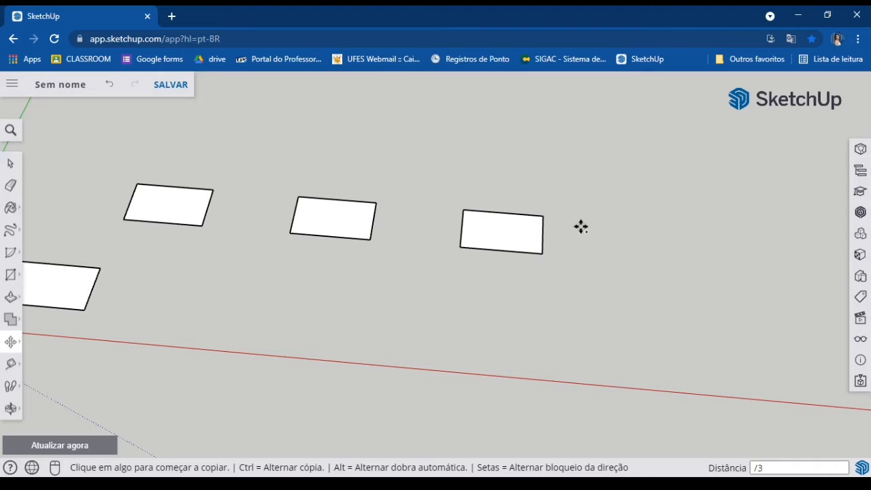
Step: Divide the 100 m copy distance into three equal intervals with /3 and copy the first rectangle about 27 m along the green axis
{"action": "key", "text": "Return"}
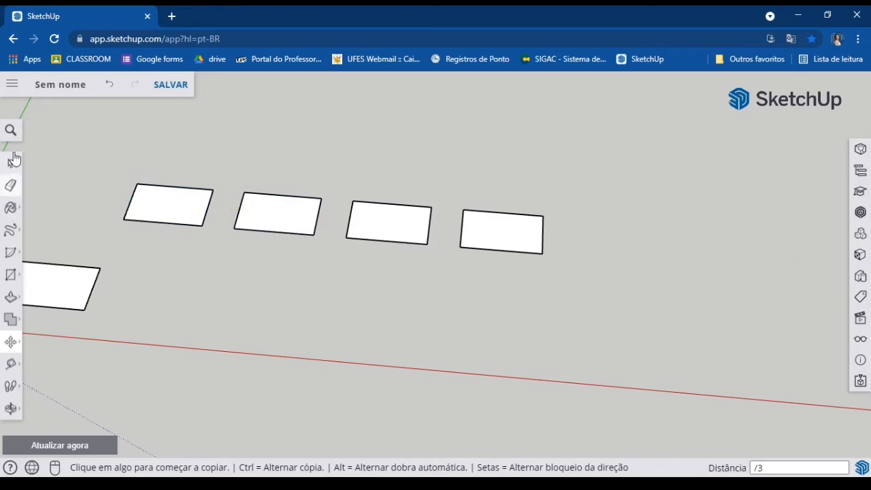
{"action": "left_click", "coordinate": [166, 204]}
{"action": "key", "text": "ctrl"}
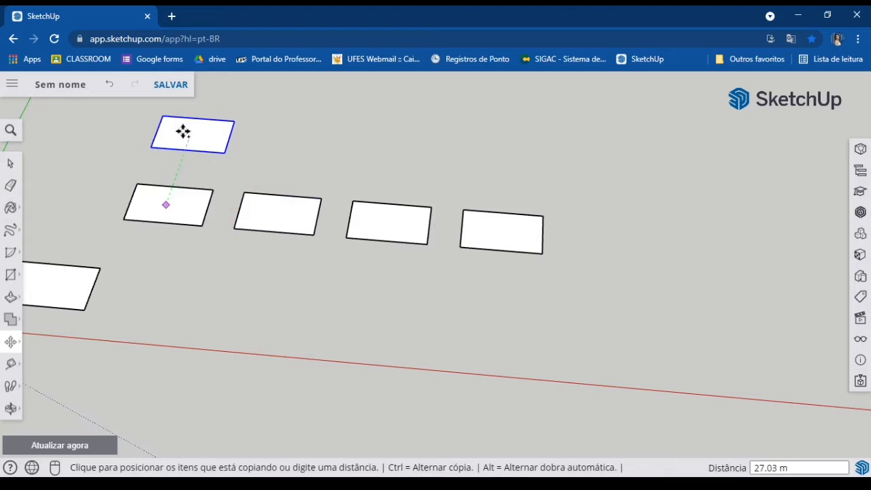
{"action": "left_click", "coordinate": [183, 130]}
Step: Copy the new rectangle 25 m along the red axis and repeat the copy four times with *4
{"action": "left_click", "coordinate": [184, 130]}
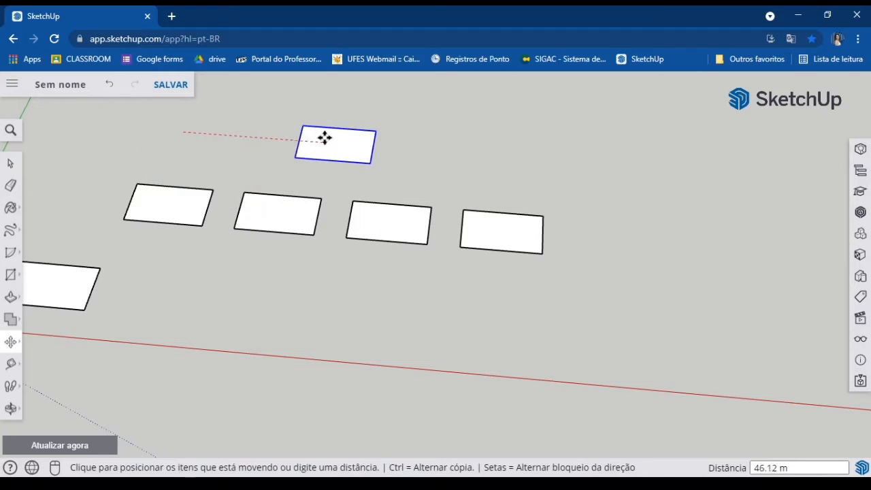
{"action": "key", "text": "ctrl"}
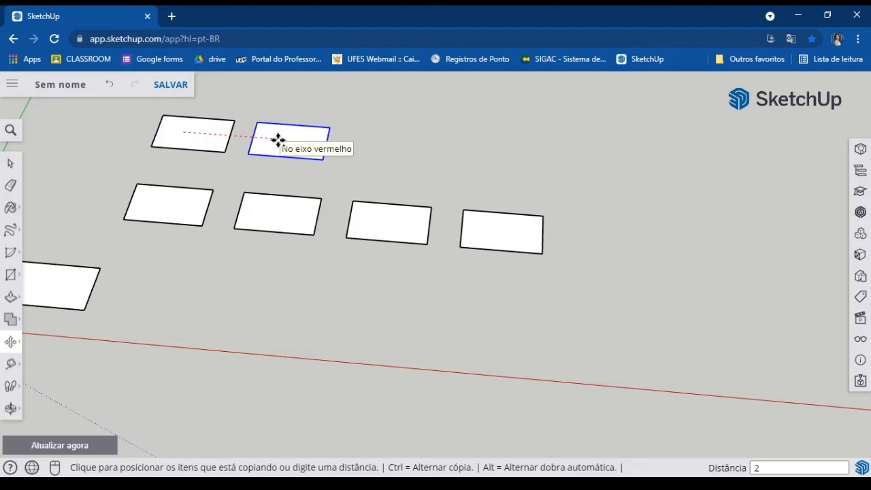
{"action": "key", "text": "Return"}
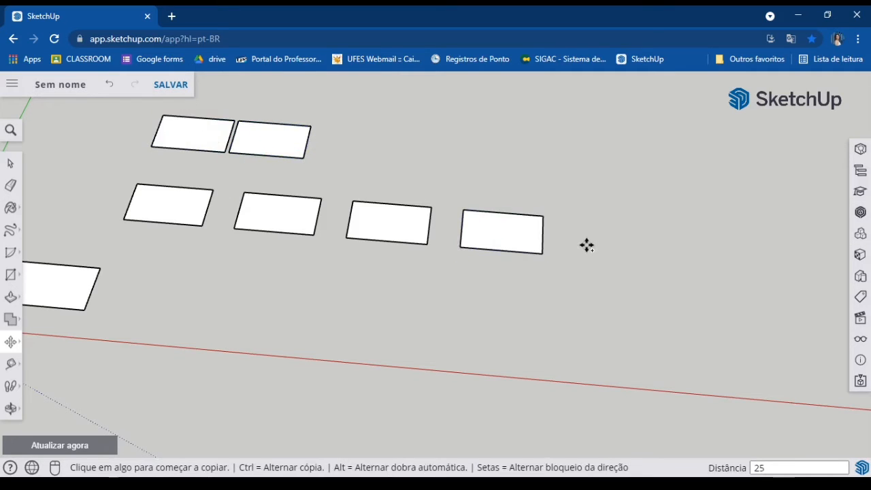
{"action": "type", "text": "*4"}
{"action": "key", "text": "Return"}
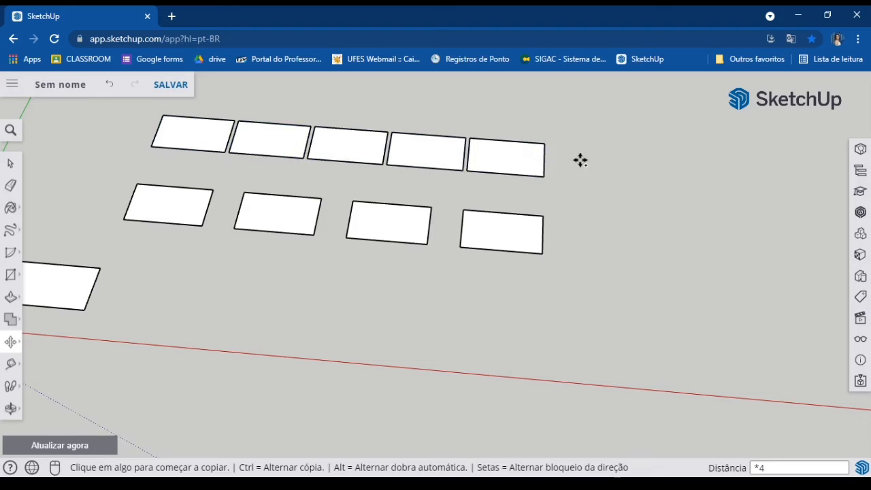
Step: Turn the first rectangle group of the four-rectangle row into a component with the definition name "retangul"
{"action": "middle_click_drag", "start_coordinate": [526, 268], "coordinate": [204, 197]}
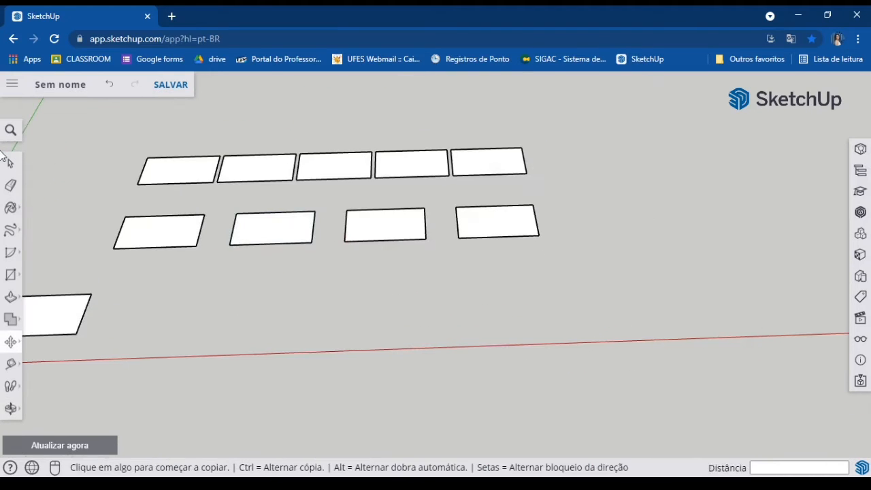
{"action": "left_click", "coordinate": [9, 166]}
{"action": "left_click", "coordinate": [160, 230]}
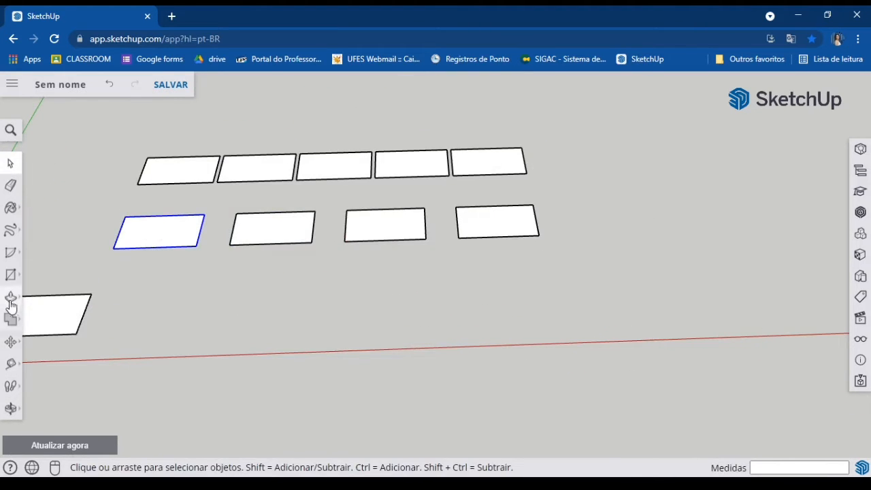
{"action": "right_click", "coordinate": [209, 240]}
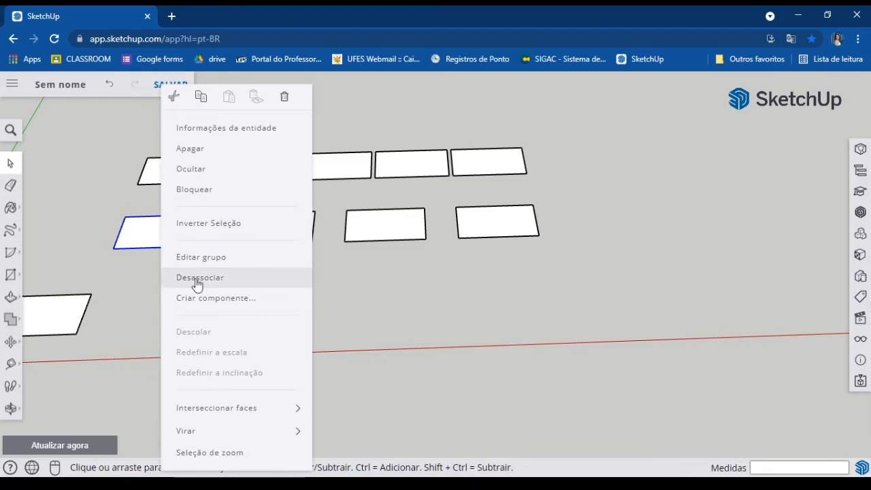
{"action": "left_click", "coordinate": [145, 282]}
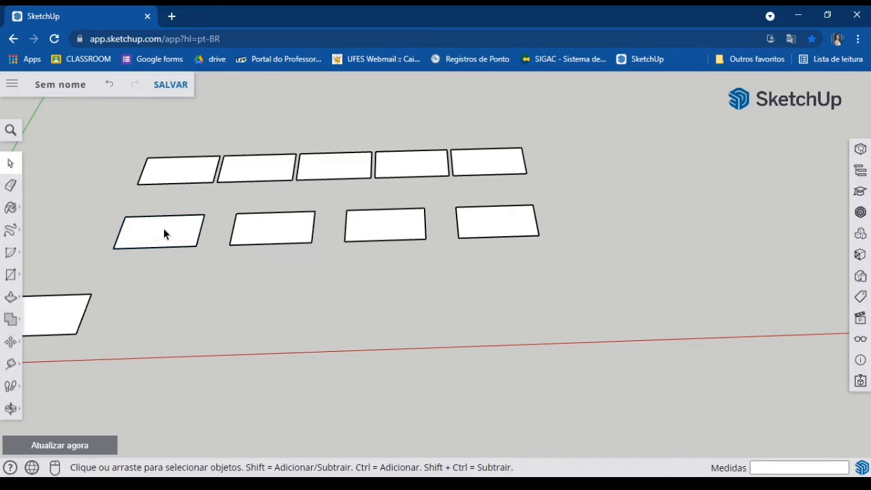
{"action": "right_click", "coordinate": [144, 239]}
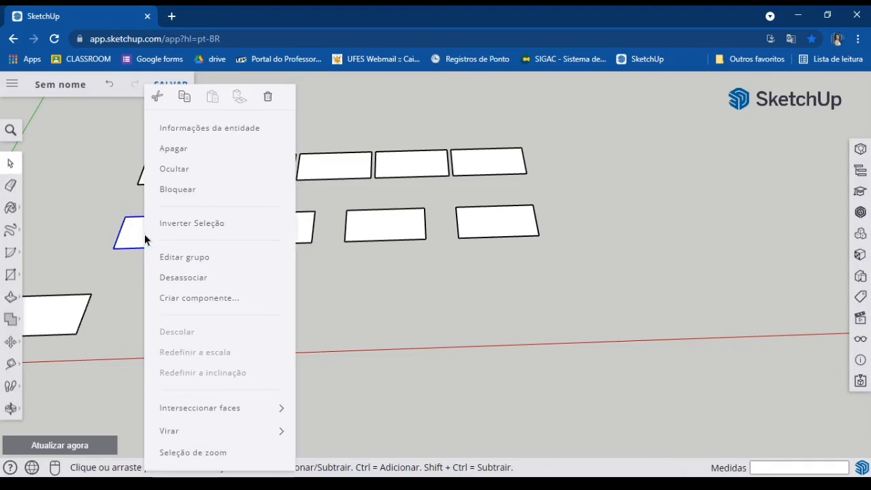
{"action": "left_click", "coordinate": [199, 298]}
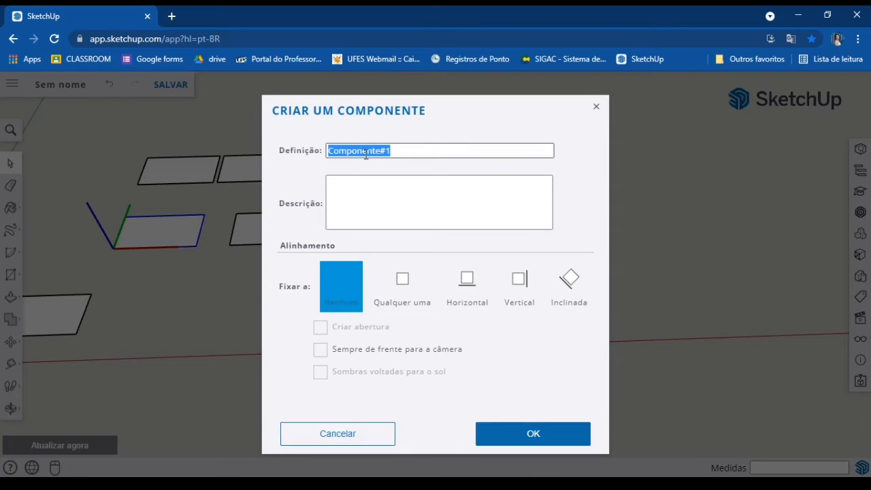
{"action": "type", "text": "qu"}
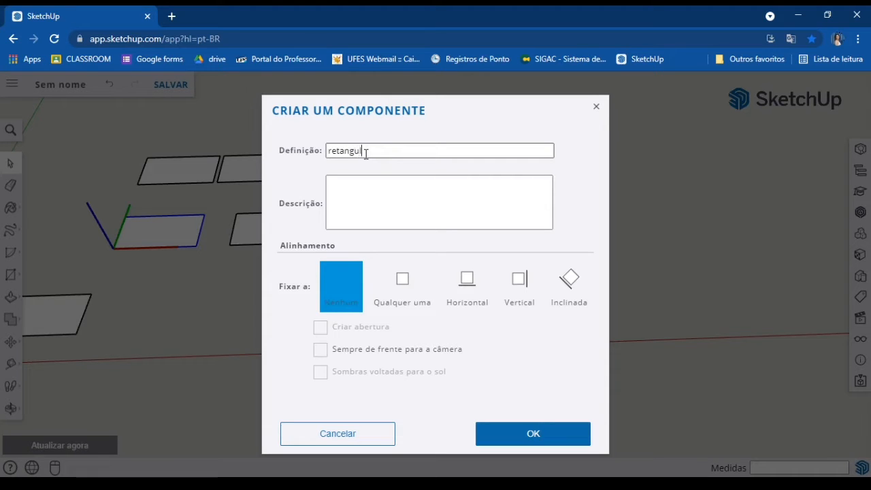
{"action": "left_click", "coordinate": [544, 434]}
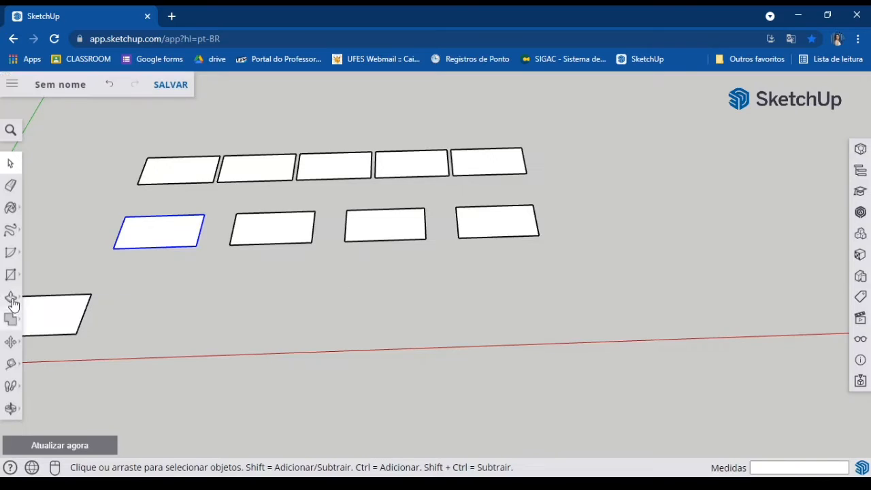
Step: Copy the rectangle component about 22 m along the green axis toward the red axis line
{"action": "key", "text": "m"}
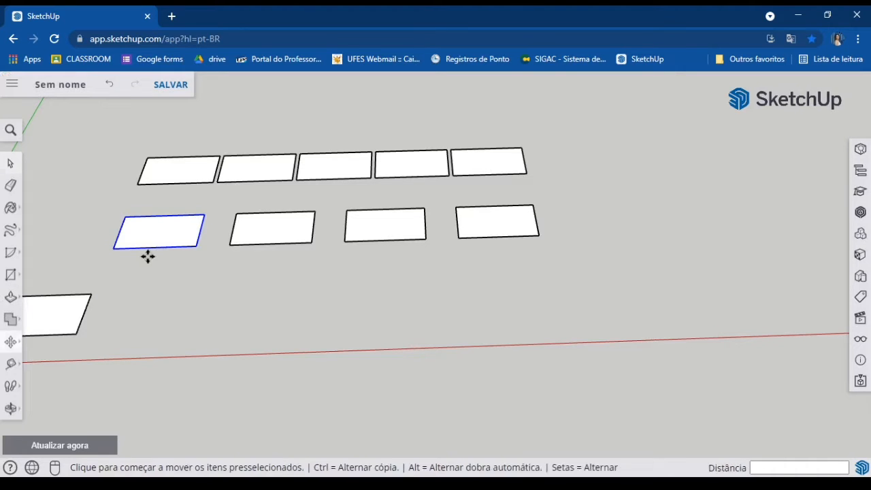
{"action": "key", "text": "ctrl"}
{"action": "left_click", "coordinate": [162, 231]}
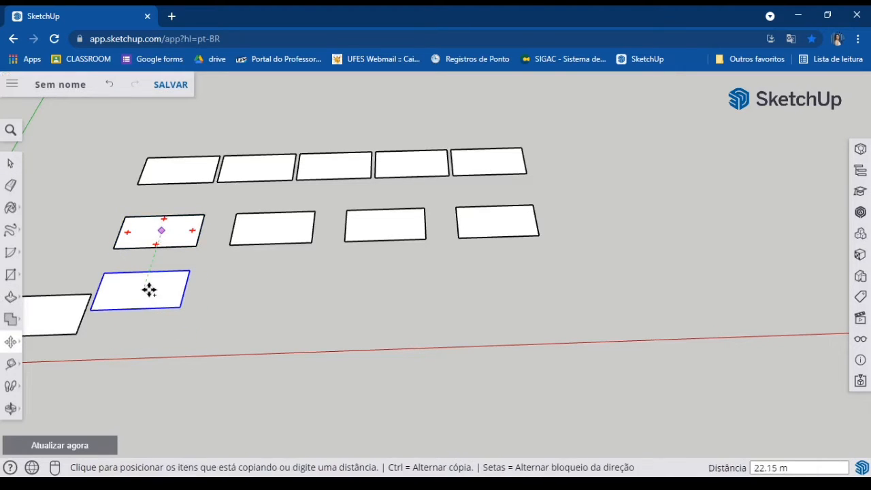
{"action": "left_click", "coordinate": [147, 290]}
Step: Copy the new component about 27 m along the red axis and repeat the copy four times with *4
{"action": "key", "text": "ctrl"}
{"action": "left_click", "coordinate": [147, 288]}
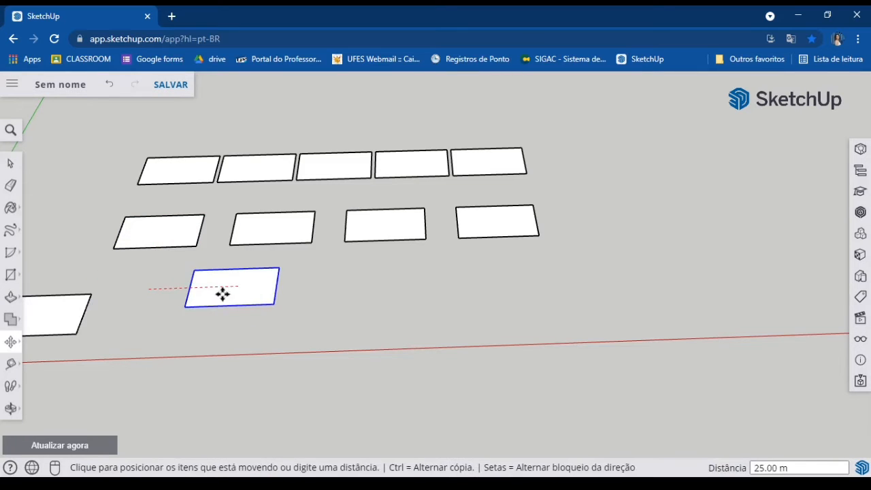
{"action": "key", "text": "ctrl"}
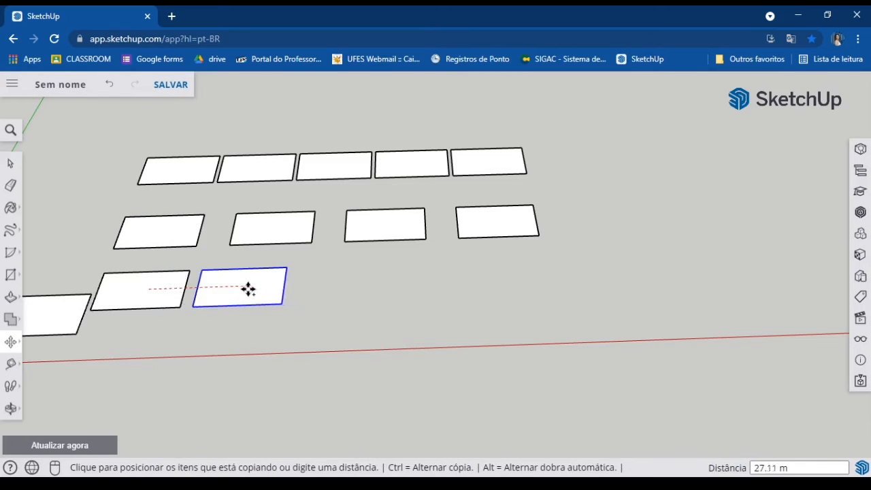
{"action": "left_click", "coordinate": [248, 289]}
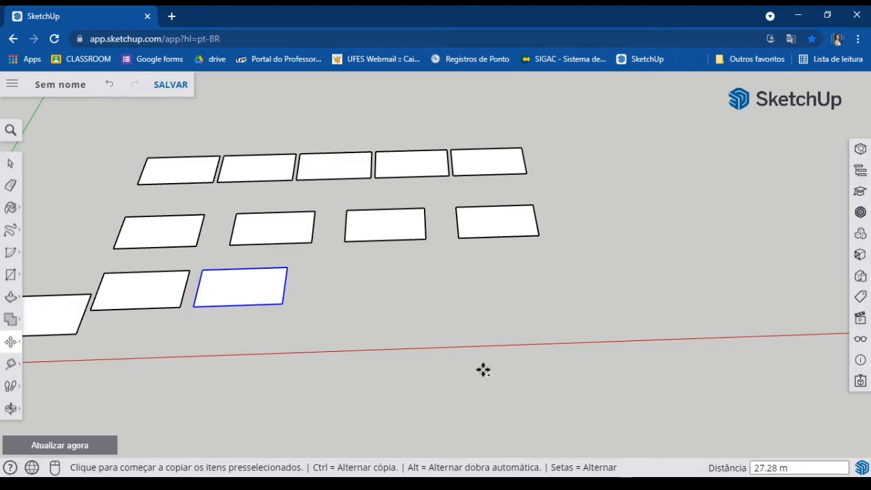
{"action": "type", "text": "*4"}
{"action": "key", "text": "Return"}
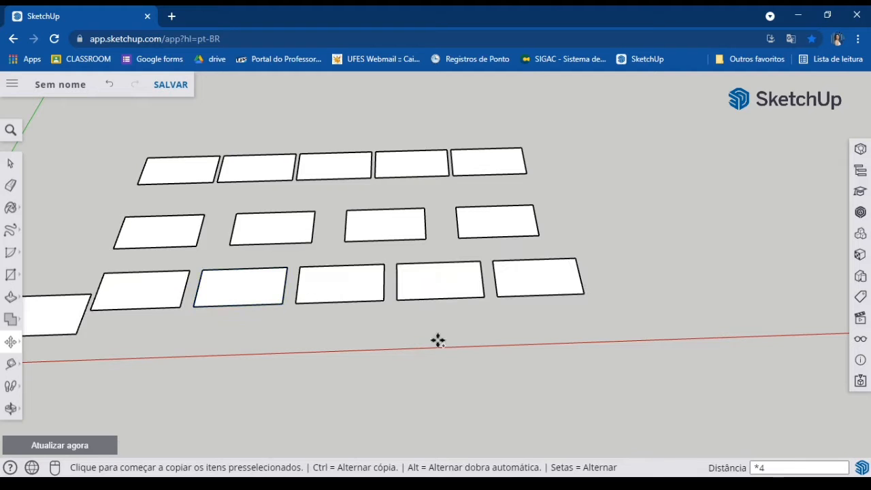
Step: Edit the first component of the new row, pulling its face up about 33 m with Push/Pull and its front face outward
{"action": "left_click", "coordinate": [10, 164]}
{"action": "double_click", "coordinate": [148, 284]}
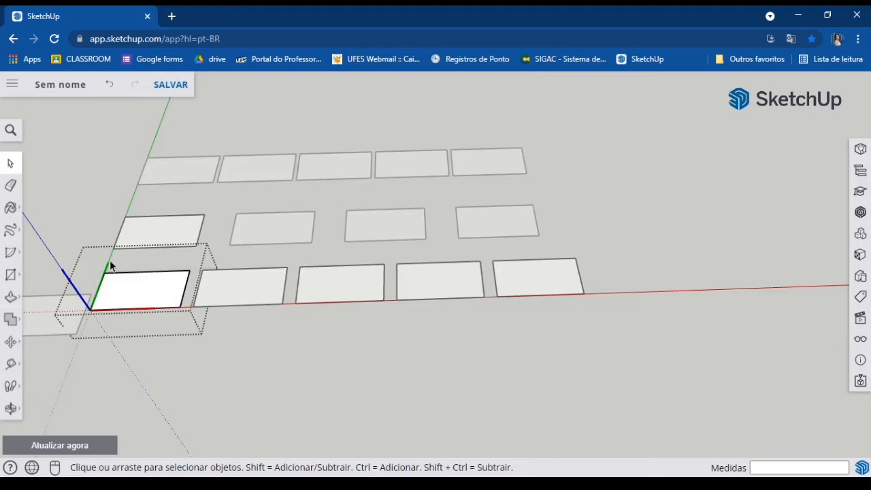
{"action": "left_click", "coordinate": [37, 300]}
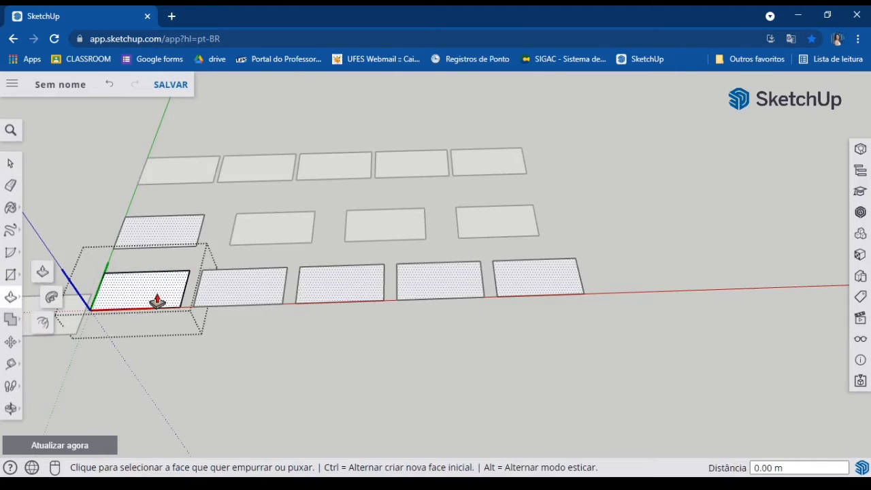
{"action": "left_click", "coordinate": [156, 296]}
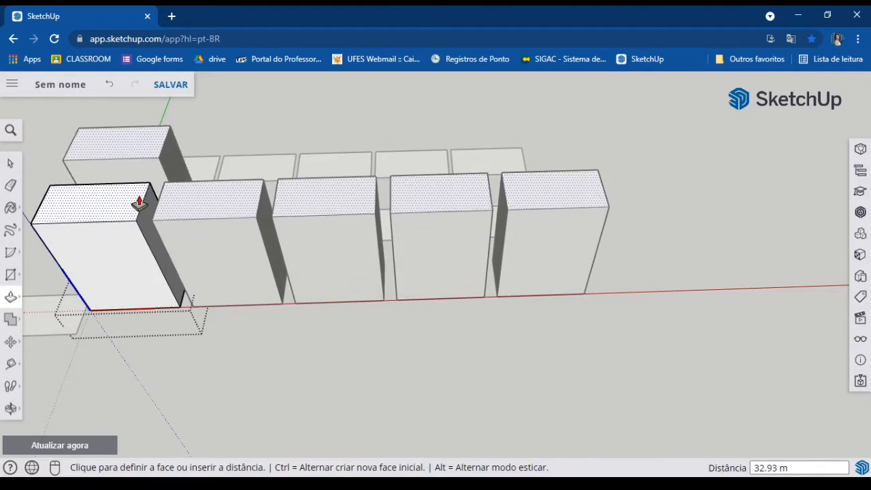
{"action": "left_click", "coordinate": [136, 198]}
{"action": "left_click", "coordinate": [74, 310]}
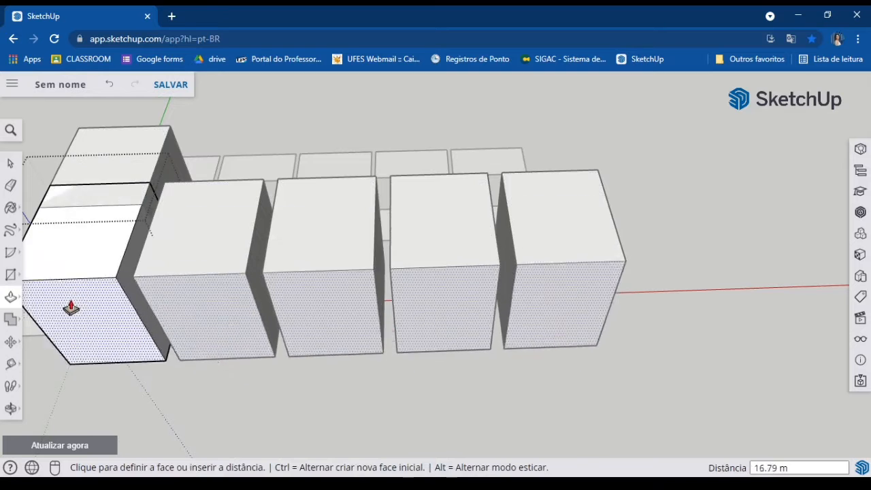
{"action": "left_click", "coordinate": [77, 257]}
Step: Undo the component's extrusions and the row of component copies
{"action": "key", "text": "ctrl+z"}
{"action": "key", "text": "ctrl+z"}
{"action": "key", "text": "ctrl+z"}
{"action": "key", "text": "ctrl+z"}
{"action": "key", "text": "ctrl+z"}
{"action": "key", "text": "ctrl+z"}
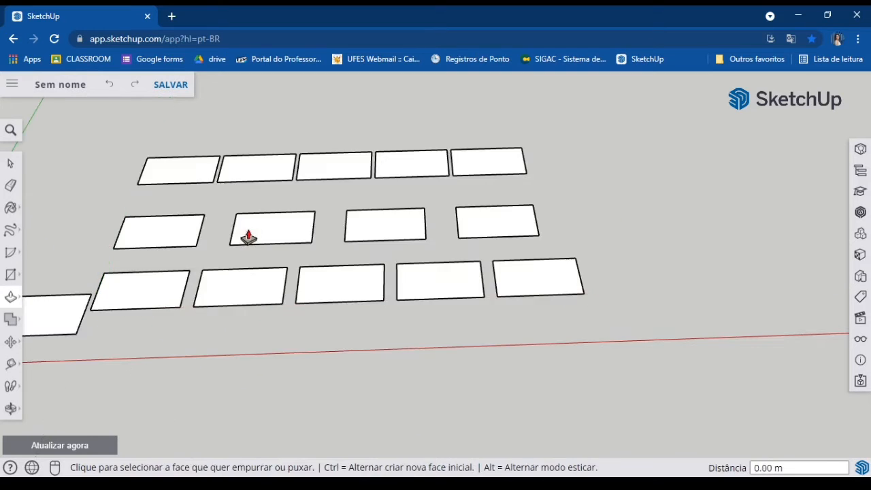
Step: Select both rows of copied rectangles and delete them, keeping only the single rectangle near the origin
{"action": "left_click", "coordinate": [11, 165]}
{"action": "scroll", "coordinate": [374, 301], "scroll_direction": "down", "scroll_amount": 2}
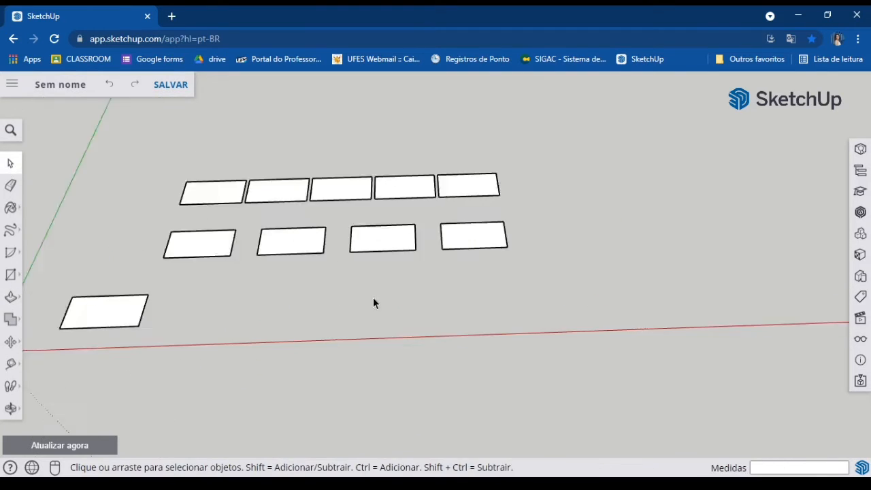
{"action": "middle_click_drag", "start_coordinate": [375, 301], "coordinate": [621, 313]}
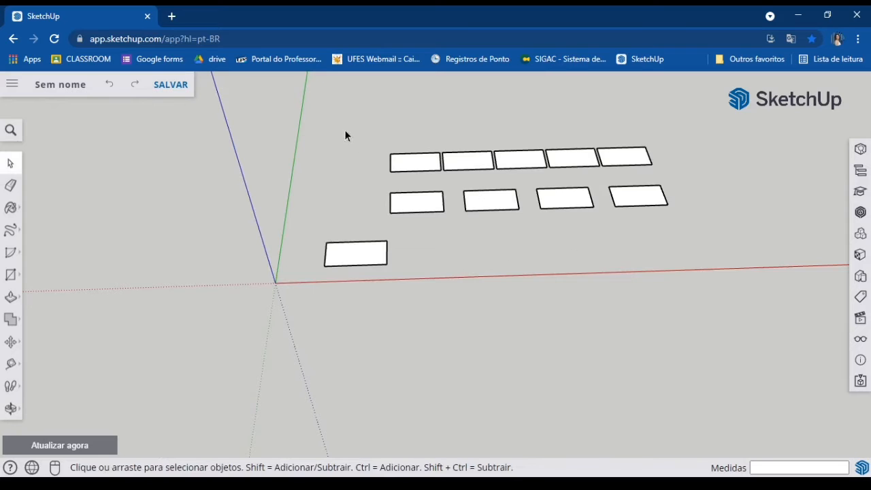
{"action": "left_click_drag", "start_coordinate": [339, 99], "coordinate": [792, 230]}
{"action": "key", "text": "Delete"}
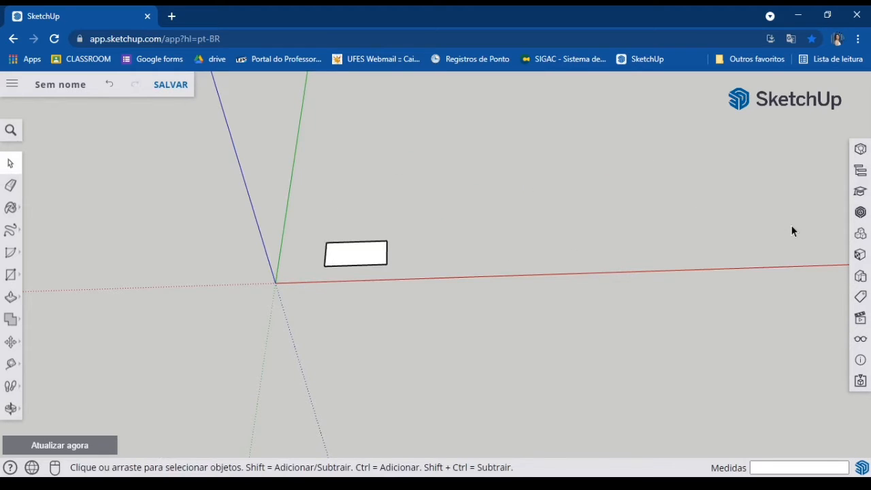
Step: Rotate the remaining rectangle 90° about its rear corner farthest from the green axis, taking the reference direction along the red axis
{"action": "left_click", "coordinate": [11, 342]}
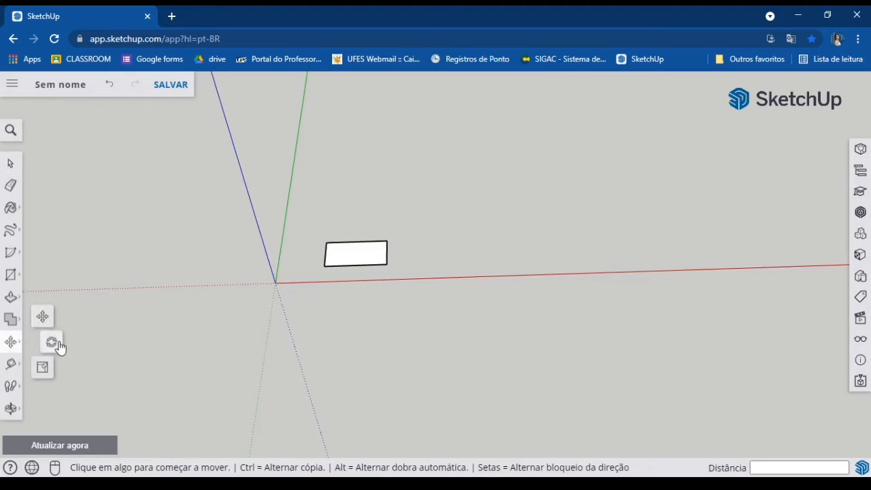
{"action": "left_click", "coordinate": [11, 161]}
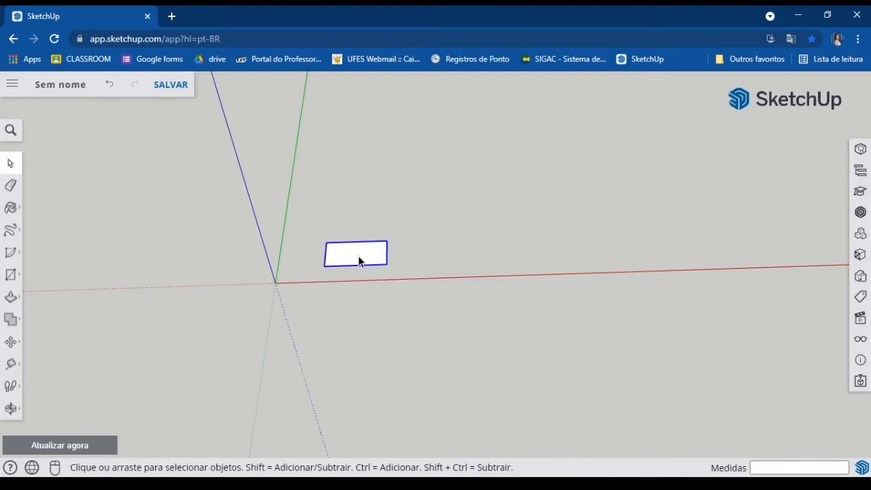
{"action": "left_click", "coordinate": [11, 342]}
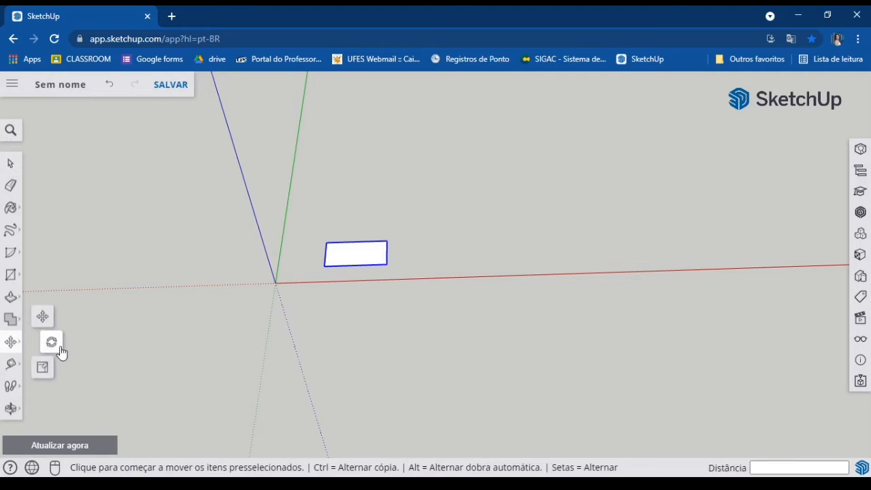
{"action": "left_click", "coordinate": [51, 342]}
{"action": "scroll", "coordinate": [402, 229], "scroll_direction": "up", "scroll_amount": 3}
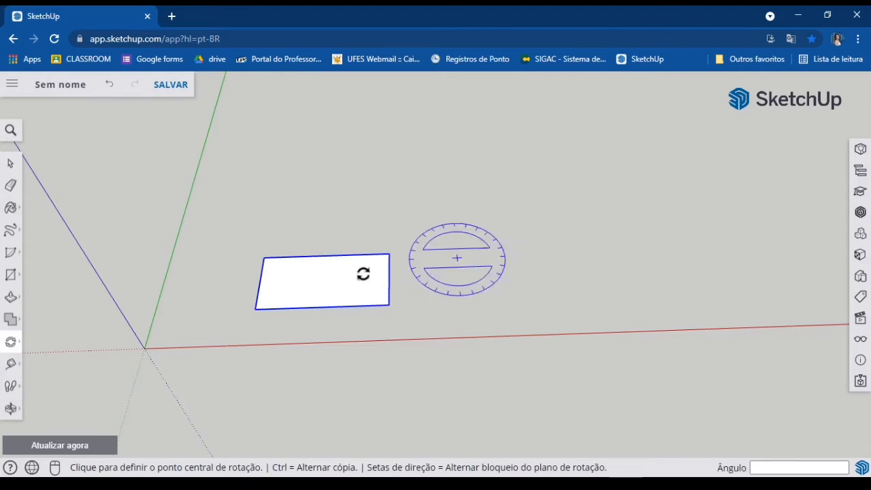
{"action": "left_click", "coordinate": [391, 254]}
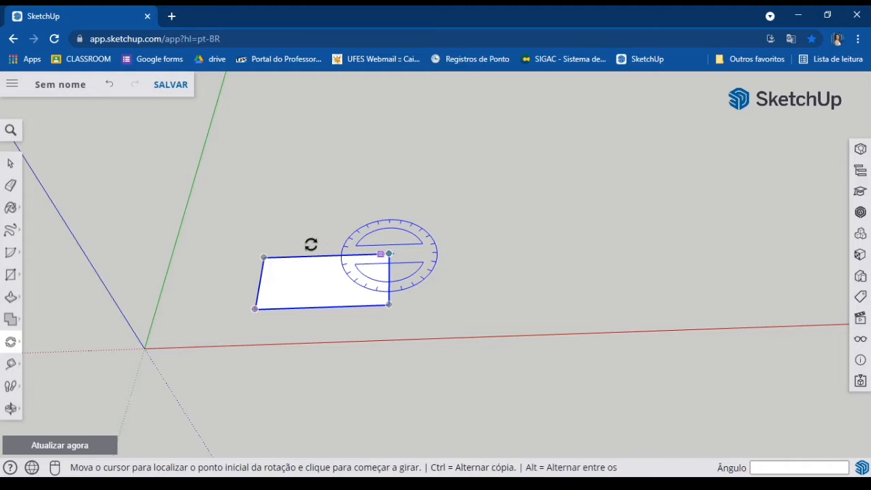
{"action": "left_click", "coordinate": [199, 264]}
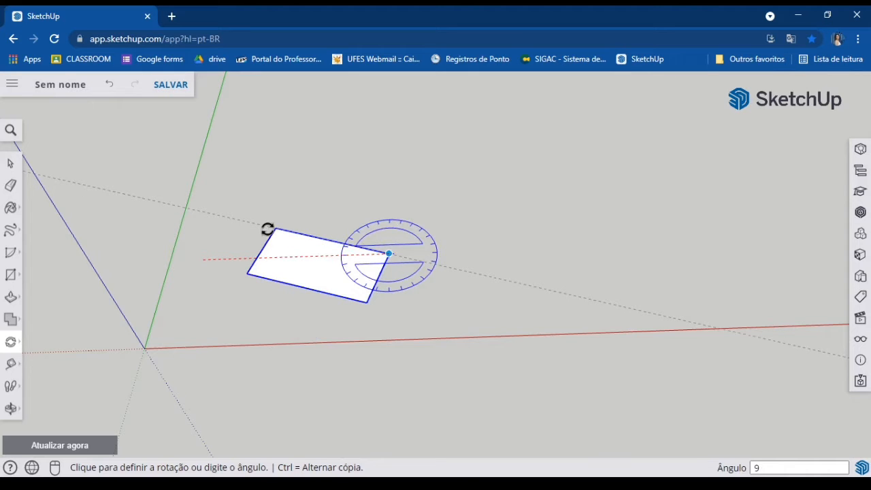
{"action": "left_click", "coordinate": [267, 230]}
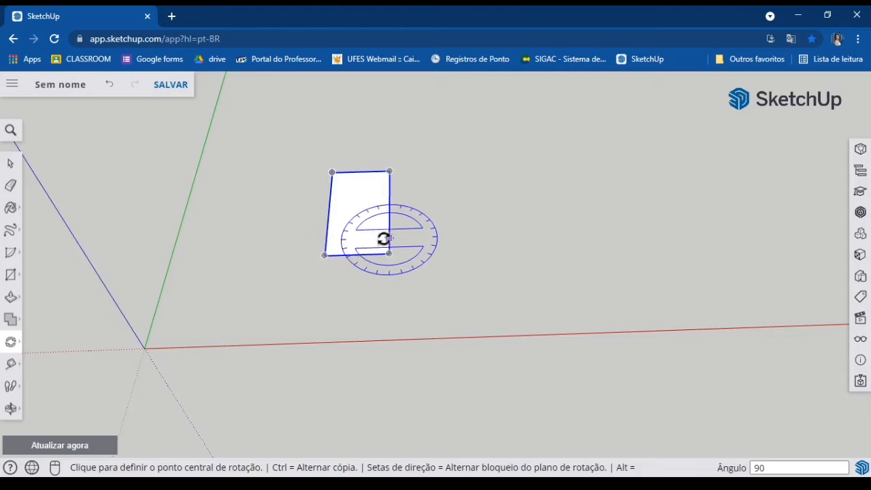
Step: Make 10 rotated copies of the rectangle at 30° intervals about its front corner farthest from the green axis, and undo them
{"action": "left_click", "coordinate": [391, 254]}
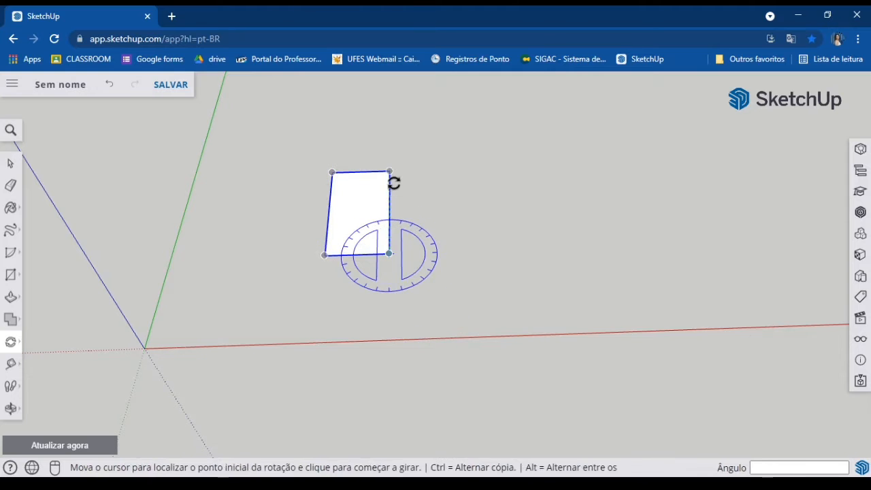
{"action": "left_click", "coordinate": [392, 137]}
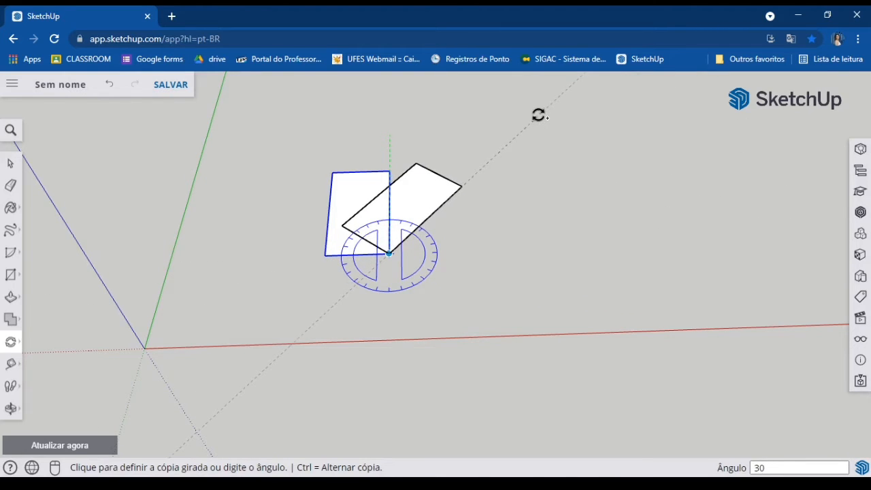
{"action": "key", "text": "Return"}
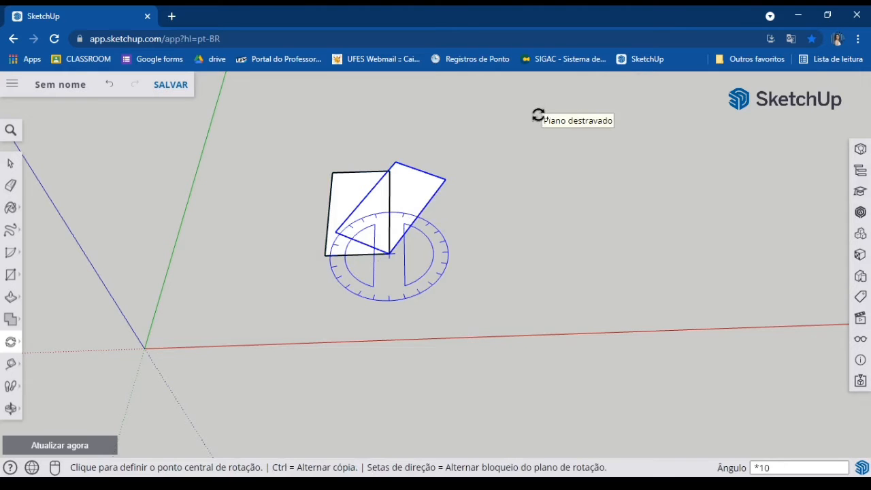
{"action": "key", "text": "Return"}
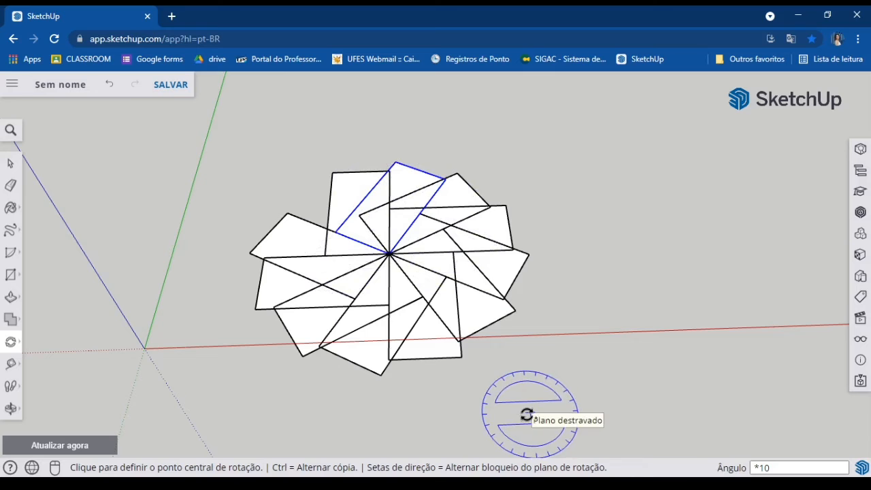
{"action": "key", "text": "ctrl+z"}
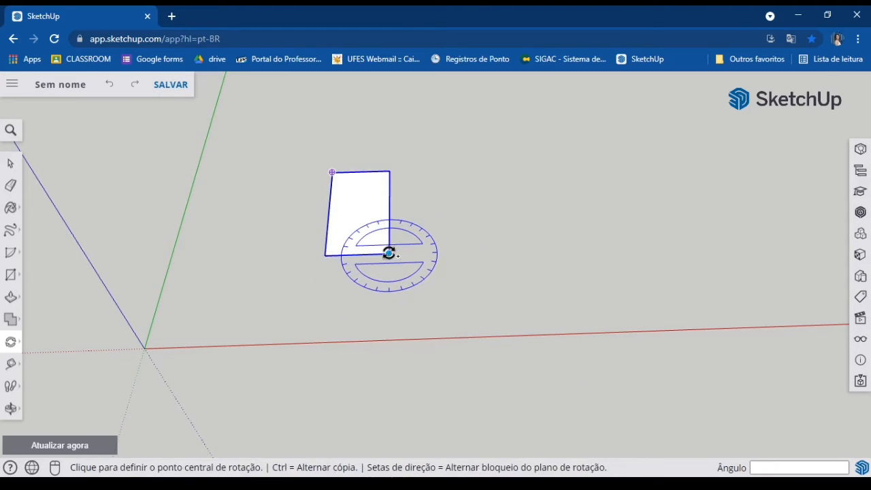
Step: Copy the rectangle by rotating it 180° about the same front corner, with the rotation divided into 2 equal intervals
{"action": "left_click", "coordinate": [388, 253]}
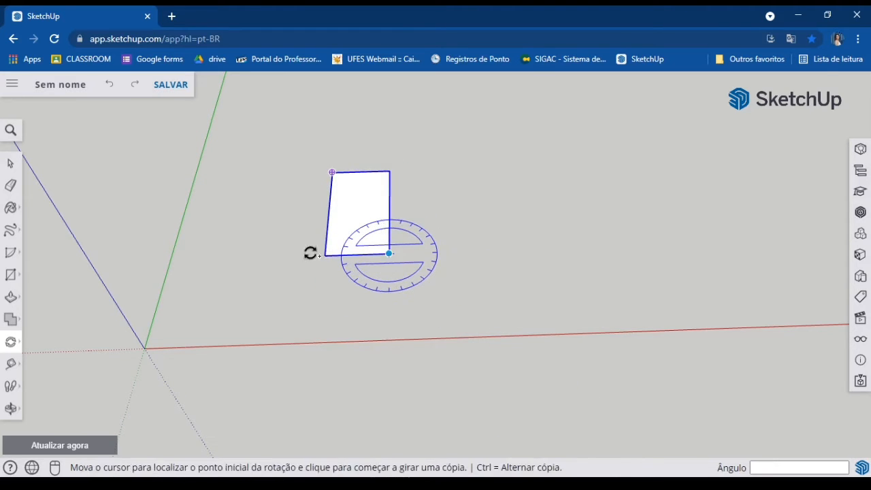
{"action": "left_click", "coordinate": [394, 134]}
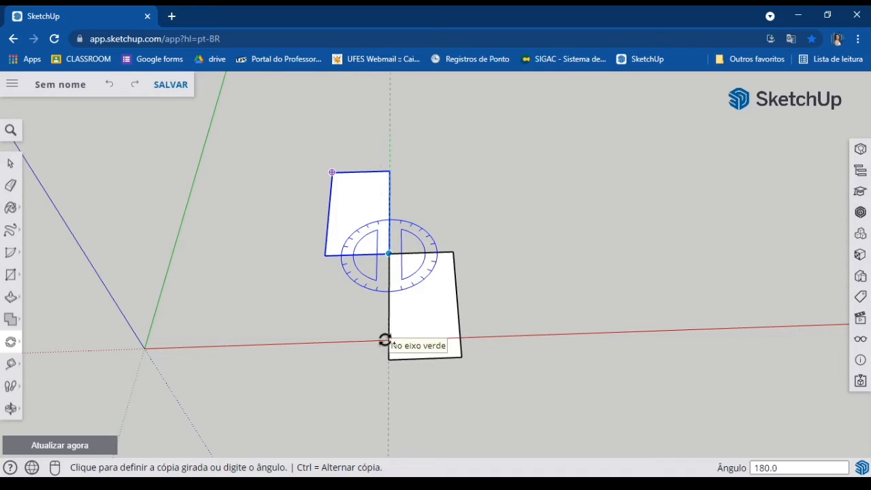
{"action": "left_click", "coordinate": [384, 340]}
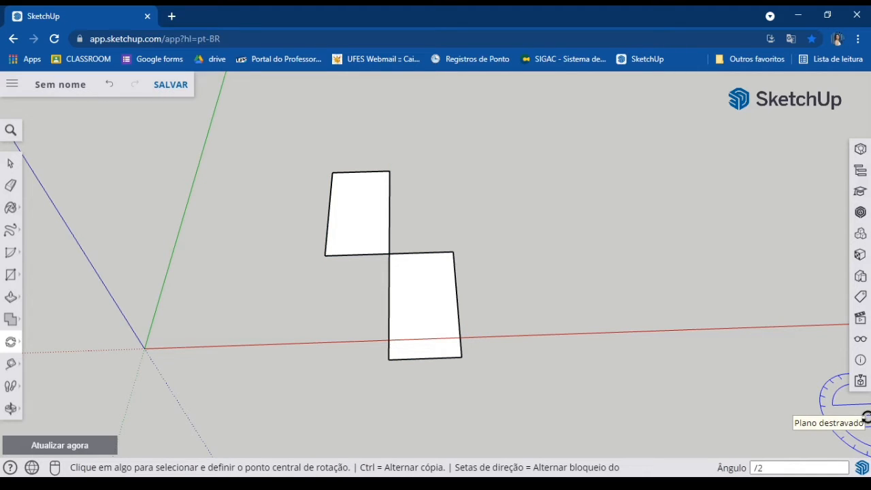
{"action": "key", "text": "ctrl+z"}
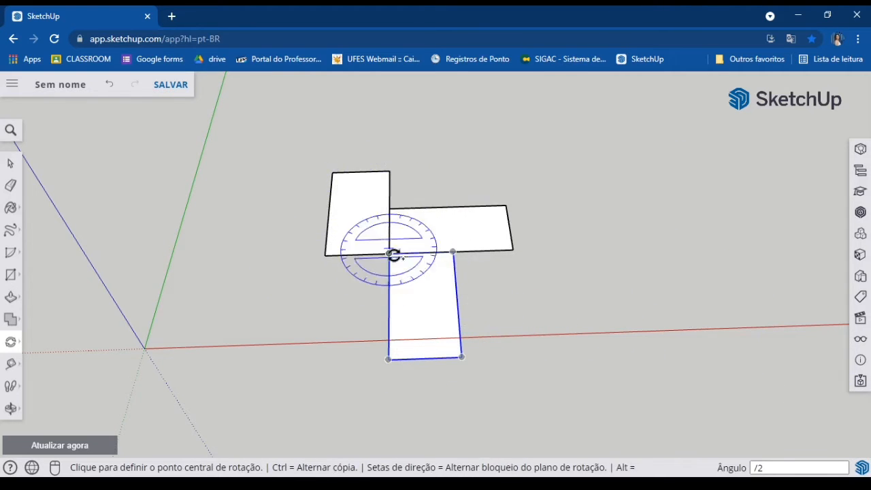
Step: Delete the two rotated copies, keeping only the original rectangle
{"action": "left_click", "coordinate": [10, 165]}
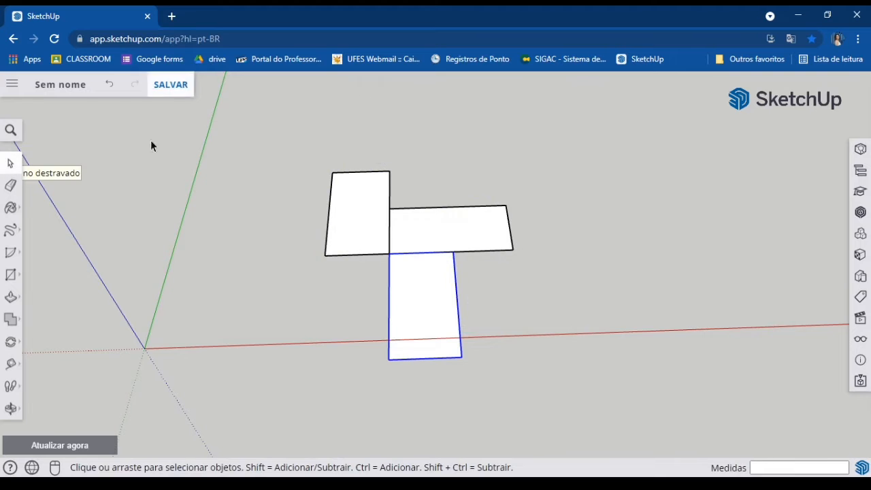
{"action": "key", "text": "Delete"}
{"action": "left_click", "coordinate": [433, 308]}
{"action": "key", "text": "Delete"}
Step: Move the rectangle by its front corner nearest the green axis onto the origin
{"action": "middle_click_drag", "start_coordinate": [499, 302], "coordinate": [679, 268]}
{"action": "middle_click_drag", "start_coordinate": [429, 253], "coordinate": [462, 294]}
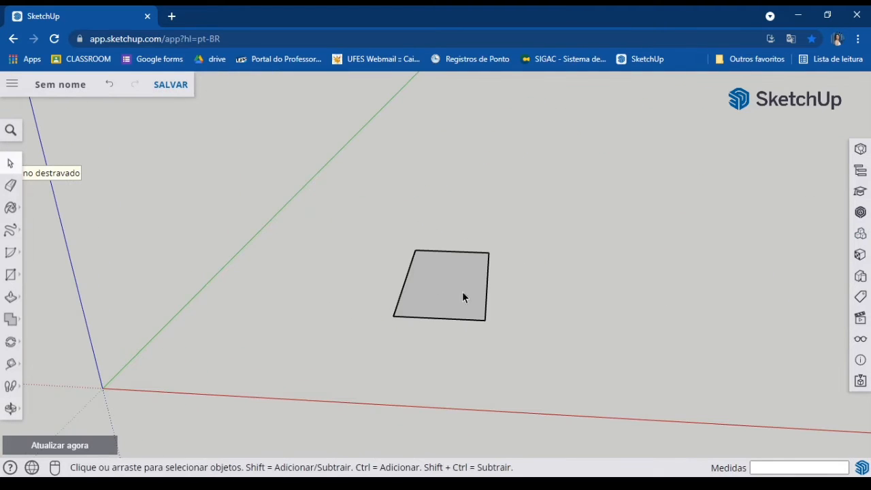
{"action": "left_click", "coordinate": [11, 344]}
{"action": "middle_click_drag", "start_coordinate": [97, 388], "coordinate": [297, 311]}
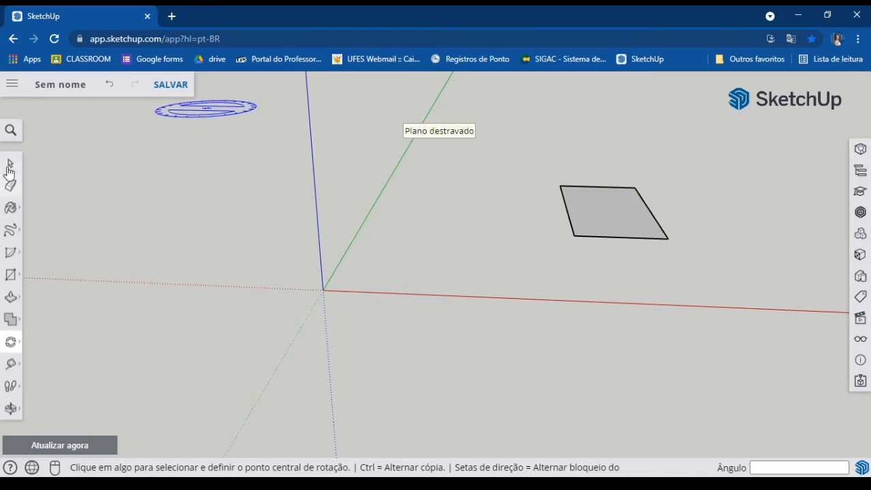
{"action": "key", "text": "space"}
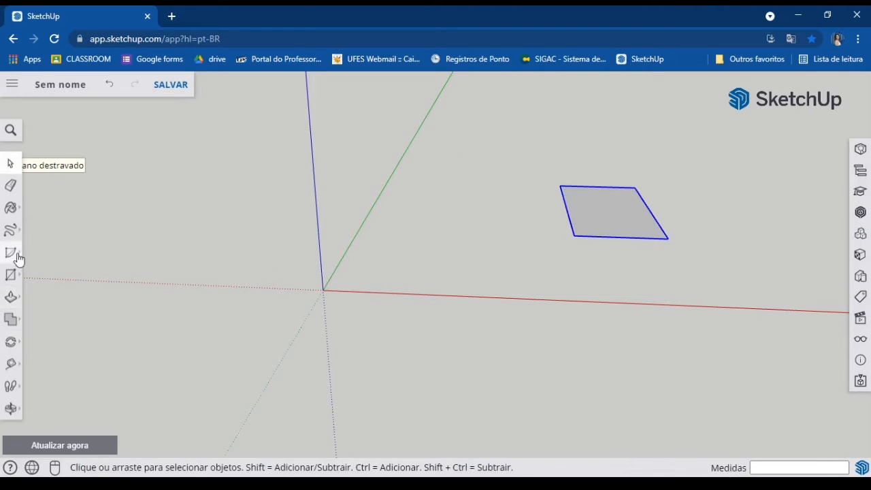
{"action": "key", "text": "m"}
{"action": "left_click", "coordinate": [570, 234]}
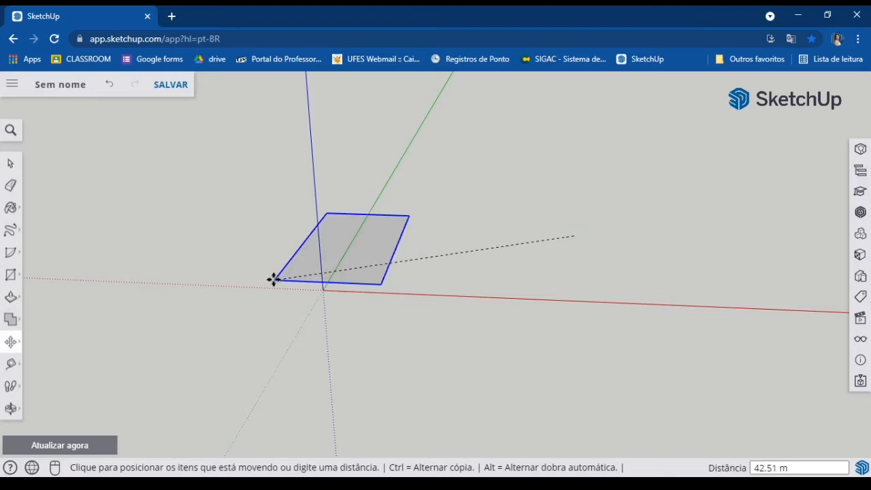
{"action": "left_click", "coordinate": [323, 290]}
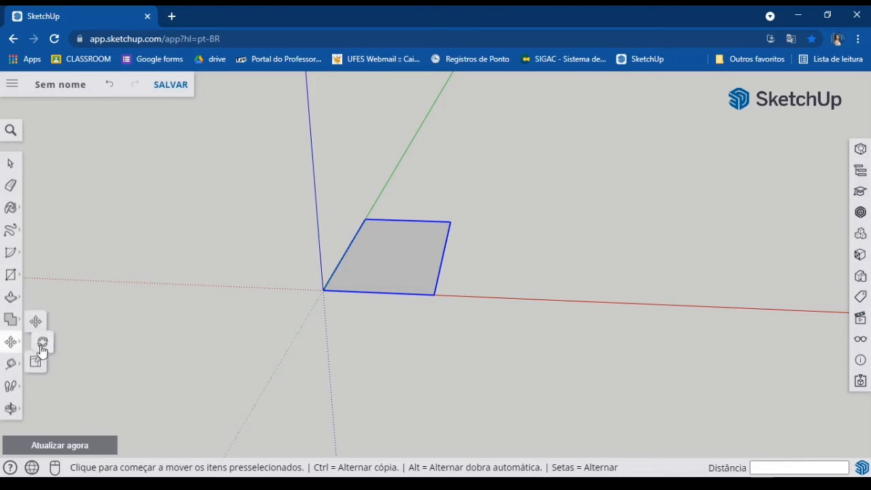
{"action": "left_click", "coordinate": [323, 290]}
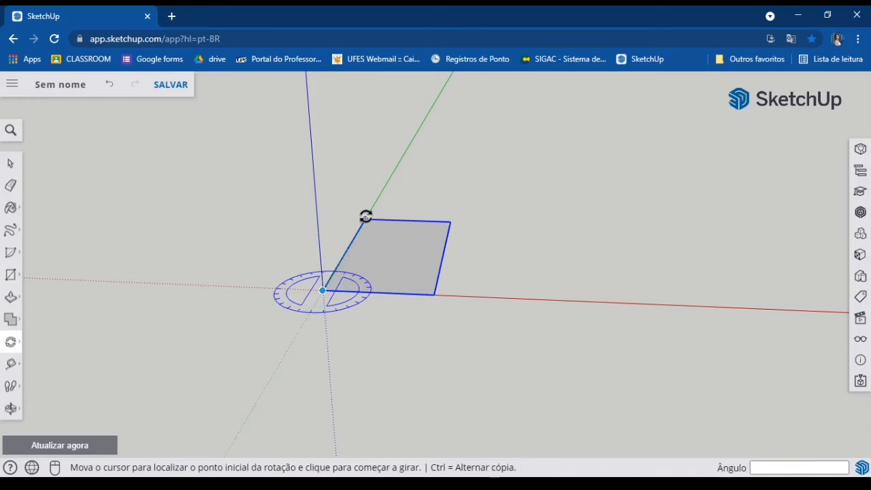
{"action": "left_click", "coordinate": [365, 217]}
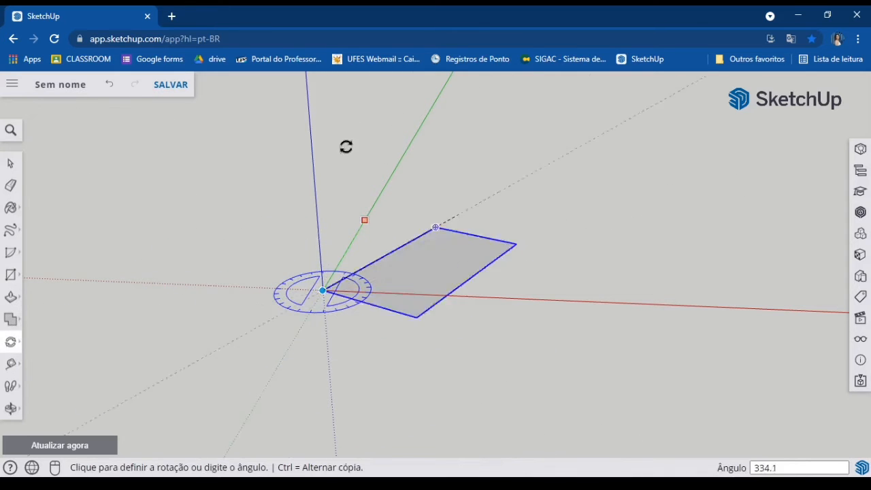
{"action": "key", "text": "Escape"}
Step: Try to rotate the rectangle around the green axis at the origin, taking the reference along the red axis, and undo the rotation
{"action": "middle_click_drag", "start_coordinate": [268, 259], "coordinate": [122, 179]}
{"action": "scroll", "coordinate": [324, 225], "scroll_direction": "up", "scroll_amount": 3}
{"action": "middle_click_drag", "start_coordinate": [362, 239], "coordinate": [367, 291]}
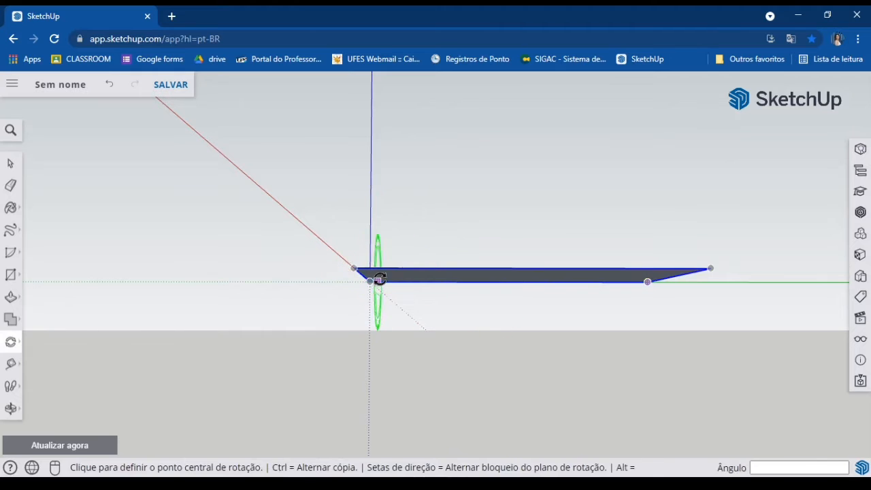
{"action": "middle_click_drag", "start_coordinate": [343, 284], "coordinate": [793, 361]}
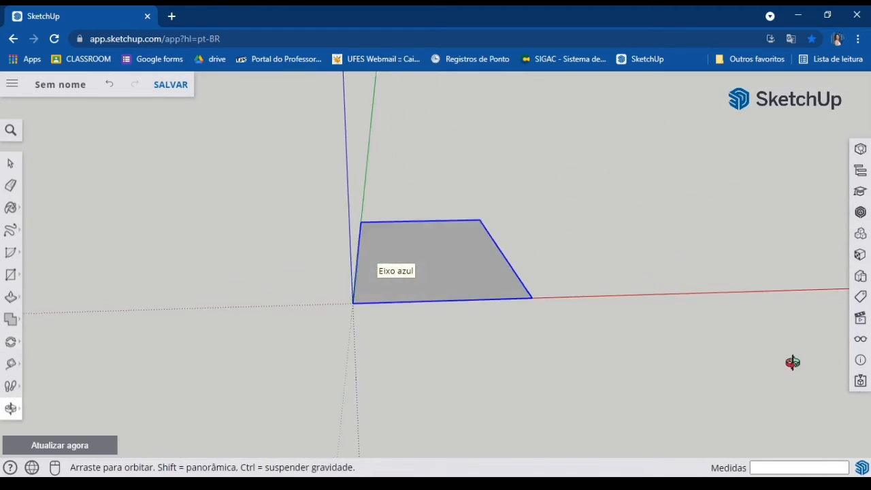
{"action": "left_click", "coordinate": [347, 298]}
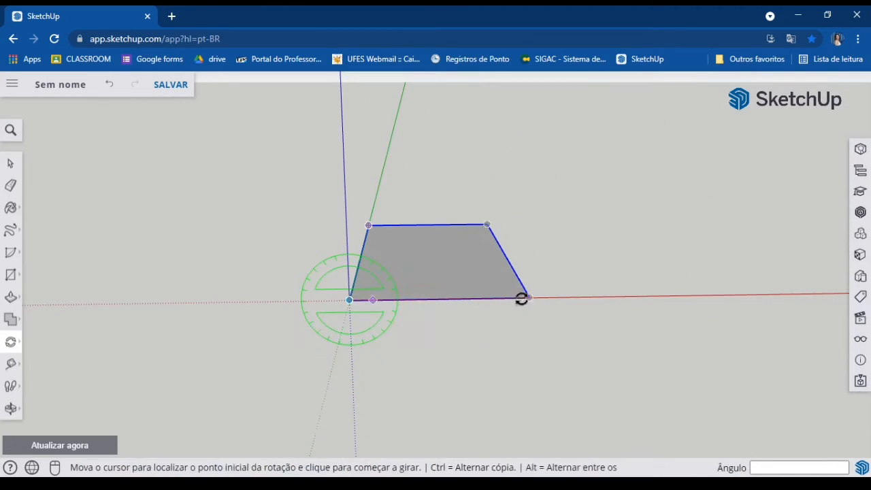
{"action": "left_click", "coordinate": [538, 297]}
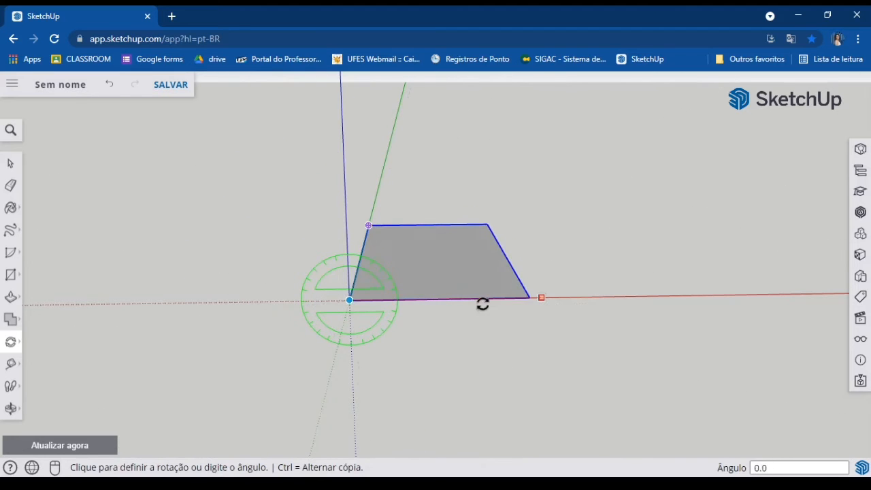
{"action": "left_click", "coordinate": [416, 307]}
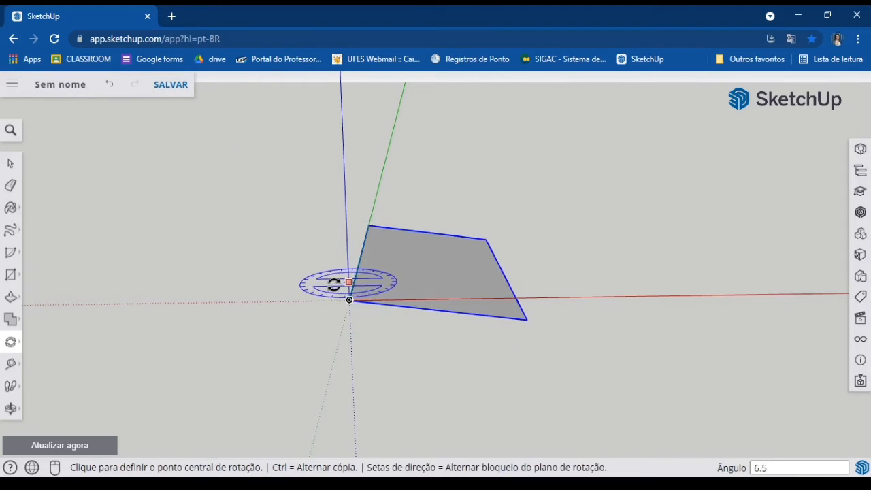
{"action": "key", "text": "ctrl+z"}
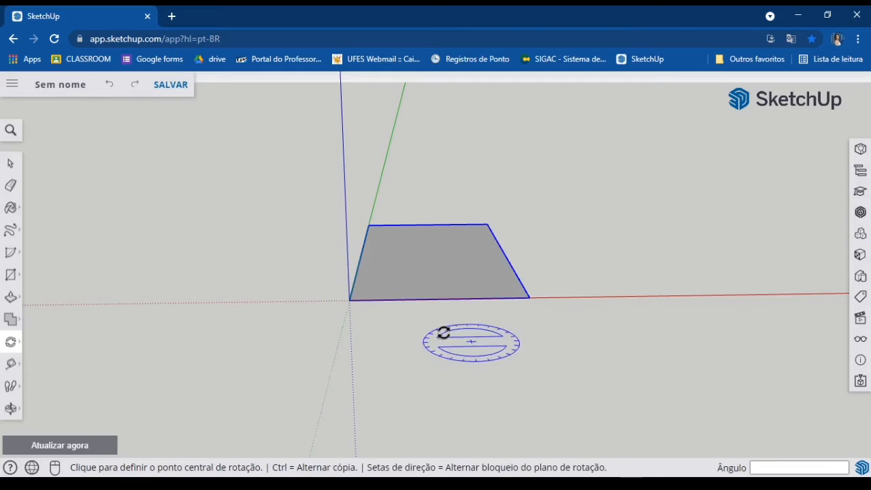
Step: Rotate the rectangle upright about the origin with the rotation plane locked to the green axis, aligning its red-axis edge with the blue axis
{"action": "key", "text": "Right"}
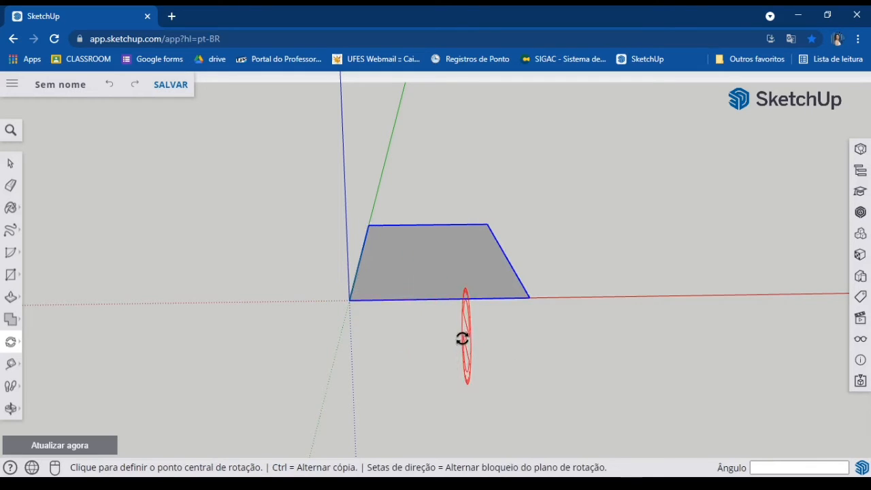
{"action": "key", "text": "Up"}
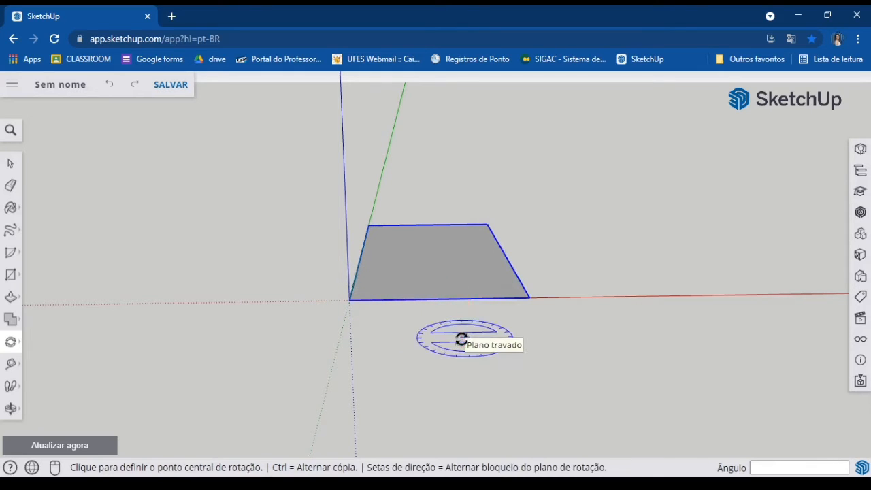
{"action": "key", "text": "Left"}
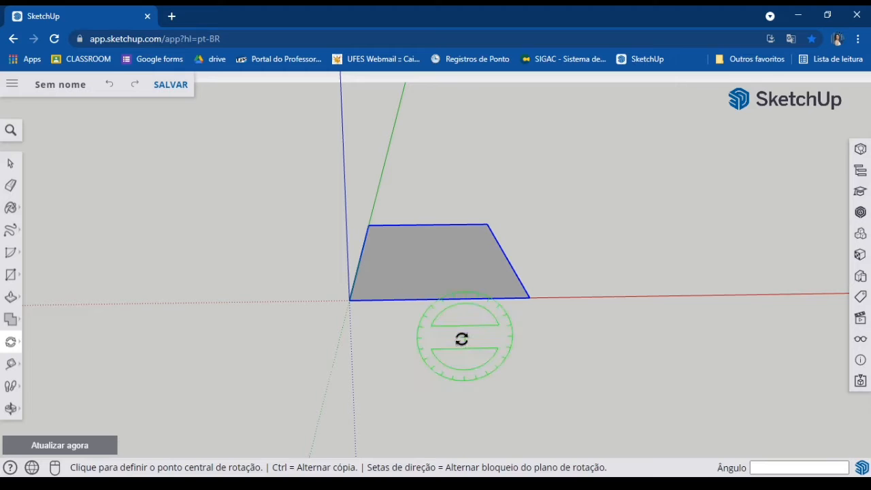
{"action": "left_click", "coordinate": [349, 300]}
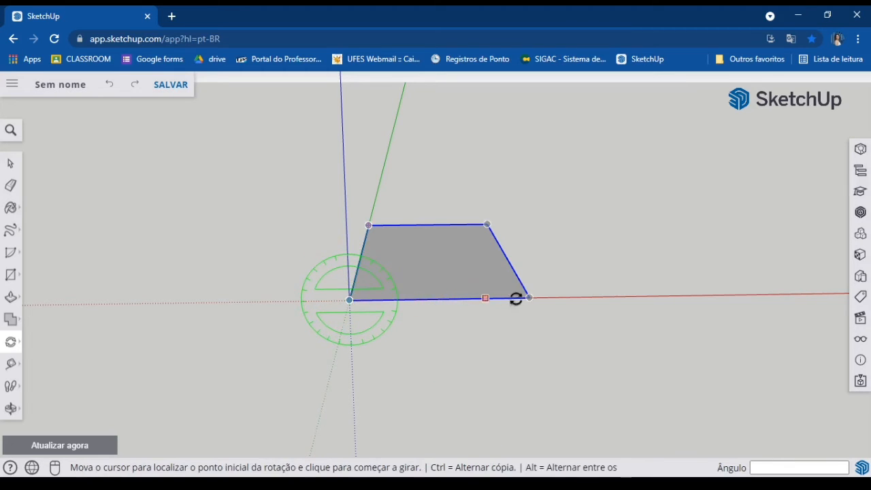
{"action": "left_click", "coordinate": [769, 294]}
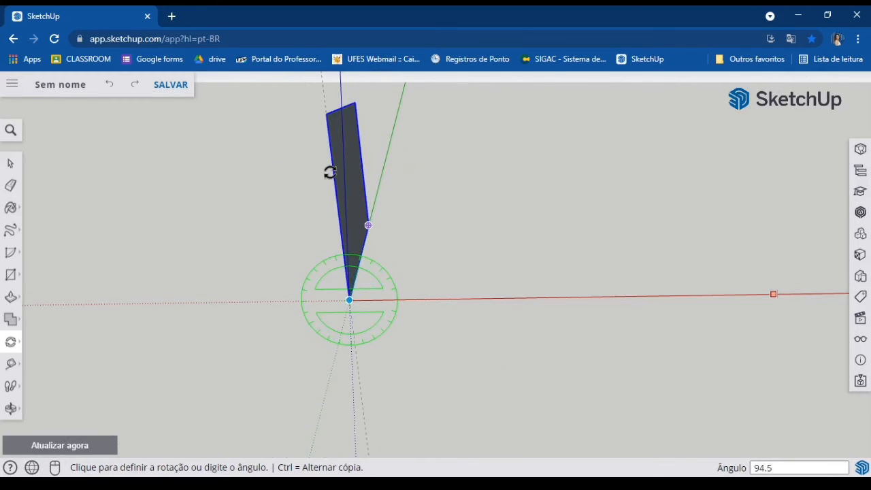
{"action": "left_click", "coordinate": [330, 173]}
Step: Rotate the upright rectangle 90° about the origin with the plane locked to the red axis, taking the reference along the green axis
{"action": "middle_click_drag", "start_coordinate": [525, 266], "coordinate": [279, 287]}
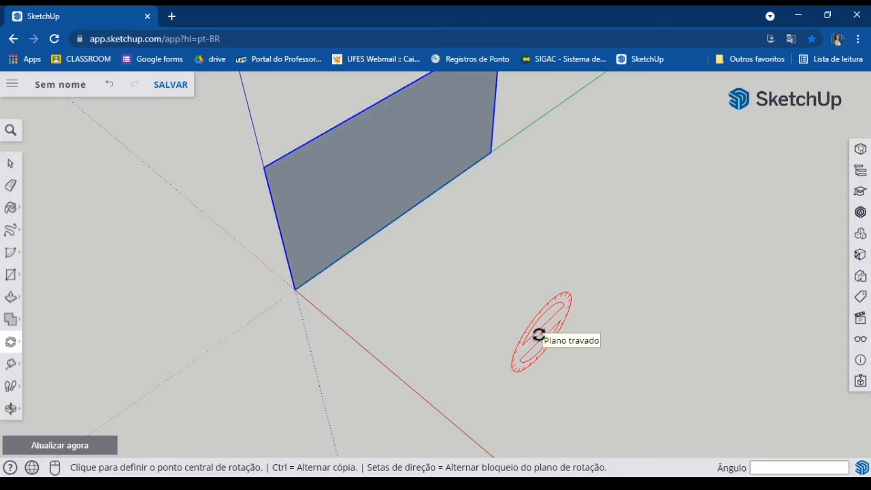
{"action": "left_click", "coordinate": [295, 290]}
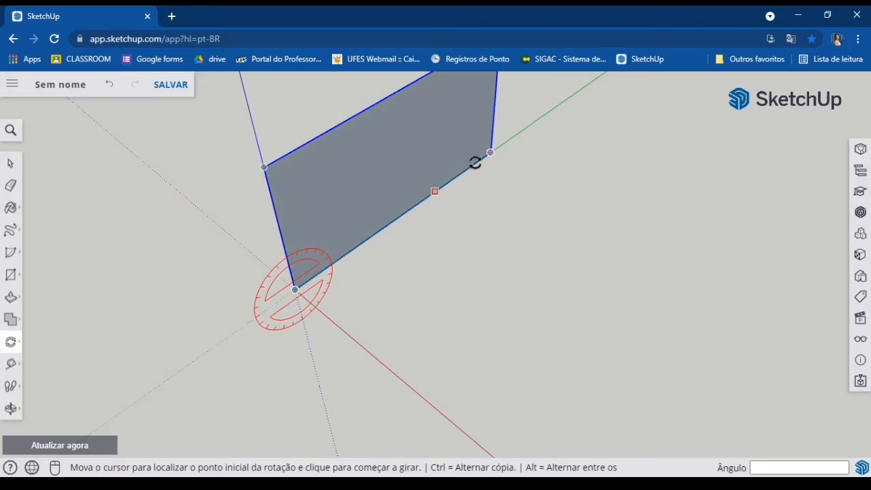
{"action": "left_click", "coordinate": [489, 154]}
{"action": "middle_click_drag", "start_coordinate": [464, 210], "coordinate": [227, 22]}
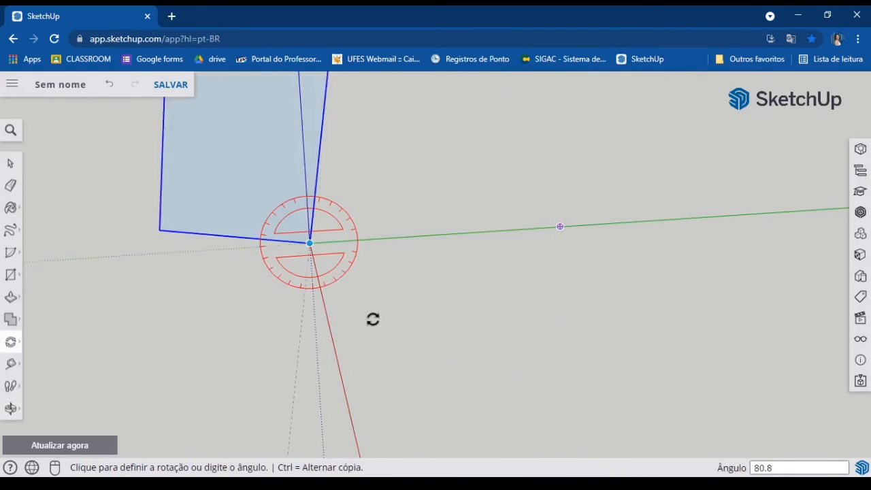
{"action": "middle_click_drag", "start_coordinate": [374, 319], "coordinate": [422, 152]}
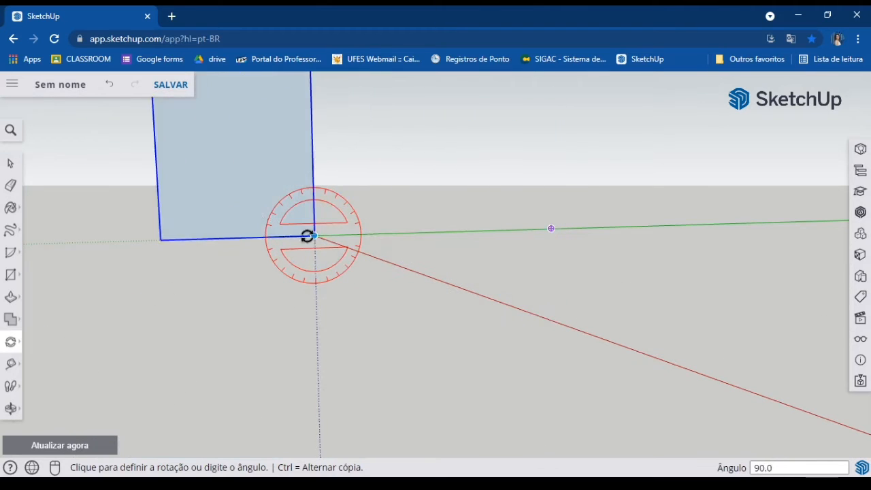
{"action": "left_click", "coordinate": [305, 121]}
{"action": "middle_click_drag", "start_coordinate": [282, 213], "coordinate": [311, 343]}
{"action": "scroll", "coordinate": [309, 342], "scroll_direction": "down", "scroll_amount": 3}
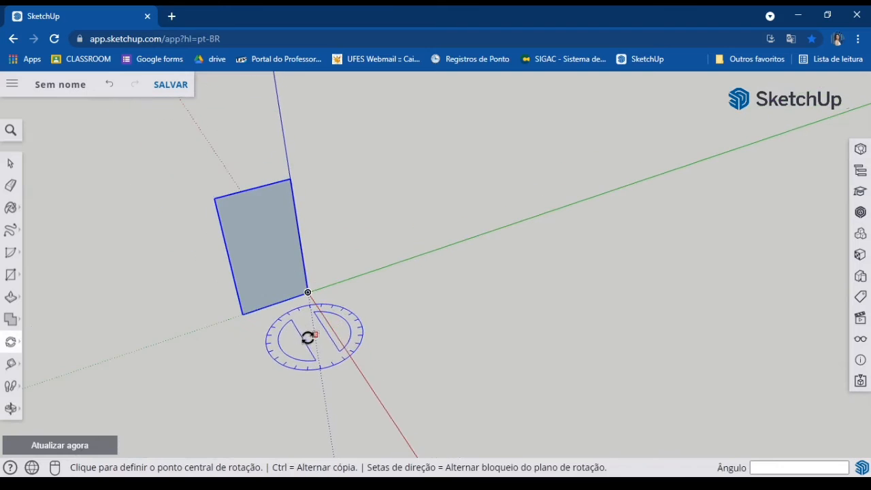
Step: Rotate the upright rectangle about its upper corner on the blue axis, in the blue-axis plane, using its upper edge as reference
{"action": "middle_click_drag", "start_coordinate": [249, 249], "coordinate": [538, 372]}
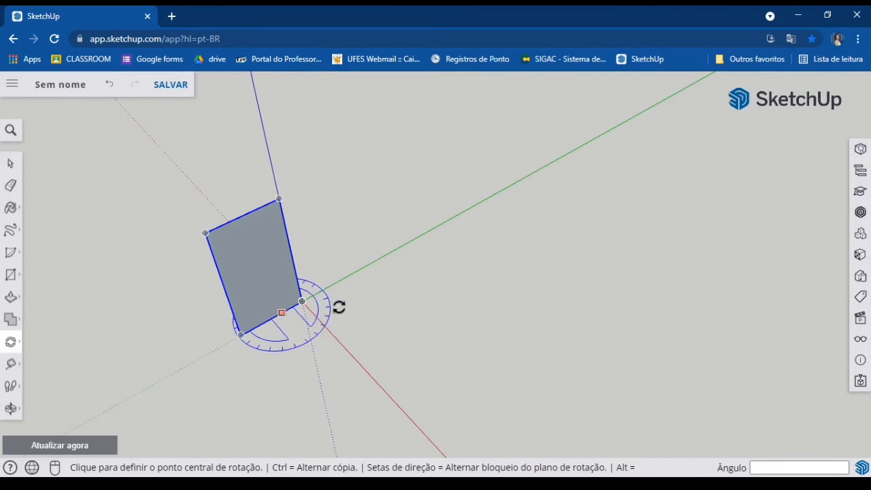
{"action": "left_click", "coordinate": [10, 162]}
{"action": "middle_click_drag", "start_coordinate": [230, 241], "coordinate": [245, 31]}
{"action": "middle_click_drag", "start_coordinate": [224, 282], "coordinate": [204, 324]}
{"action": "left_click", "coordinate": [12, 345]}
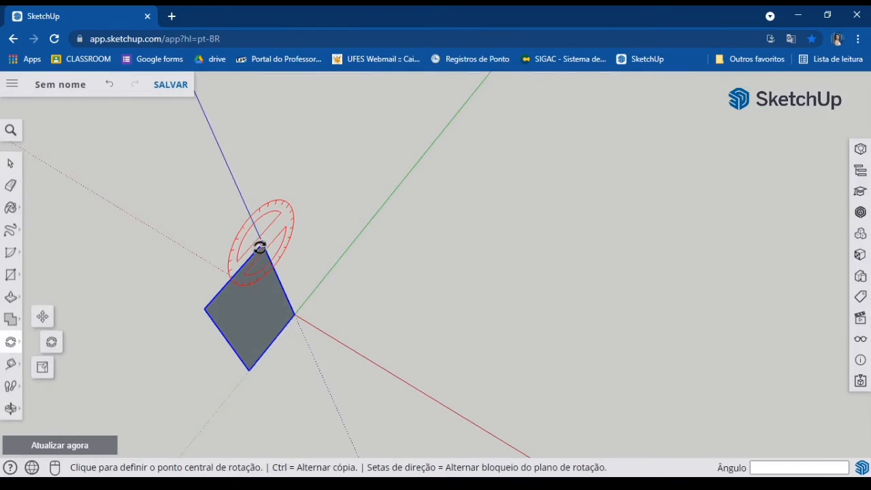
{"action": "left_click", "coordinate": [262, 243]}
{"action": "left_click", "coordinate": [208, 303]}
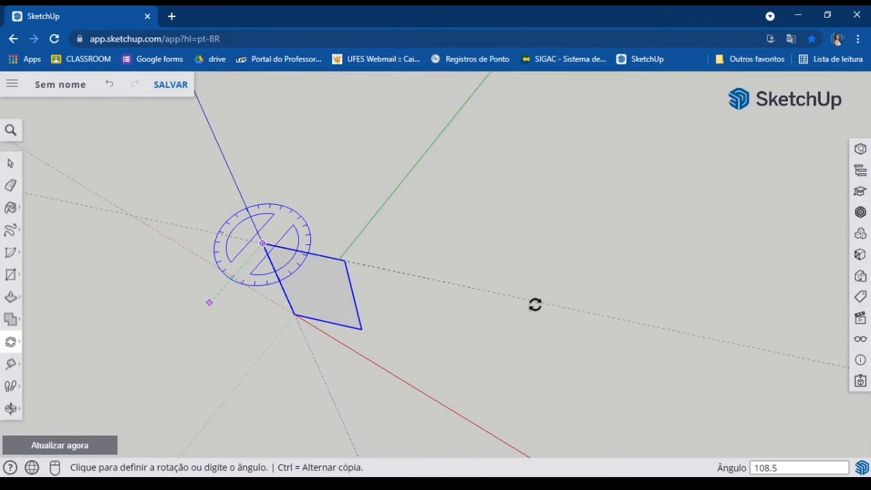
{"action": "left_click", "coordinate": [484, 188]}
Step: Try to rotate the rectangle within its own plane about a point on its face, taking the reference at its upper edge
{"action": "middle_click_drag", "start_coordinate": [346, 273], "coordinate": [301, 187]}
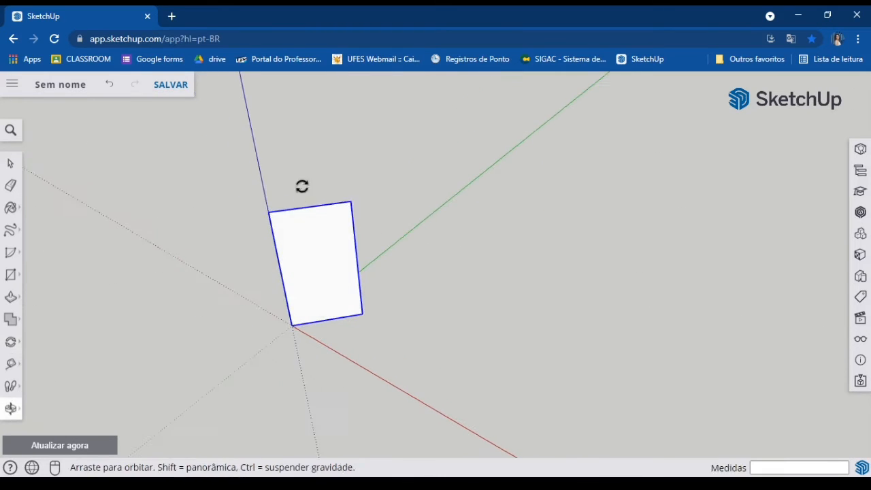
{"action": "middle_click_drag", "start_coordinate": [402, 276], "coordinate": [305, 265]}
{"action": "middle_click_drag", "start_coordinate": [302, 225], "coordinate": [612, 340]}
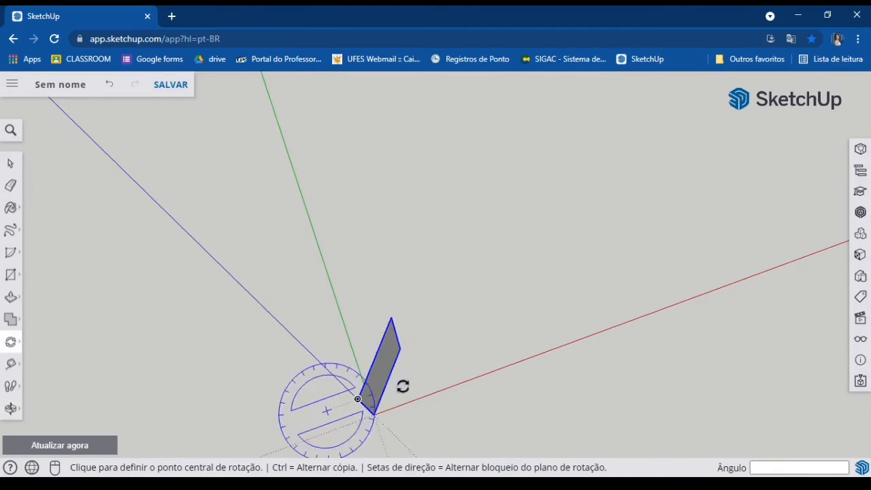
{"action": "middle_click_drag", "start_coordinate": [422, 305], "coordinate": [177, 93]}
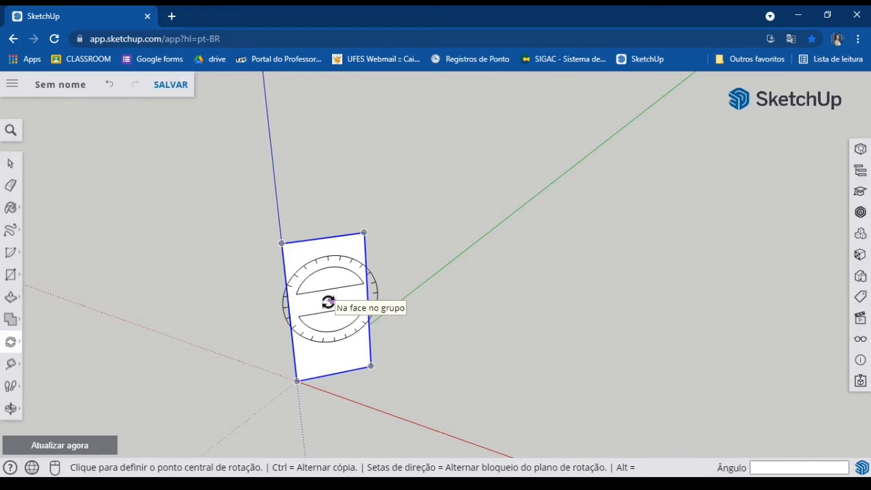
{"action": "left_click", "coordinate": [329, 301]}
{"action": "left_click", "coordinate": [331, 226]}
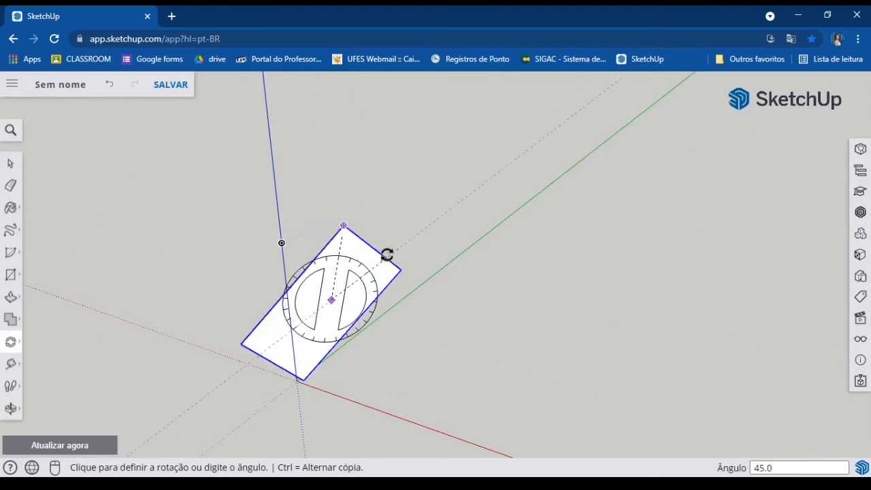
{"action": "left_click", "coordinate": [317, 233]}
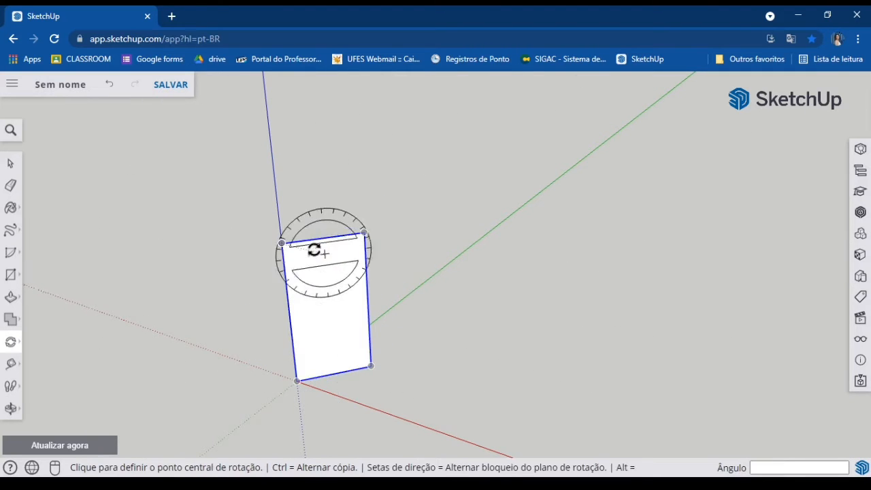
{"action": "middle_click_drag", "start_coordinate": [314, 251], "coordinate": [295, 402]}
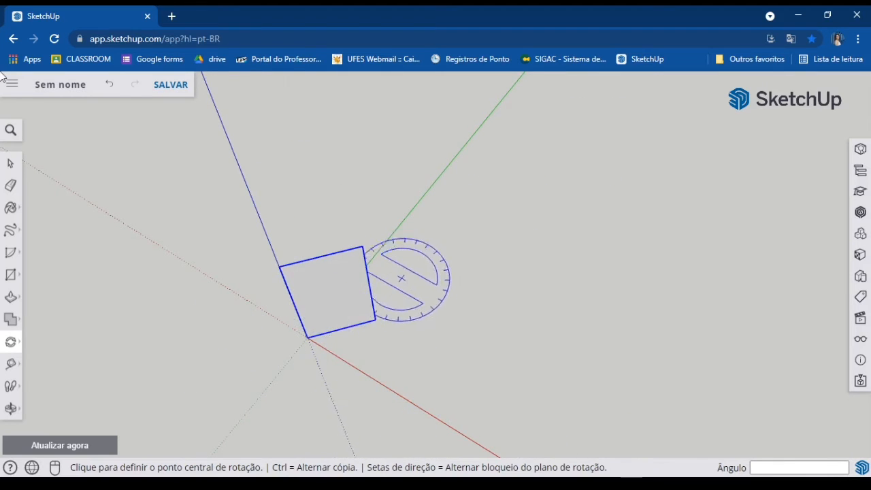
{"action": "left_click", "coordinate": [11, 164]}
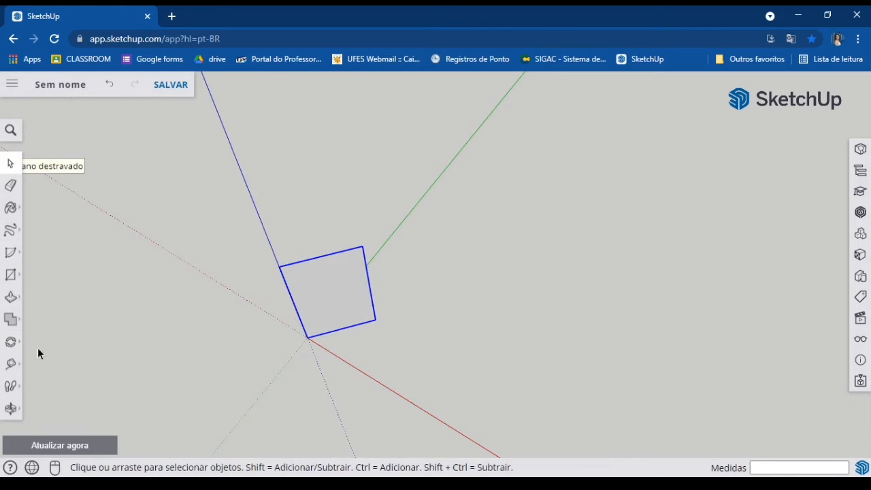
Step: Move the upright rectangle away from the origin by its lower corner, and shift it again by about 4.23 m
{"action": "left_click", "coordinate": [11, 341]}
{"action": "left_click", "coordinate": [28, 326]}
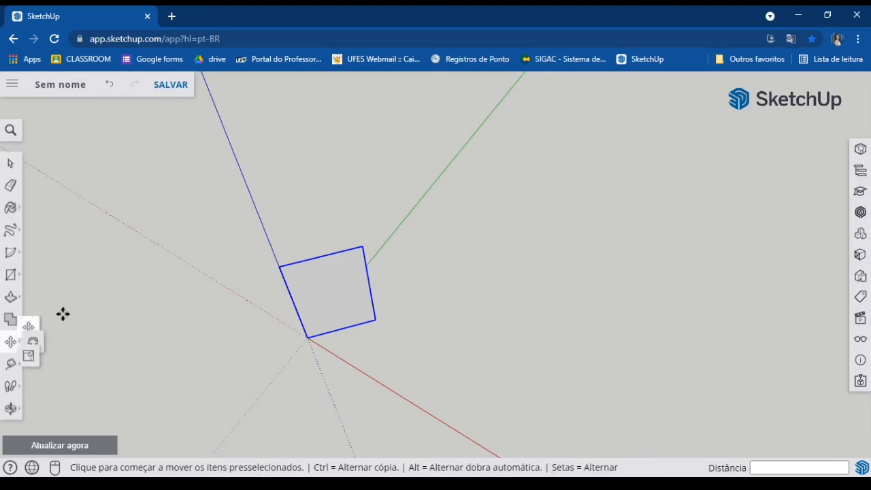
{"action": "left_click", "coordinate": [309, 340]}
{"action": "left_click", "coordinate": [455, 315]}
{"action": "scroll", "coordinate": [470, 306], "scroll_direction": "up", "scroll_amount": 2}
{"action": "middle_click_drag", "start_coordinate": [478, 295], "coordinate": [414, 143]}
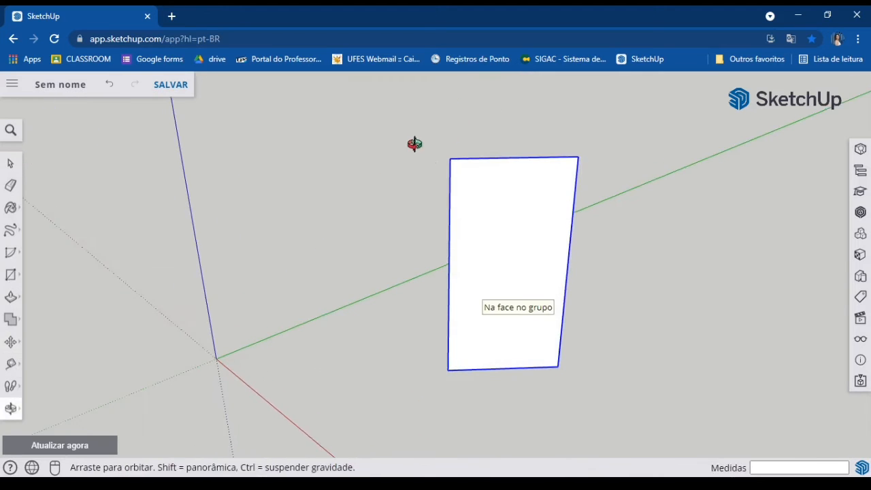
{"action": "left_click", "coordinate": [302, 374]}
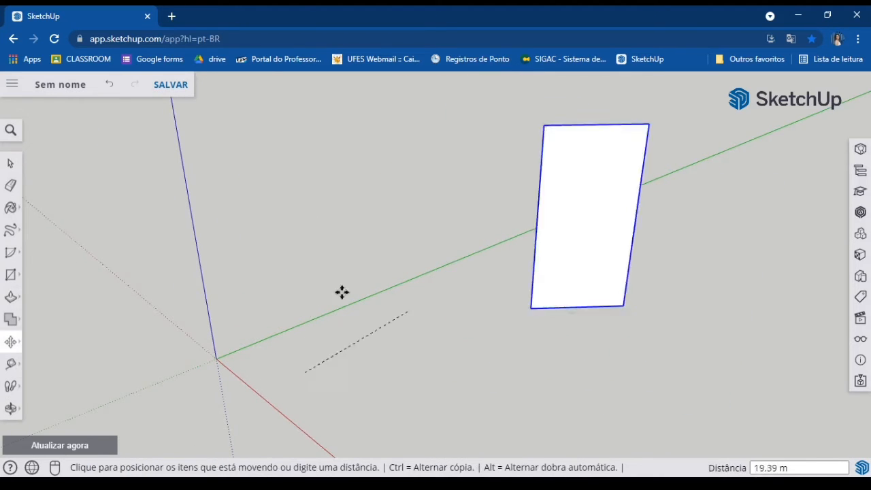
{"action": "left_click", "coordinate": [320, 354]}
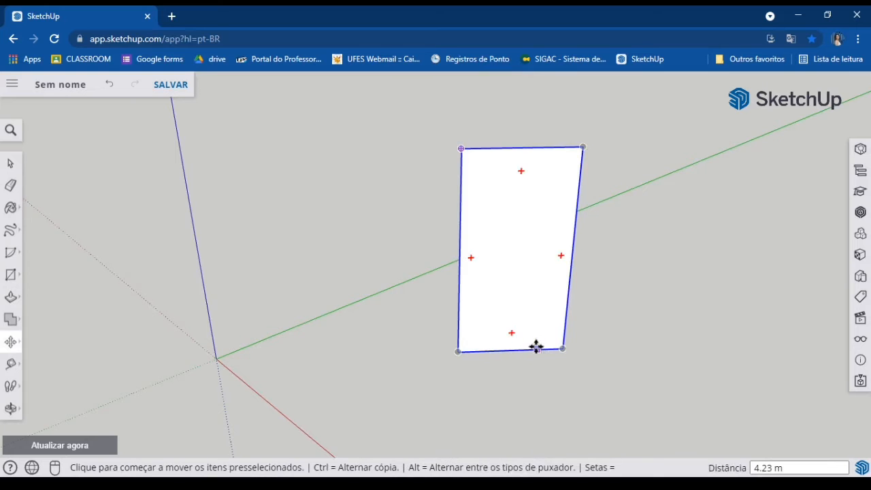
Step: Move the rectangle by its lower edge's midpoint onto the origin, and shift it slightly from its upper edge's midpoint
{"action": "left_click", "coordinate": [511, 351]}
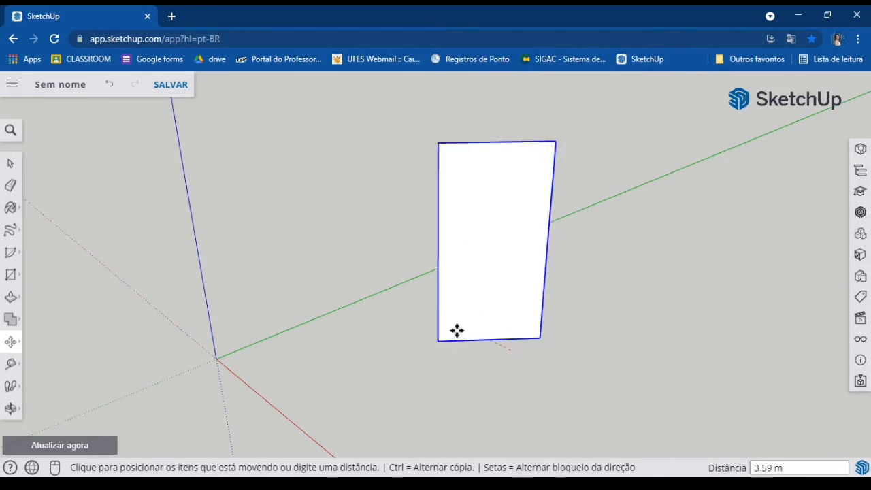
{"action": "left_click", "coordinate": [215, 358]}
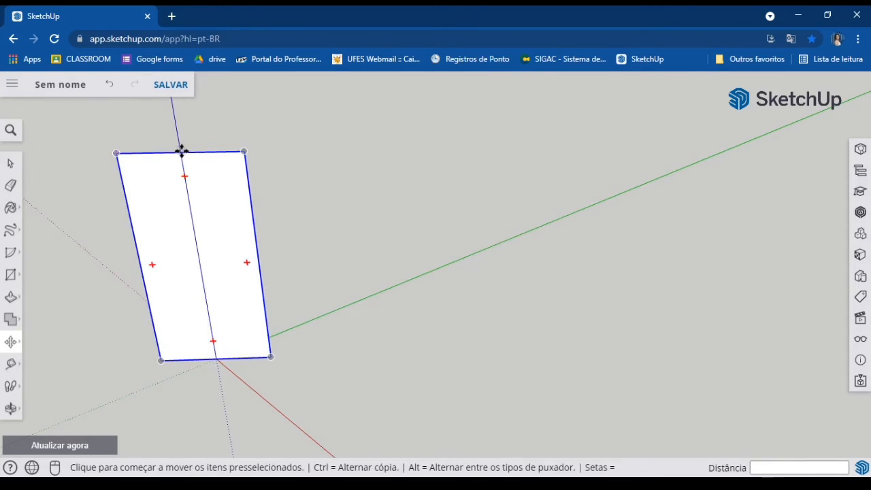
{"action": "left_click", "coordinate": [181, 151]}
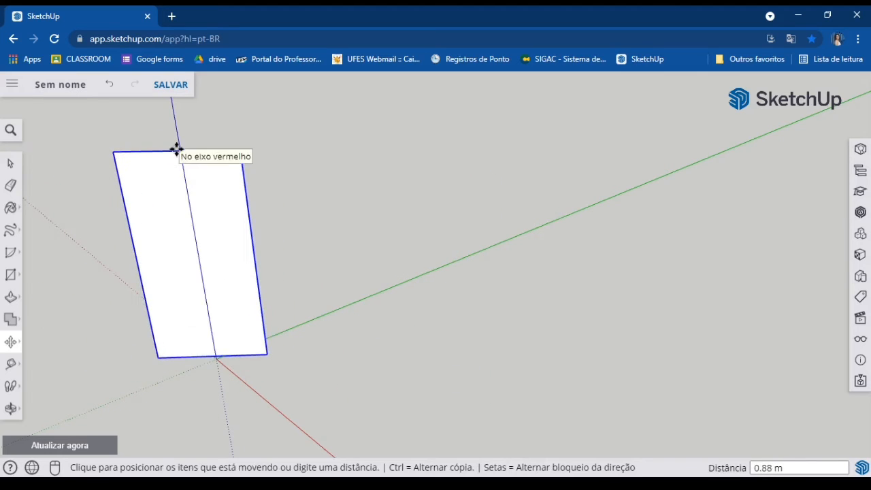
{"action": "left_click", "coordinate": [198, 159]}
Step: Delete the upright rectangle and draw a new flat rectangle on the ground beside the origin
{"action": "left_click", "coordinate": [12, 165]}
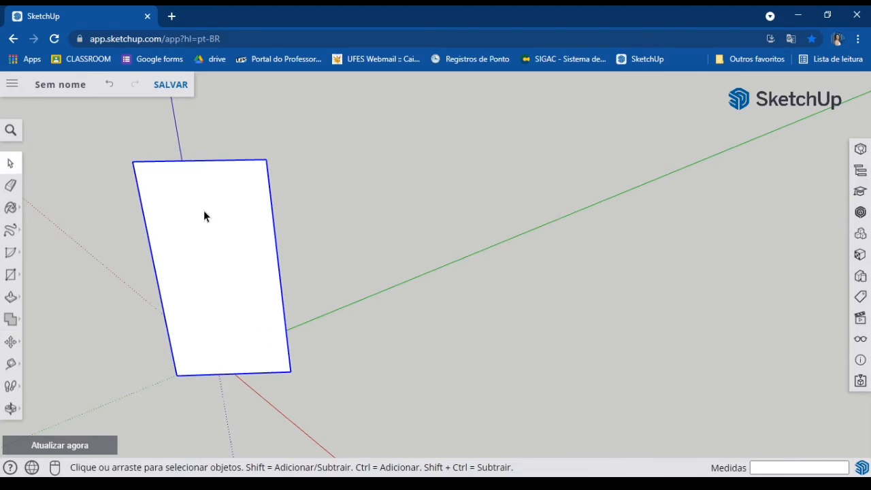
{"action": "key", "text": "Delete"}
{"action": "left_click", "coordinate": [11, 275]}
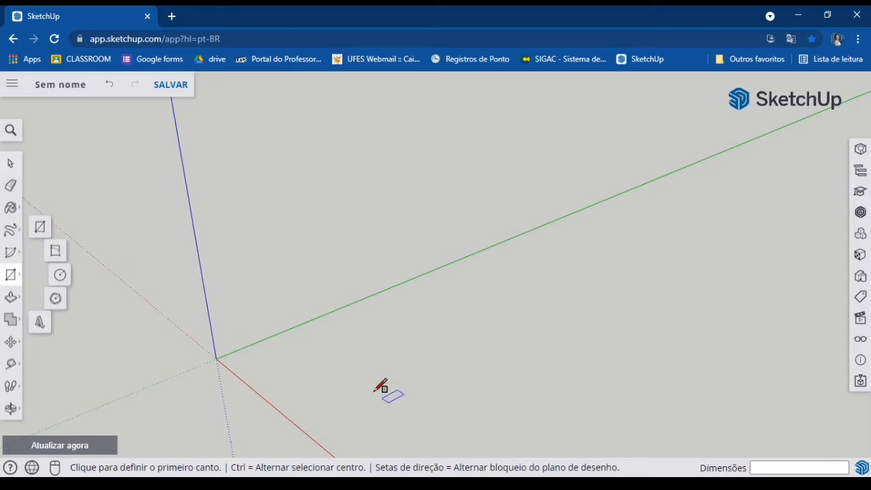
{"action": "left_click", "coordinate": [258, 355]}
{"action": "left_click", "coordinate": [493, 375]}
{"action": "middle_click_drag", "start_coordinate": [499, 373], "coordinate": [306, 262]}
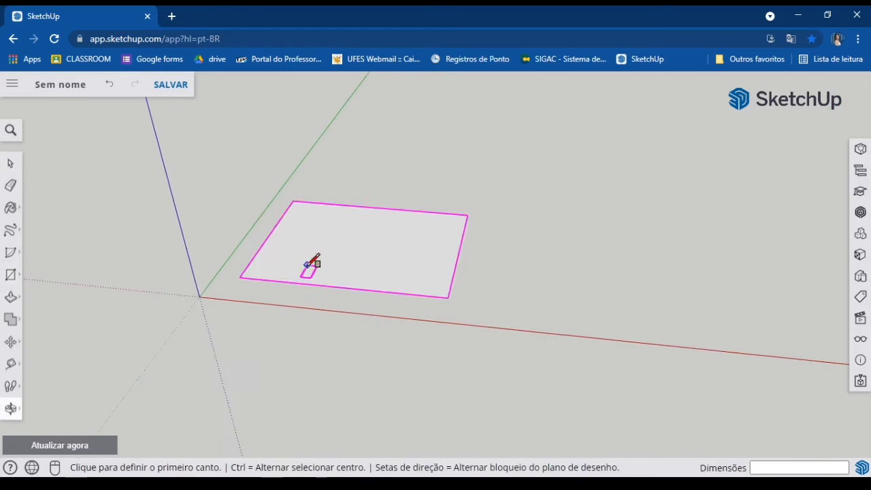
{"action": "left_click", "coordinate": [10, 343]}
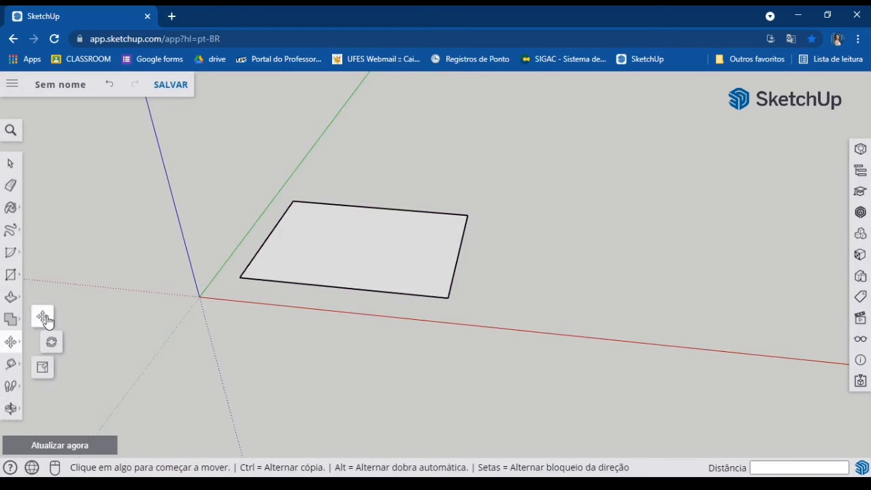
{"action": "left_click", "coordinate": [42, 368]}
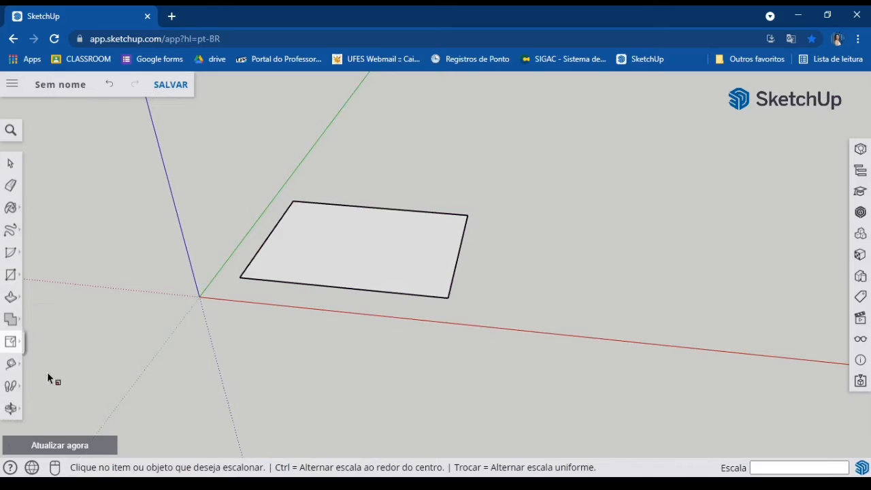
Step: Extrude the ground rectangle upward into a box with Push/Pull and push in its long front face
{"action": "left_click", "coordinate": [14, 297]}
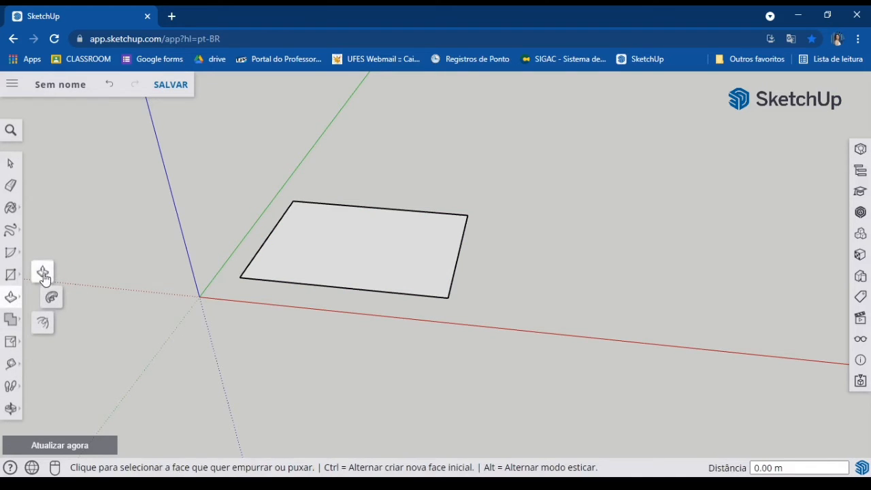
{"action": "left_click", "coordinate": [331, 268]}
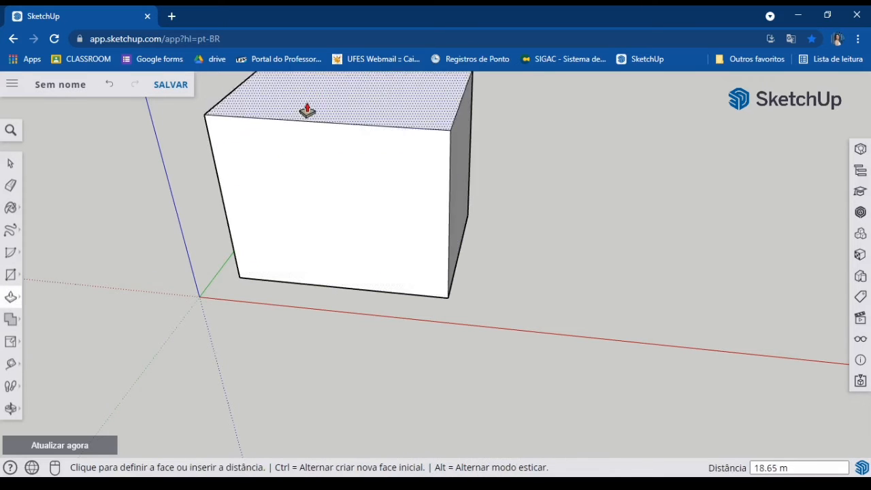
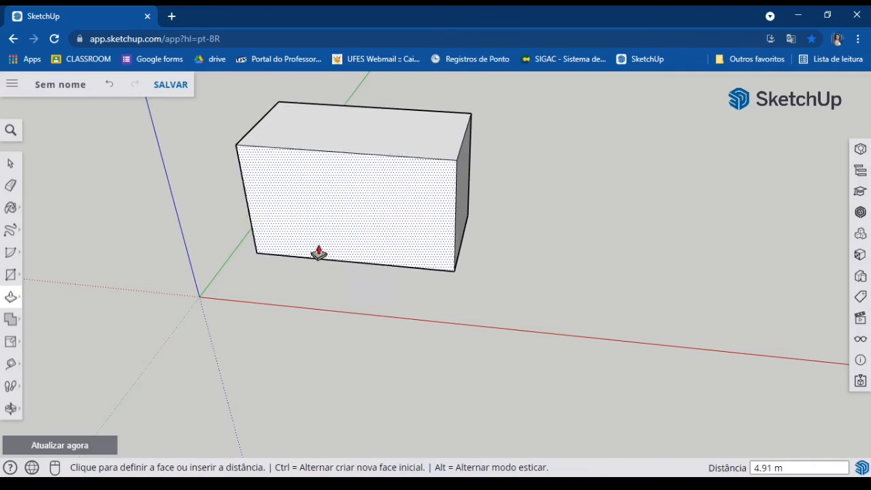
Step: Push the box's face at its far end along the red axis inward, and lower the top face by about 4.72 m
{"action": "middle_click_drag", "start_coordinate": [297, 273], "coordinate": [482, 219]}
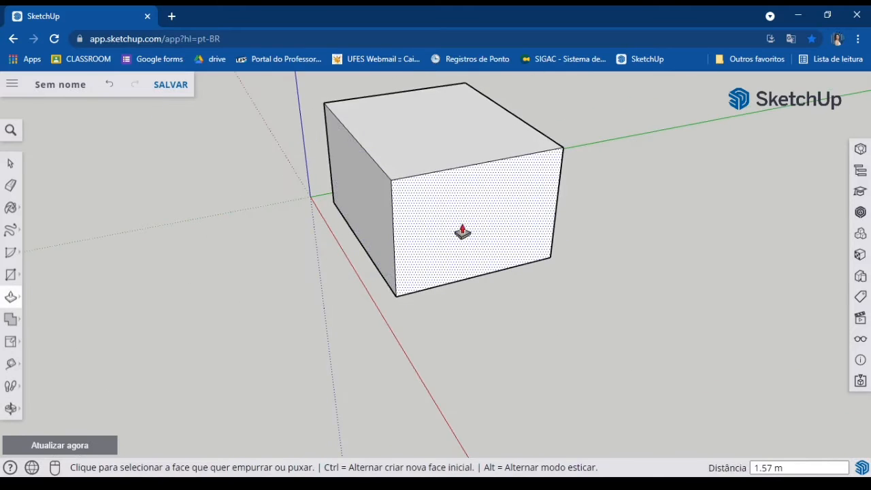
{"action": "left_click", "coordinate": [467, 236]}
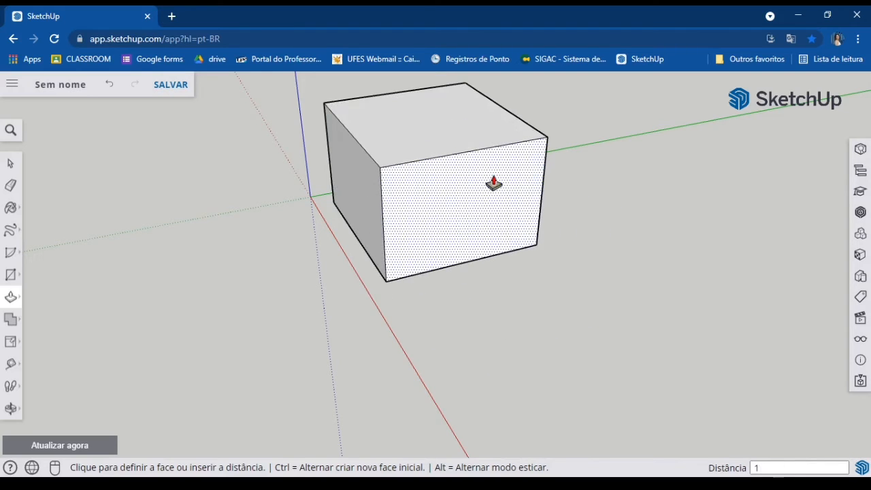
{"action": "key", "text": "Return"}
{"action": "left_click", "coordinate": [383, 130]}
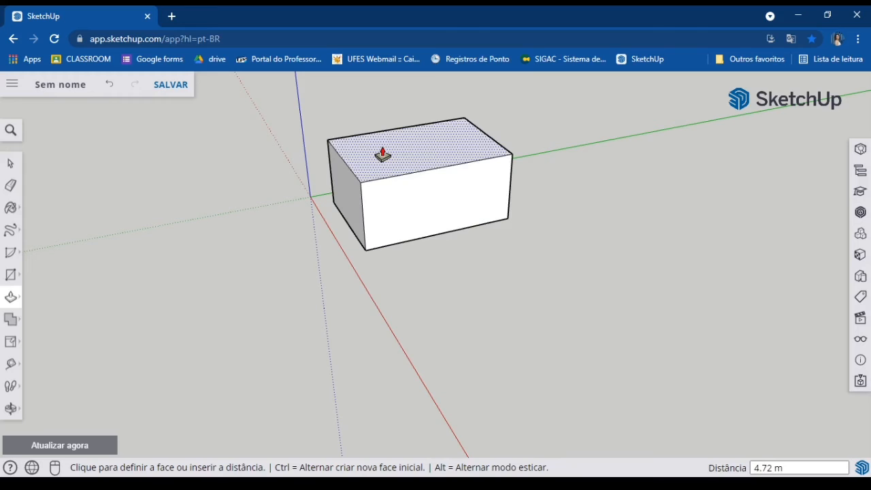
{"action": "left_click", "coordinate": [383, 155]}
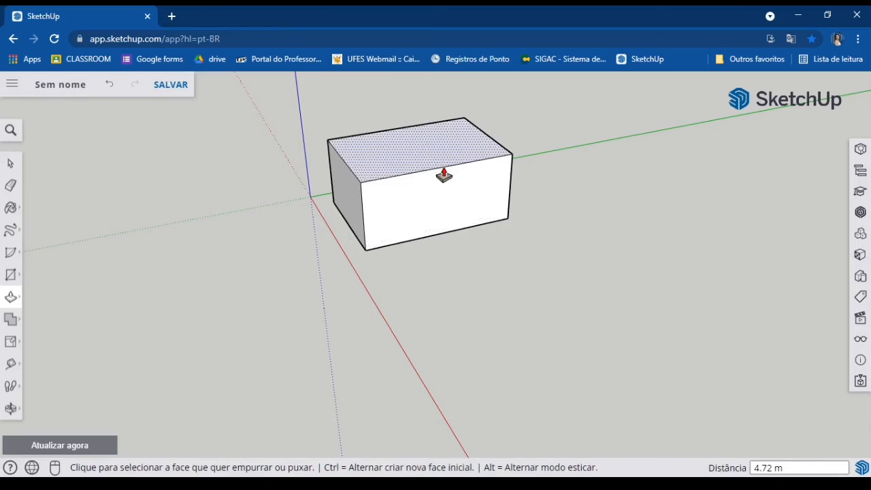
Step: Pull the box's face at its far end along the red axis outward by 5 m
{"action": "left_click", "coordinate": [389, 191]}
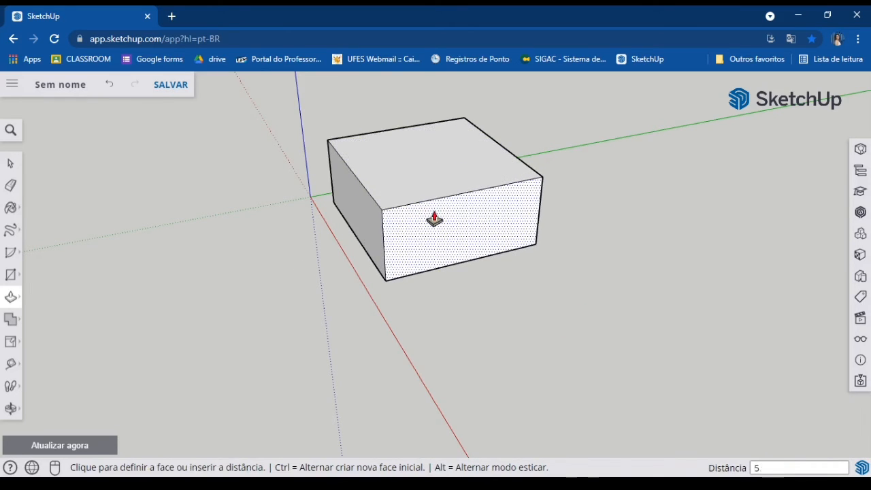
{"action": "type", "text": "5"}
{"action": "key", "text": "Return"}
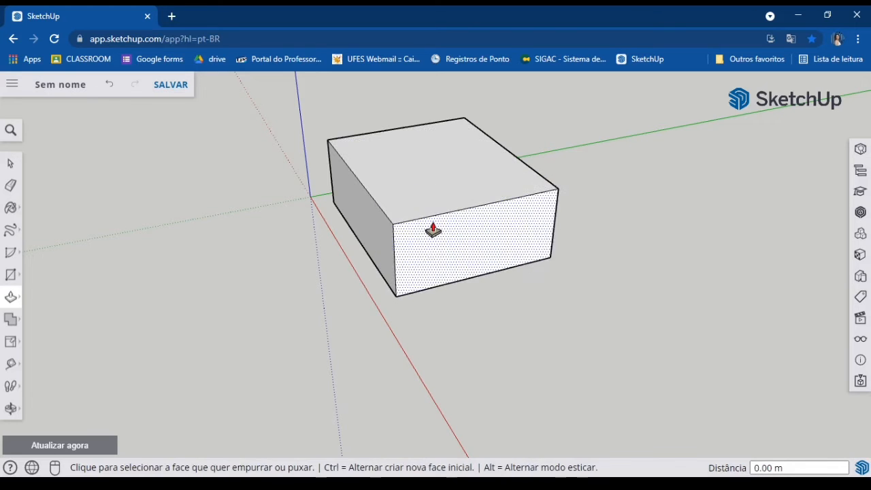
Step: Repeat the last Push/Pull distance on the box's top and origin-side faces, and push the side face back in about 6.68 m
{"action": "left_click", "coordinate": [423, 176]}
{"action": "left_click", "coordinate": [423, 175]}
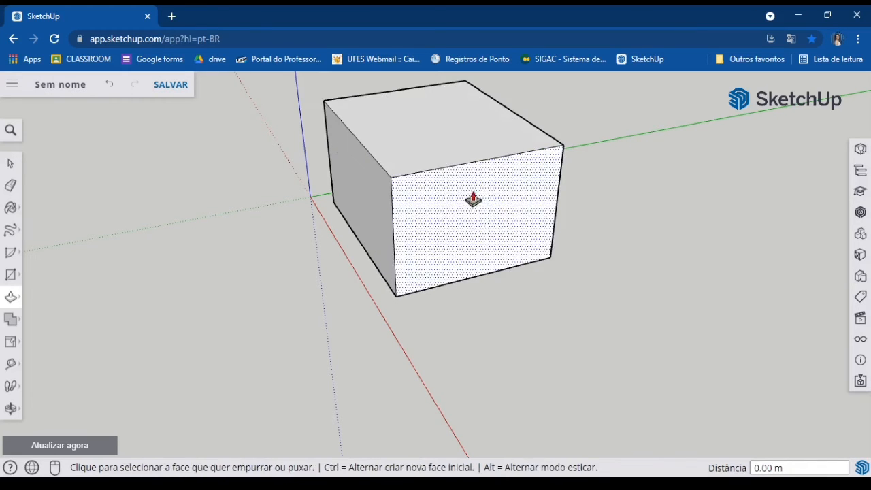
{"action": "double_click", "coordinate": [375, 197]}
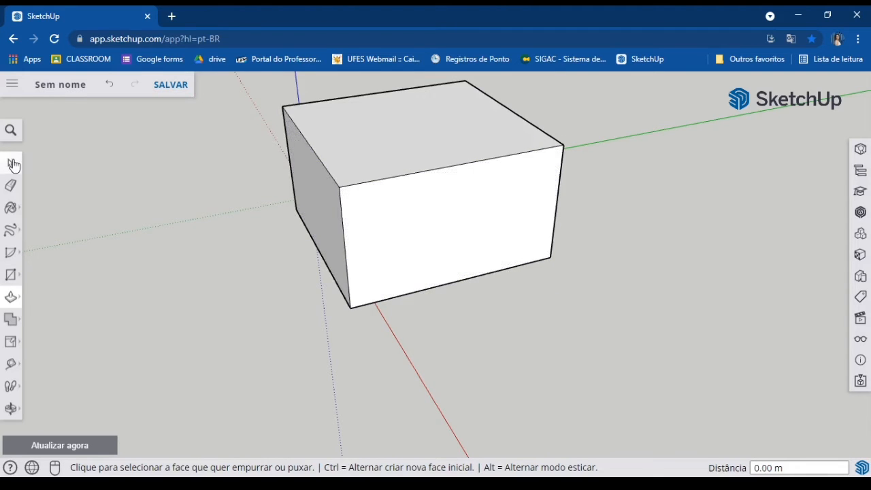
{"action": "left_click", "coordinate": [326, 202]}
{"action": "left_click", "coordinate": [340, 189]}
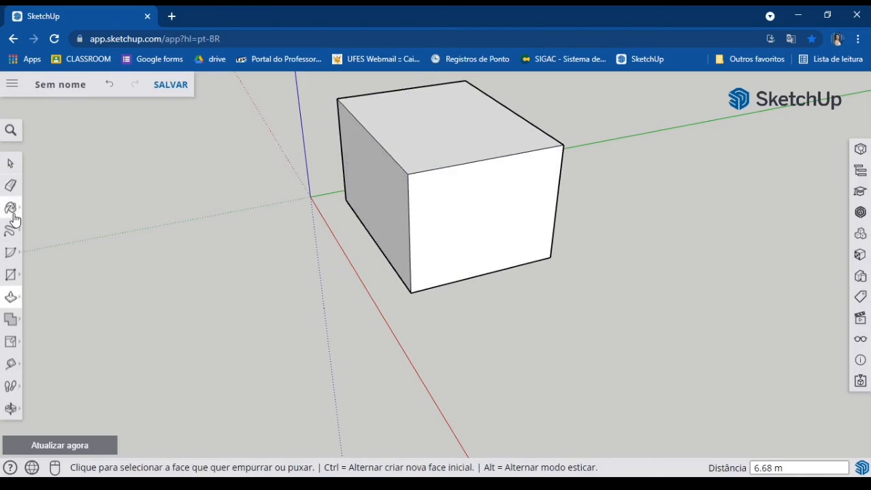
Step: Draw a vertical line parallel to the blue axis beside the box, free of the box's geometry
{"action": "left_click", "coordinate": [10, 230]}
{"action": "left_click", "coordinate": [43, 218]}
{"action": "left_click", "coordinate": [525, 352]}
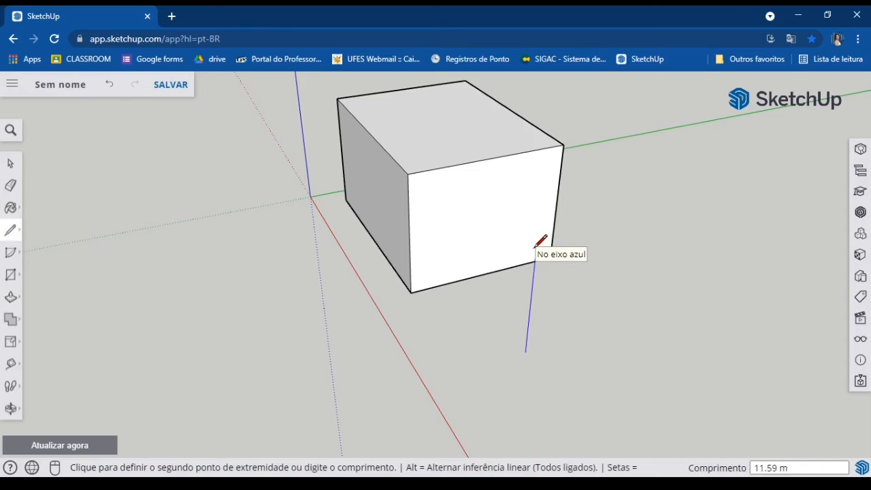
Step: Push/Pull the box's top face to the upper end of the separate line and its bottom face to the lower end
{"action": "middle_click_drag", "start_coordinate": [551, 255], "coordinate": [146, 259]}
{"action": "left_click", "coordinate": [10, 298]}
{"action": "left_click", "coordinate": [431, 133]}
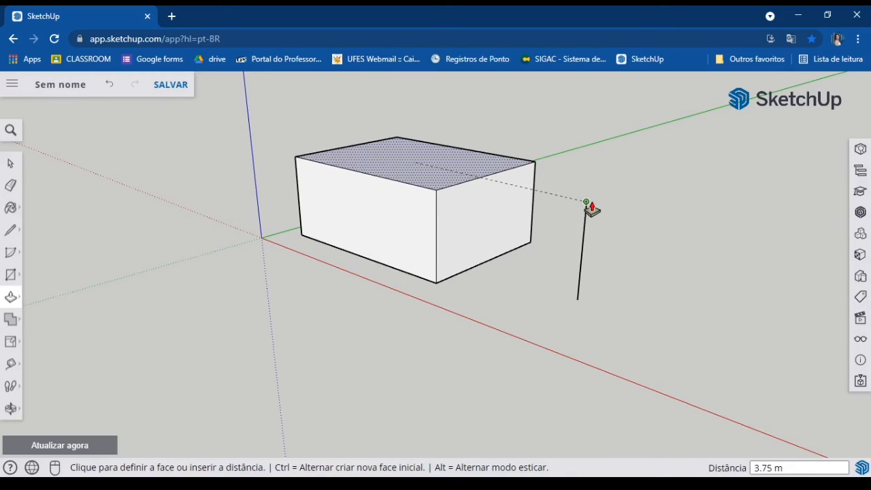
{"action": "left_click", "coordinate": [589, 206]}
{"action": "middle_click_drag", "start_coordinate": [535, 252], "coordinate": [457, 249]}
{"action": "left_click", "coordinate": [456, 249]}
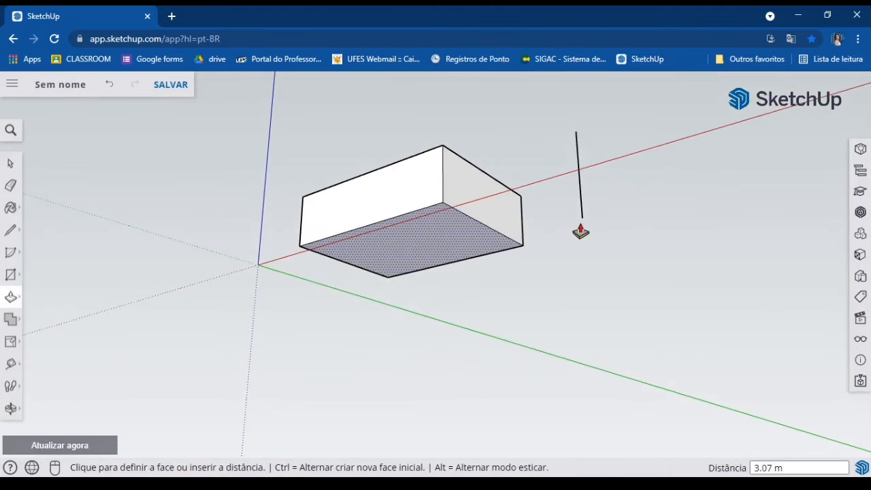
{"action": "left_click", "coordinate": [580, 231]}
{"action": "middle_click_drag", "start_coordinate": [587, 219], "coordinate": [482, 230]}
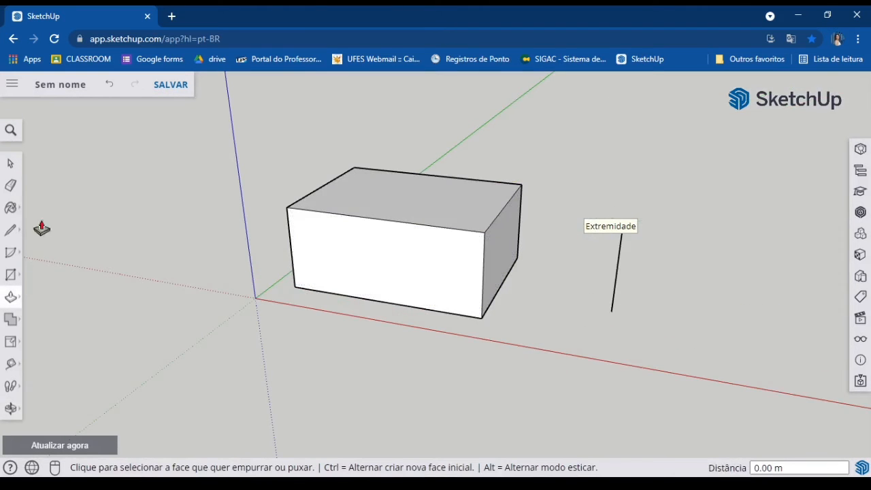
Step: Measure the box's height with the Line tool between the bottom and top edges of its front face, without drawing the line
{"action": "left_click", "coordinate": [13, 232]}
{"action": "left_click", "coordinate": [447, 311]}
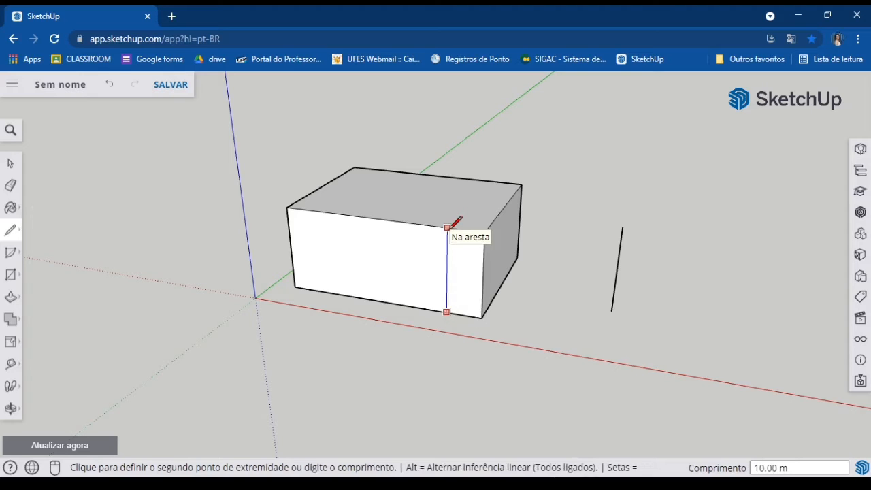
{"action": "left_click", "coordinate": [12, 167]}
Step: Delete the separate vertical line and turn the whole box into a group
{"action": "middle_click_drag", "start_coordinate": [549, 298], "coordinate": [728, 336]}
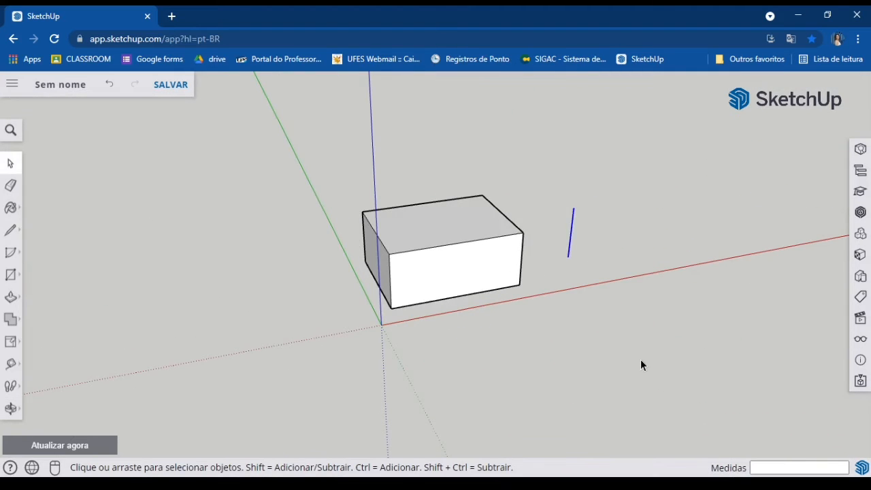
{"action": "left_click_drag", "start_coordinate": [239, 100], "coordinate": [769, 433]}
{"action": "right_click", "coordinate": [414, 218]}
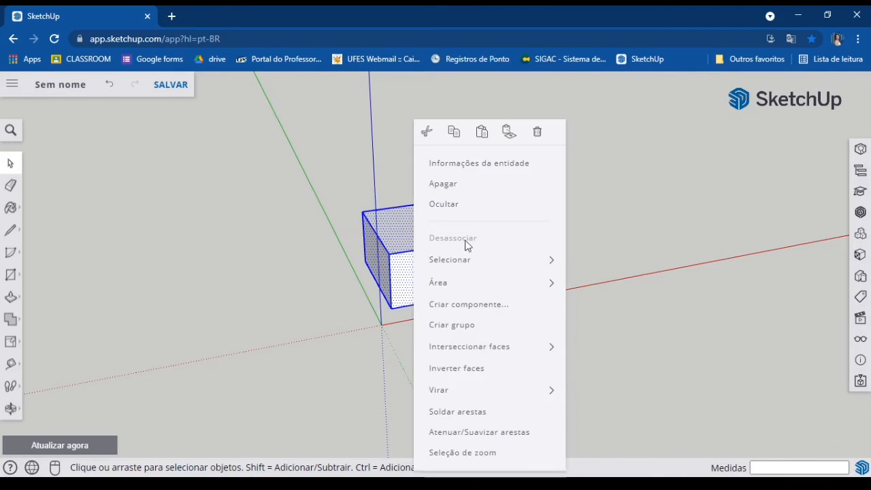
{"action": "left_click", "coordinate": [462, 325]}
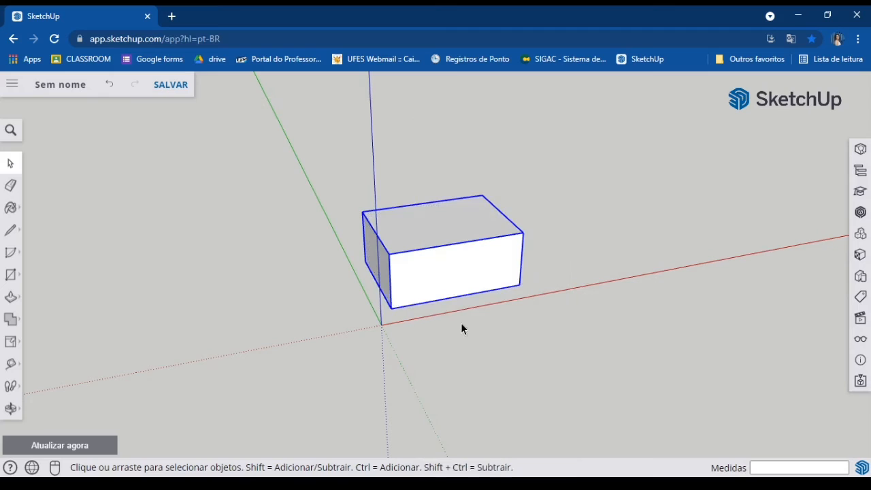
Step: Scale the group along the blue axis from its top face, stretching it to 2.00 and bringing it back to about its original height
{"action": "left_click", "coordinate": [11, 342]}
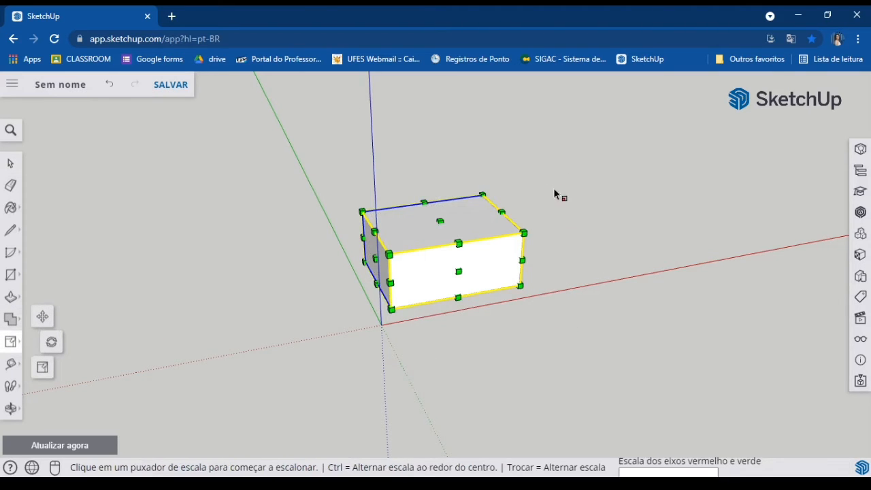
{"action": "middle_click_drag", "start_coordinate": [438, 302], "coordinate": [582, 217]}
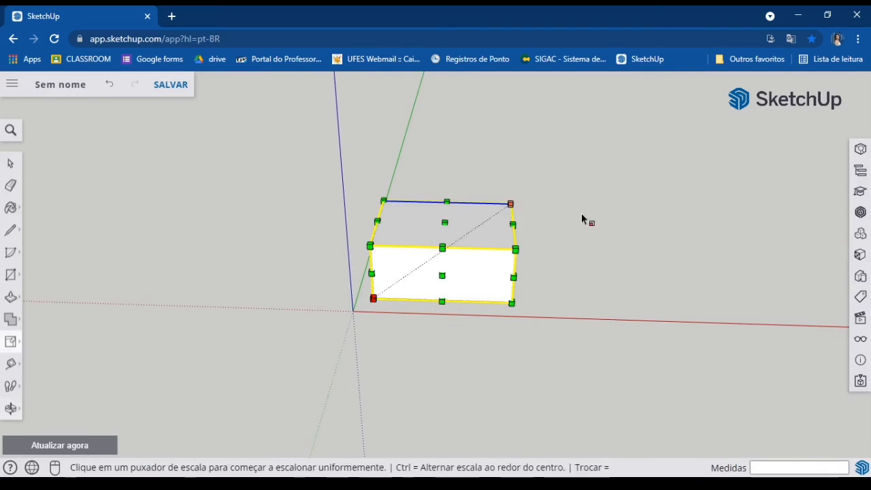
{"action": "left_click", "coordinate": [443, 223]}
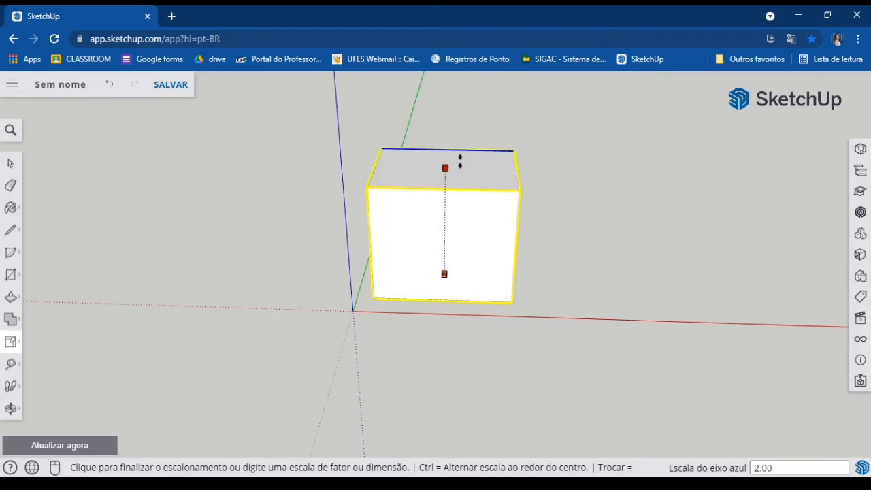
{"action": "left_click", "coordinate": [469, 225]}
Step: Try the Scale tool on the group along the red axis from its end face and along the green axis from its front face
{"action": "middle_click_drag", "start_coordinate": [428, 272], "coordinate": [549, 284]}
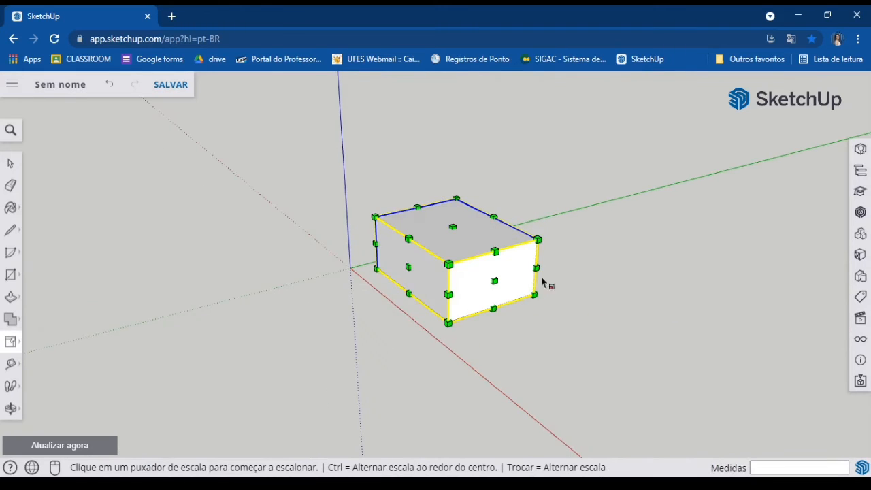
{"action": "left_click", "coordinate": [493, 279]}
{"action": "left_click", "coordinate": [486, 282]}
{"action": "middle_click_drag", "start_coordinate": [485, 282], "coordinate": [532, 351]}
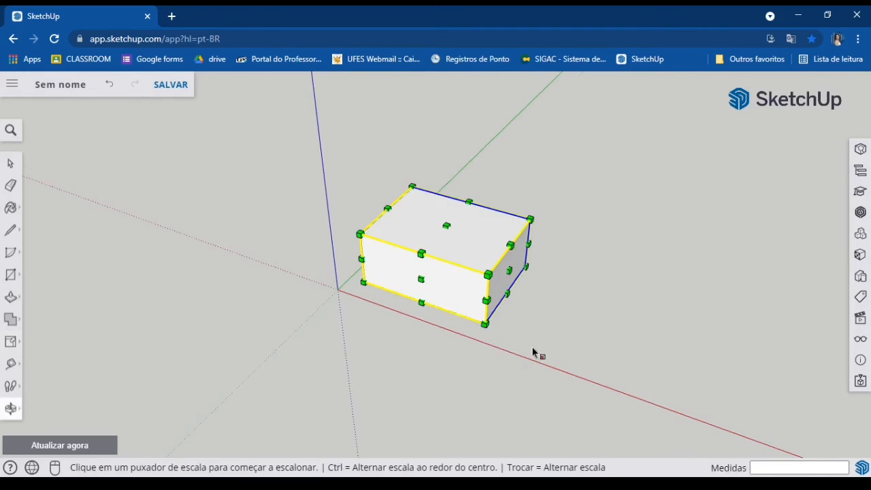
{"action": "left_click", "coordinate": [419, 281]}
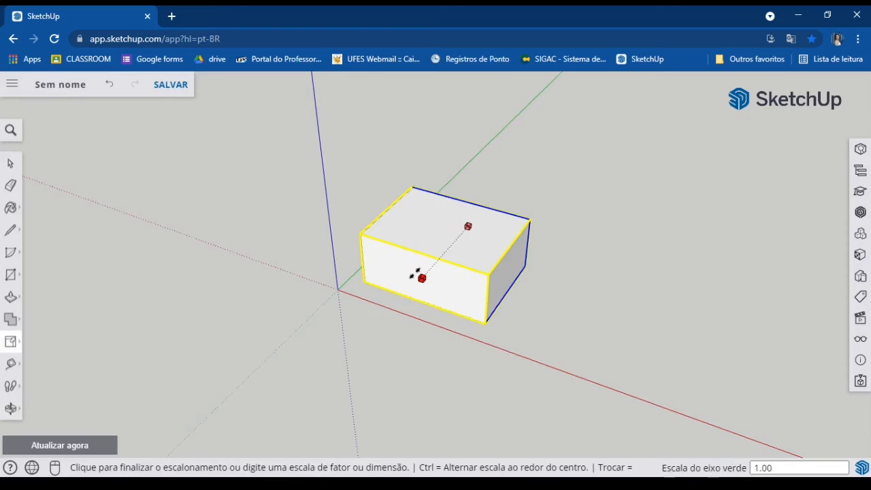
{"action": "left_click", "coordinate": [415, 278]}
Step: Scale the group uniformly from its far top corner by a factor of 2
{"action": "left_click", "coordinate": [530, 220]}
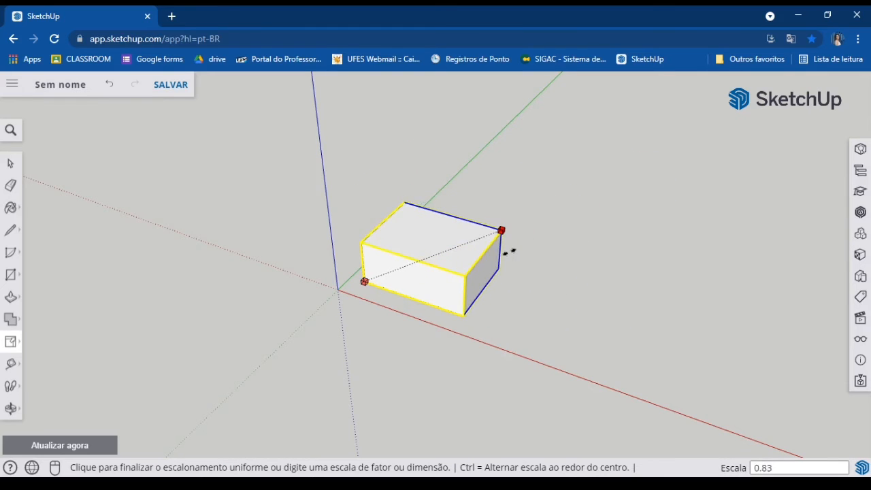
{"action": "type", "text": "2"}
{"action": "key", "text": "Return"}
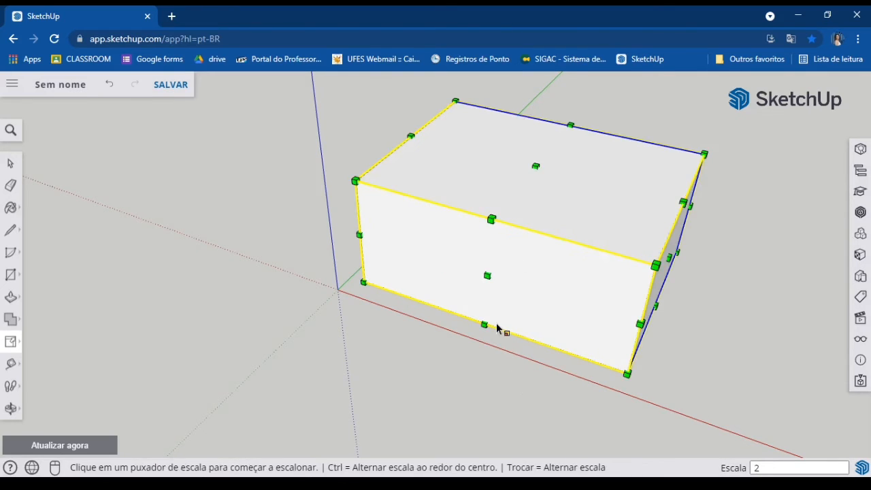
Step: Shrink the group uniformly freehand from its far top corner toward the opposite bottom corner
{"action": "scroll", "coordinate": [497, 328], "scroll_direction": "down", "scroll_amount": 5}
{"action": "middle_click_drag", "start_coordinate": [431, 305], "coordinate": [584, 270]}
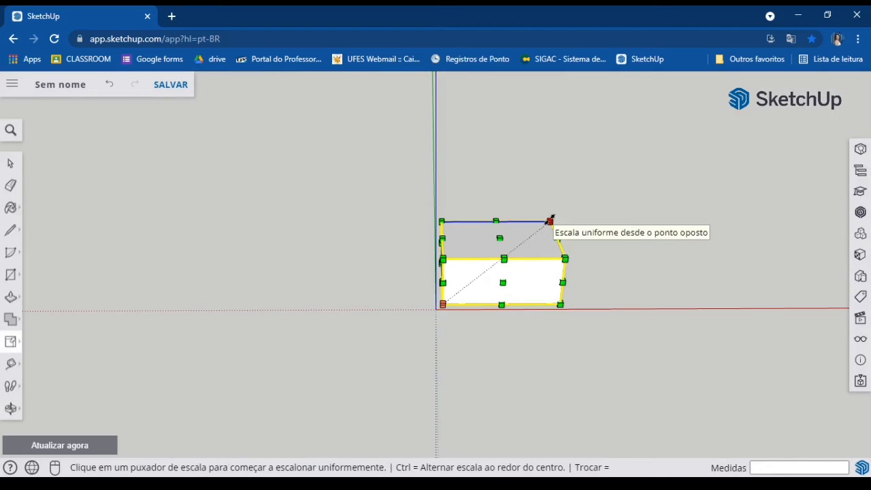
{"action": "left_click", "coordinate": [550, 220]}
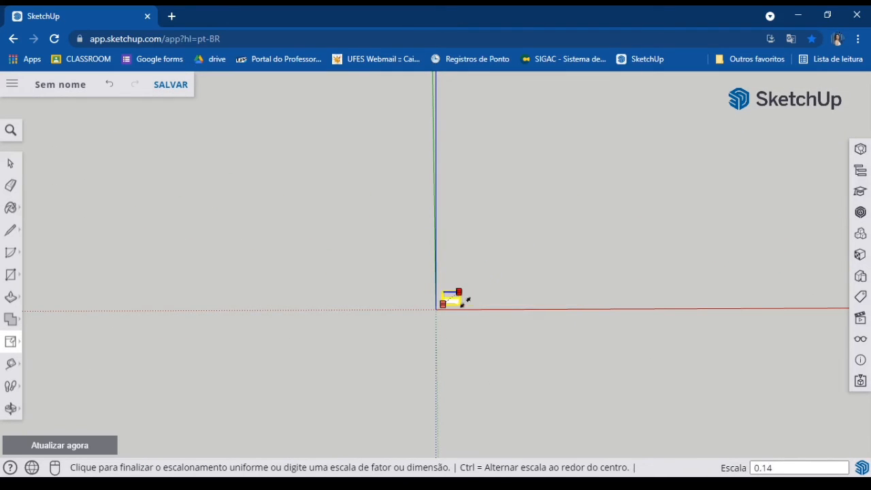
{"action": "left_click", "coordinate": [533, 272]}
Step: Enlarge the group uniformly from its red-axis end face, and shrink it uniformly about its centre to about 0.56 from the top face
{"action": "middle_click_drag", "start_coordinate": [532, 272], "coordinate": [521, 286]}
{"action": "left_click", "coordinate": [521, 286]}
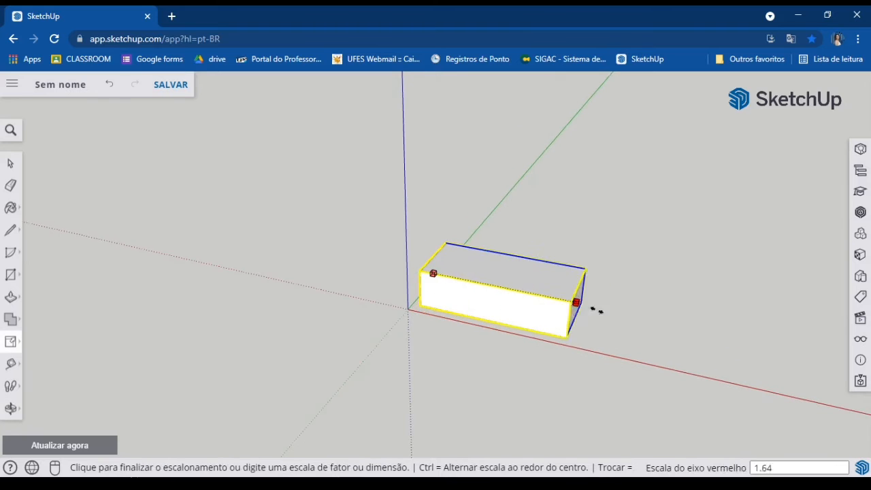
{"action": "key", "text": "shift"}
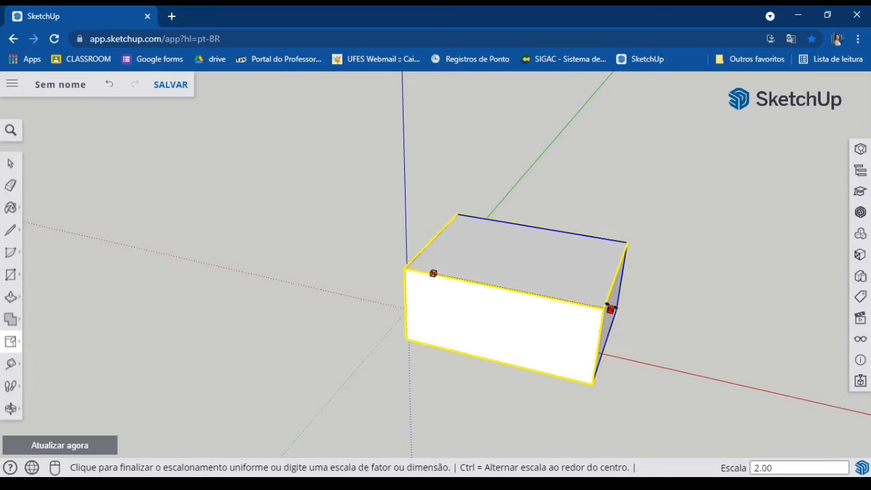
{"action": "left_click", "coordinate": [554, 298]}
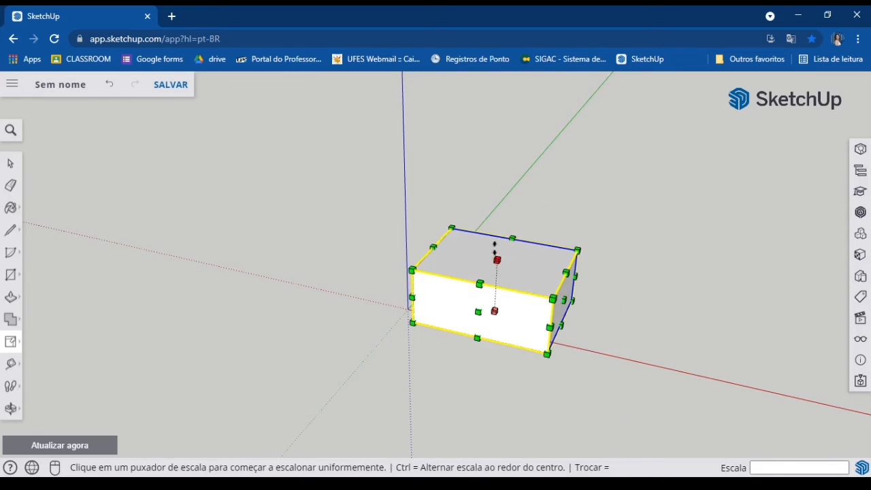
{"action": "left_click", "coordinate": [495, 253]}
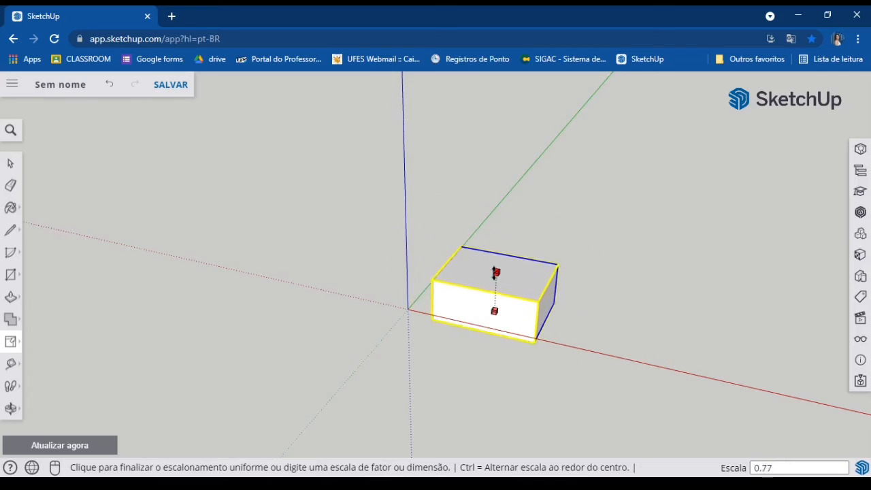
{"action": "left_click", "coordinate": [496, 285]}
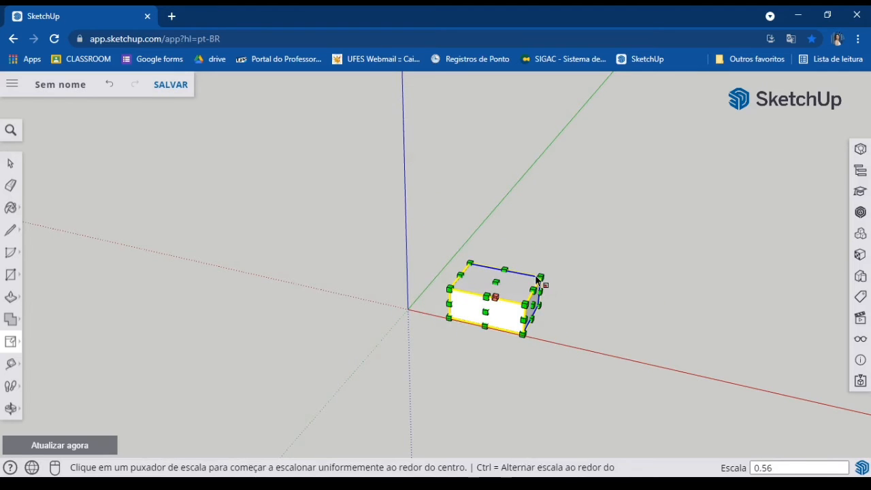
Step: Scale the group non-uniformly about its centre from its far top corner, with factors of about 1.00, 1.00 and 1.22
{"action": "left_click", "coordinate": [539, 279]}
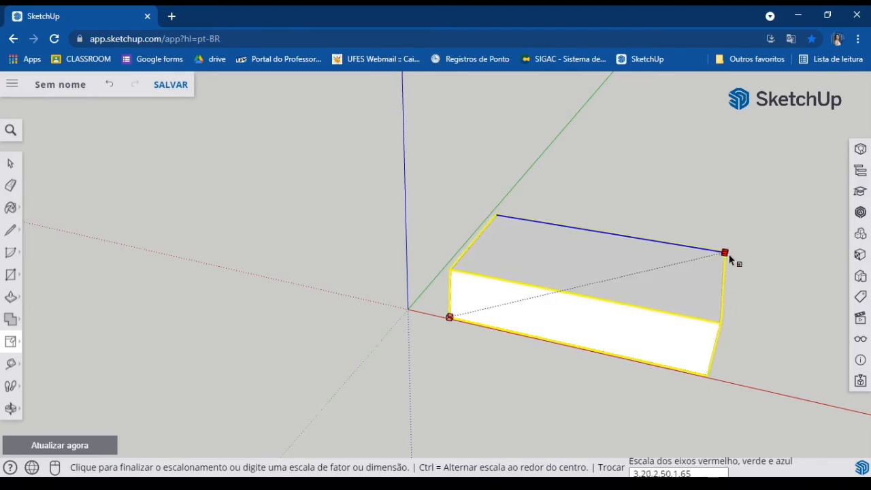
{"action": "key", "text": "ctrl"}
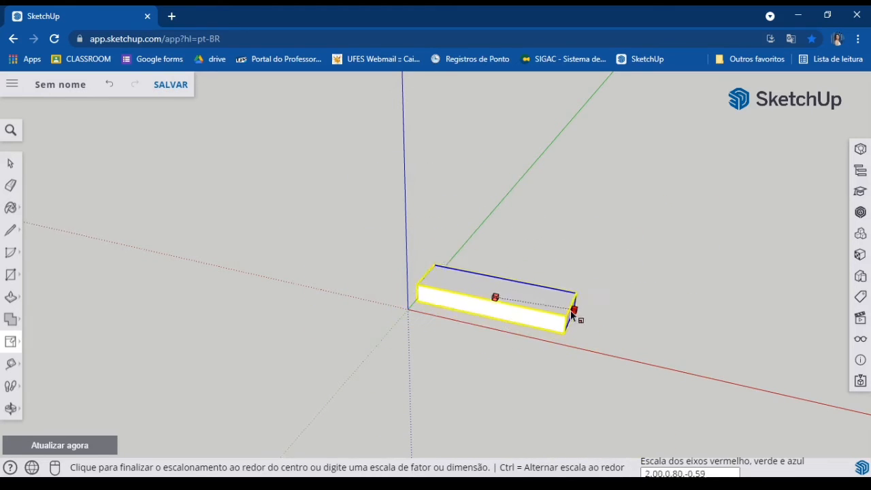
{"action": "left_click", "coordinate": [548, 279]}
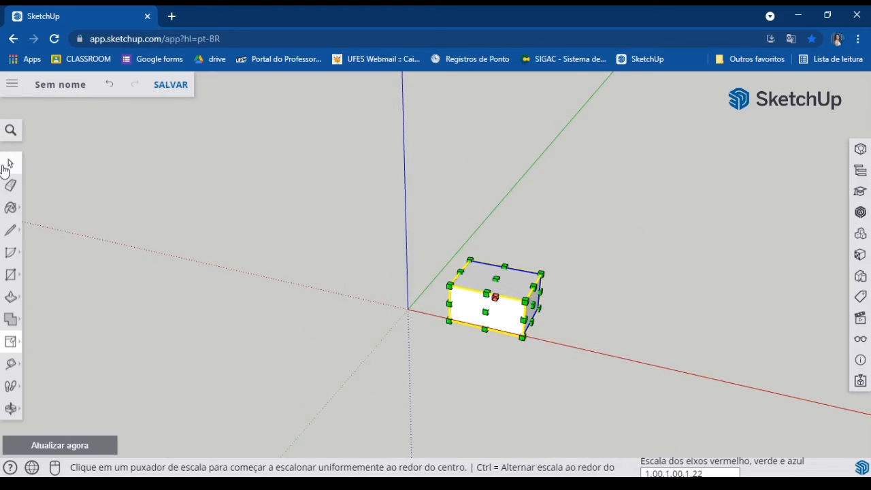
{"action": "left_click", "coordinate": [10, 163]}
Step: Move the group by its bottom front corner onto the origin of the axes
{"action": "scroll", "coordinate": [507, 293], "scroll_direction": "up", "scroll_amount": 5}
{"action": "middle_click_drag", "start_coordinate": [494, 339], "coordinate": [121, 320]}
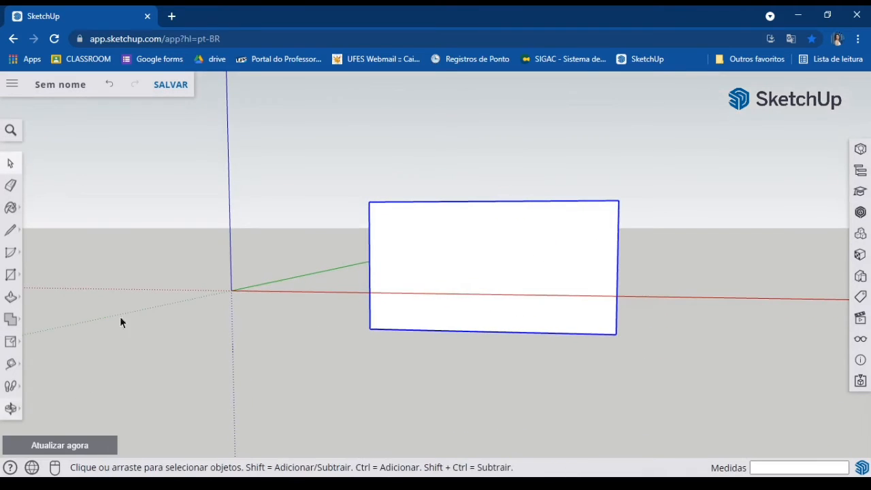
{"action": "key", "text": "m"}
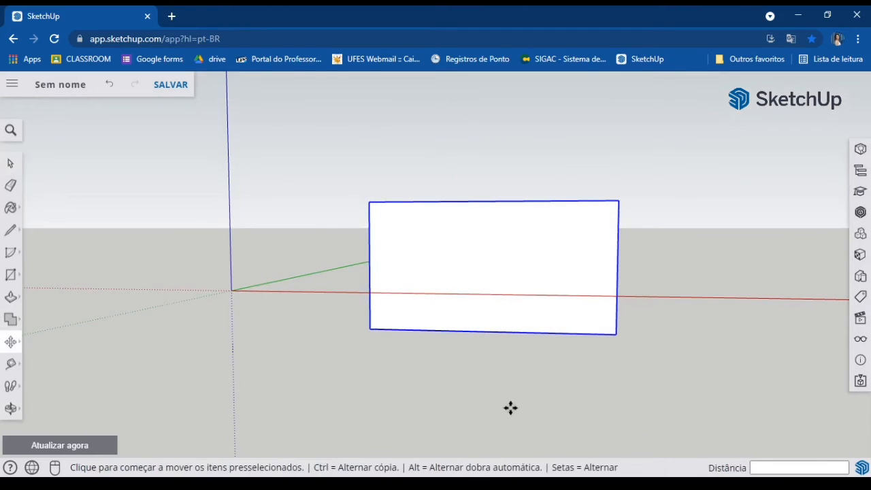
{"action": "left_click", "coordinate": [367, 327]}
{"action": "left_click", "coordinate": [231, 289]}
{"action": "mouse_move", "coordinate": [231, 289]}
{"action": "middle_mouse_down"}
{"action": "mouse_move", "coordinate": [358, 320]}
{"action": "mouse_move", "coordinate": [374, 264]}
{"action": "mouse_move", "coordinate": [370, 254]}
{"action": "mouse_move", "coordinate": [297, 299]}
{"action": "middle_mouse_up"}
{"action": "scroll", "coordinate": [375, 264], "scroll_direction": "down", "scroll_amount": 3}
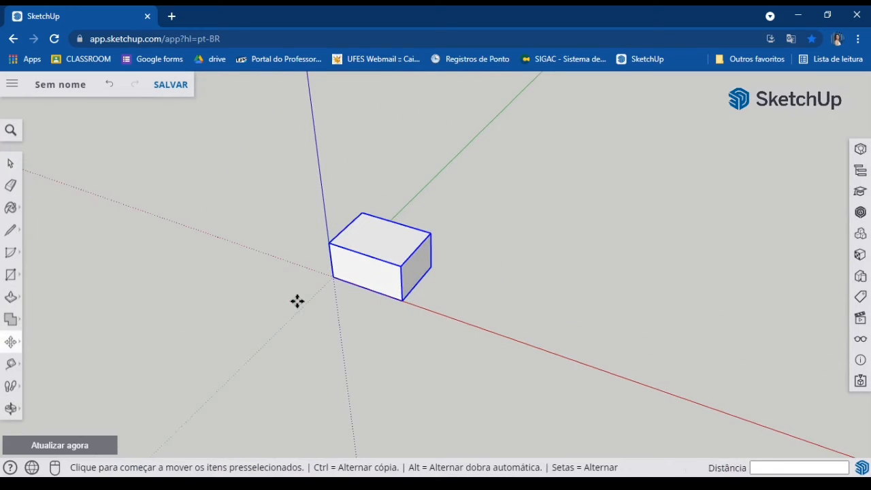
Step: Draw a 10 m reference line up the box's vertical edge from its bottom corner on the red axis
{"action": "left_click", "coordinate": [10, 232]}
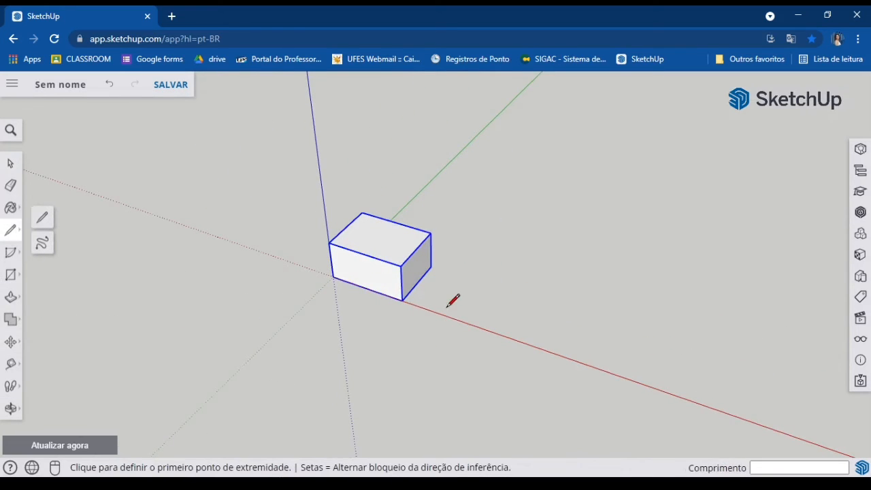
{"action": "left_click", "coordinate": [404, 300]}
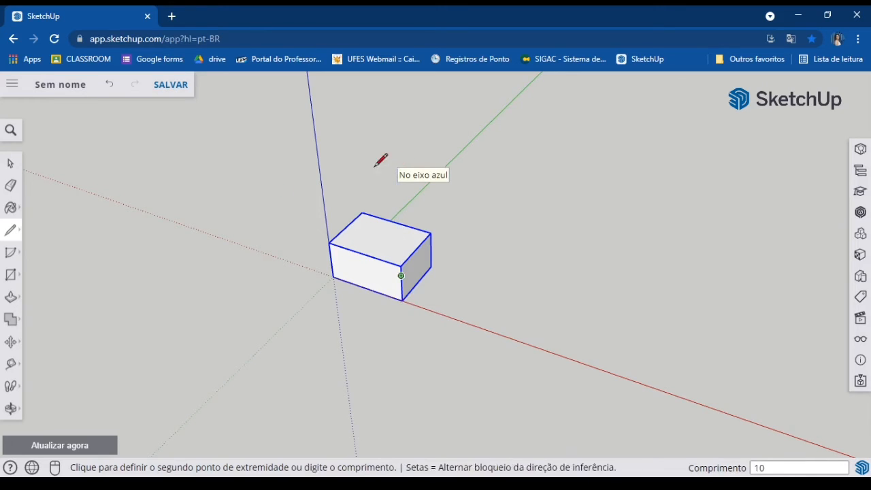
{"action": "left_click", "coordinate": [13, 344]}
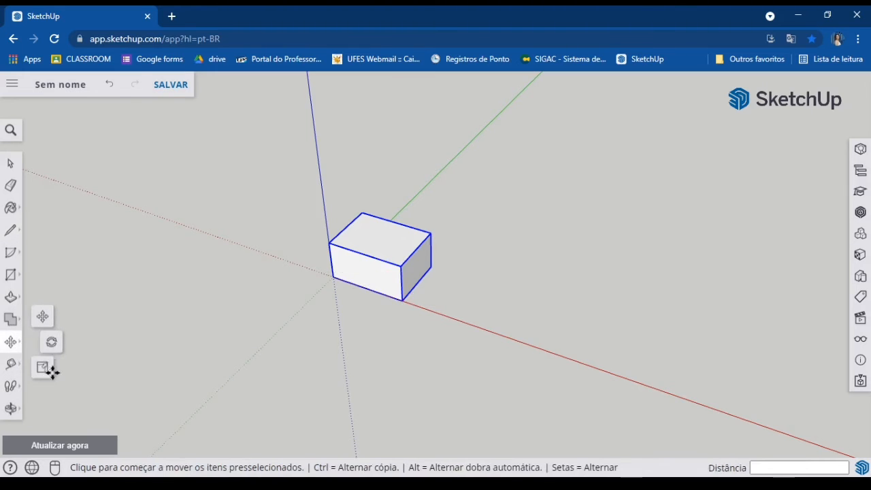
{"action": "left_click", "coordinate": [53, 371]}
{"action": "key", "text": "Escape"}
{"action": "key", "text": "Escape"}
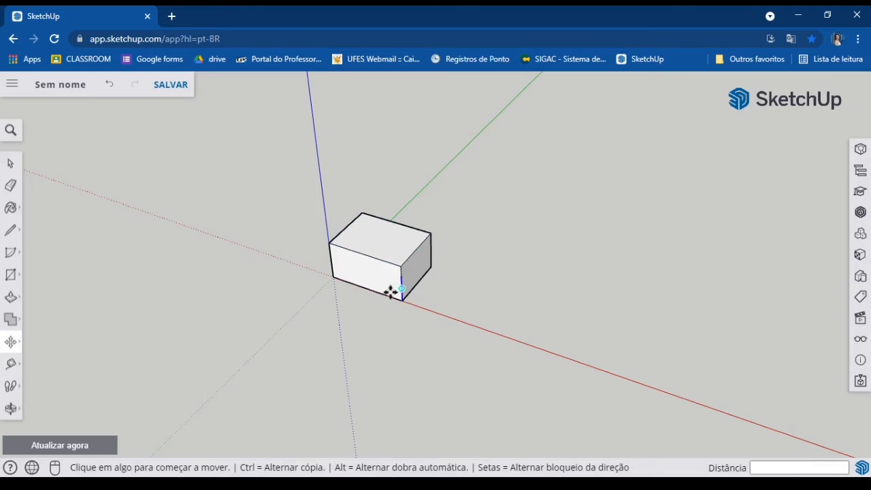
Step: Try scaling the box's height from its top face to the reference line's upper endpoint, at about 0.73, and undo it
{"action": "left_click", "coordinate": [17, 345]}
{"action": "left_click", "coordinate": [43, 365]}
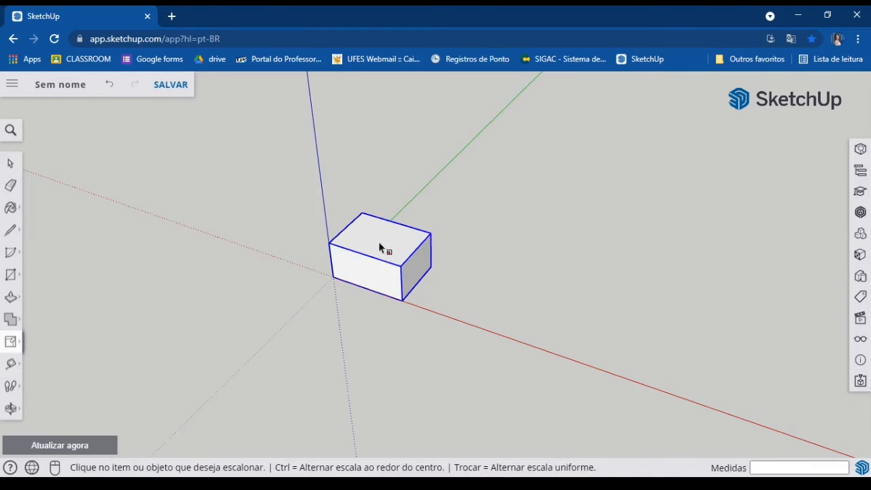
{"action": "left_click", "coordinate": [380, 246]}
{"action": "left_click", "coordinate": [380, 239]}
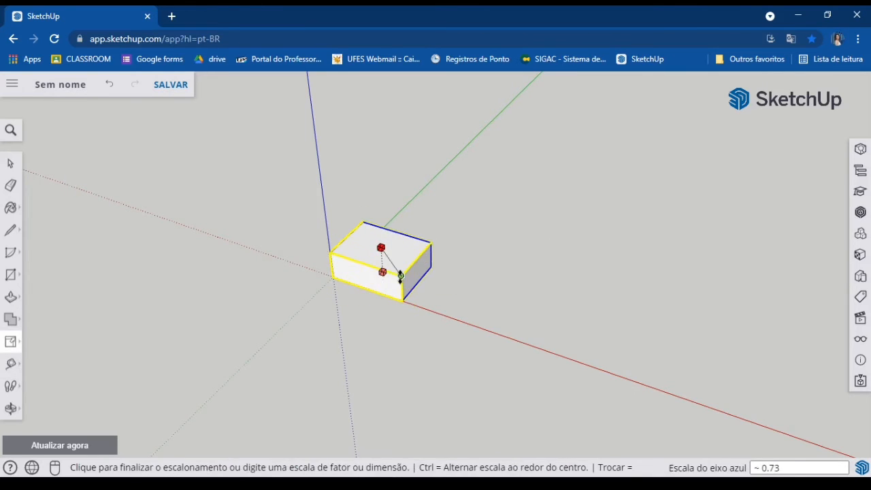
{"action": "left_click", "coordinate": [381, 250]}
{"action": "scroll", "coordinate": [357, 285], "scroll_direction": "up", "scroll_amount": 3}
{"action": "scroll", "coordinate": [357, 284], "scroll_direction": "up", "scroll_amount": 3}
{"action": "middle_click_drag", "start_coordinate": [358, 285], "coordinate": [480, 243]}
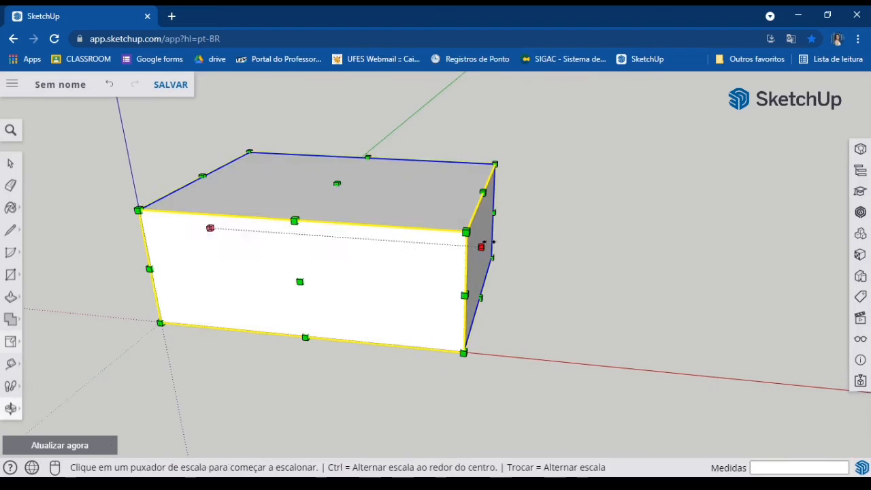
{"action": "key", "text": "ctrl+z"}
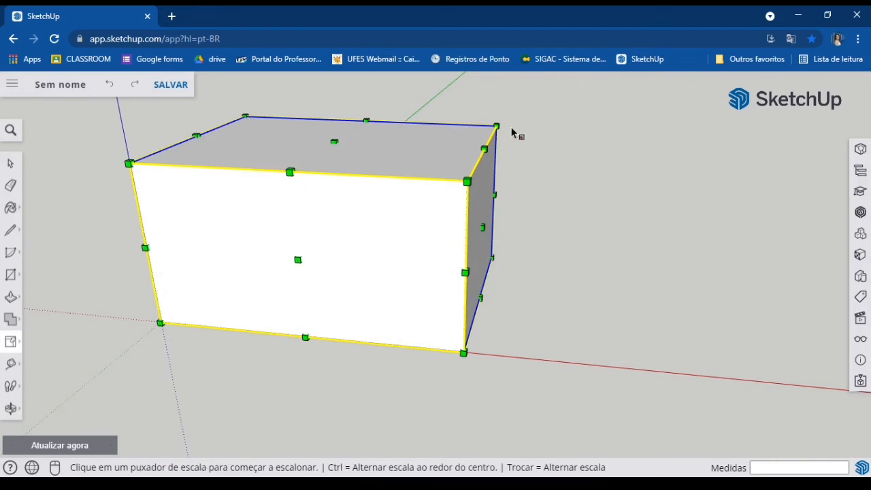
Step: Scale the box's height from its top face to about 0.73, snapping to the reference line's upper endpoint
{"action": "left_click", "coordinate": [493, 126]}
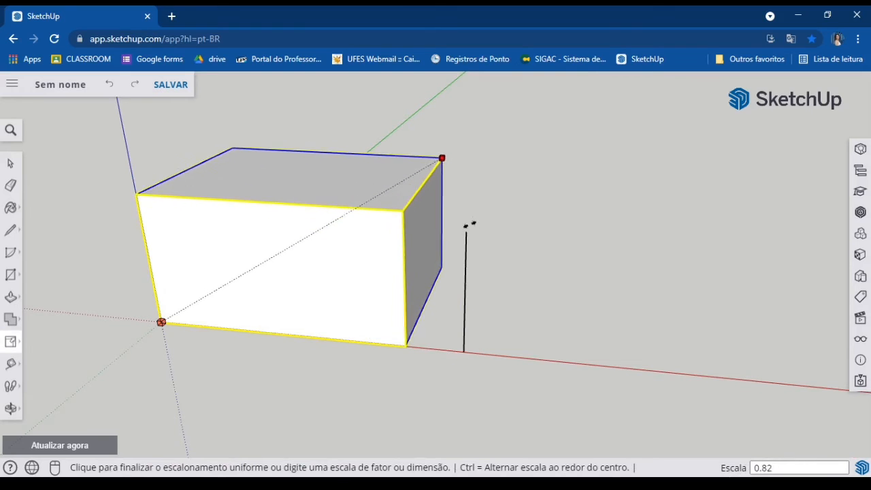
{"action": "key", "text": "Escape"}
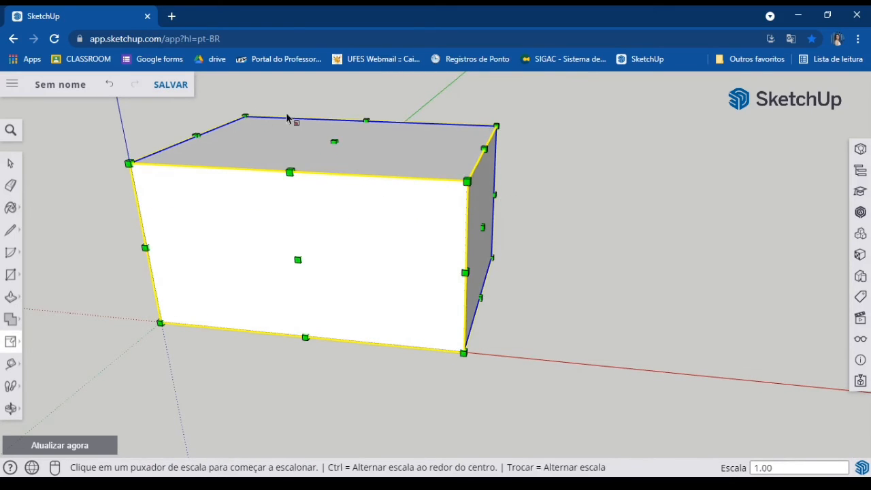
{"action": "left_click", "coordinate": [334, 141]}
{"action": "middle_click_drag", "start_coordinate": [336, 183], "coordinate": [476, 255]}
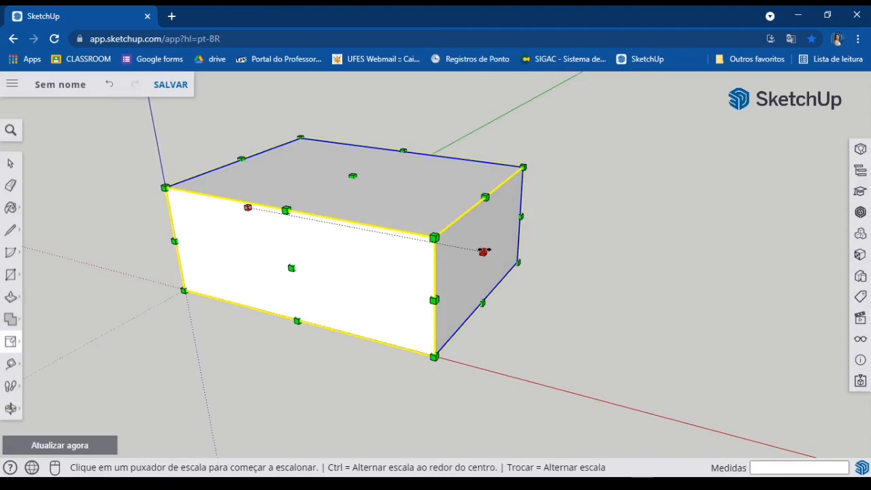
Step: Check the box's blue-axis scale factor by snapping its top face to the reference line's upper endpoint
{"action": "left_click", "coordinate": [483, 251]}
{"action": "key", "text": "Escape"}
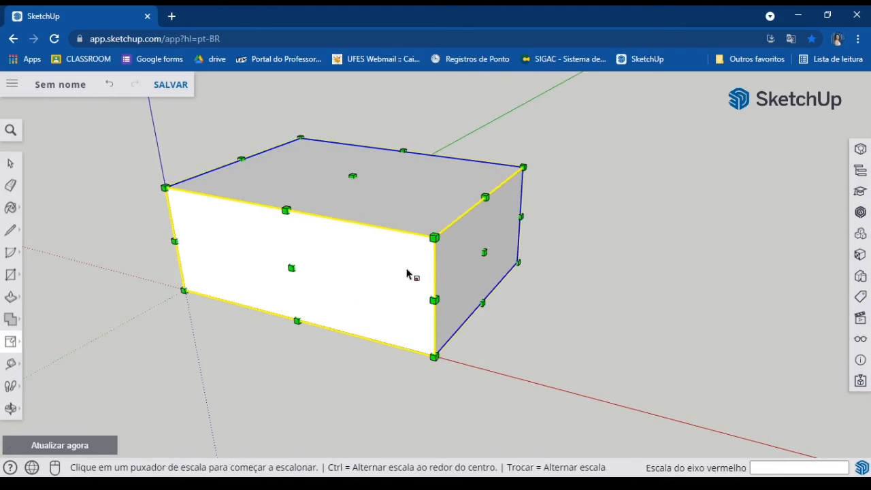
{"action": "left_click", "coordinate": [352, 138]}
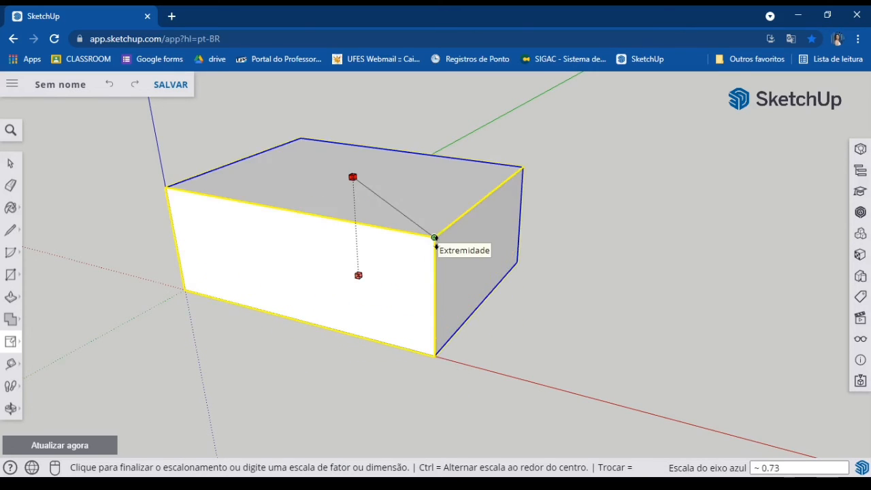
{"action": "left_click", "coordinate": [435, 237]}
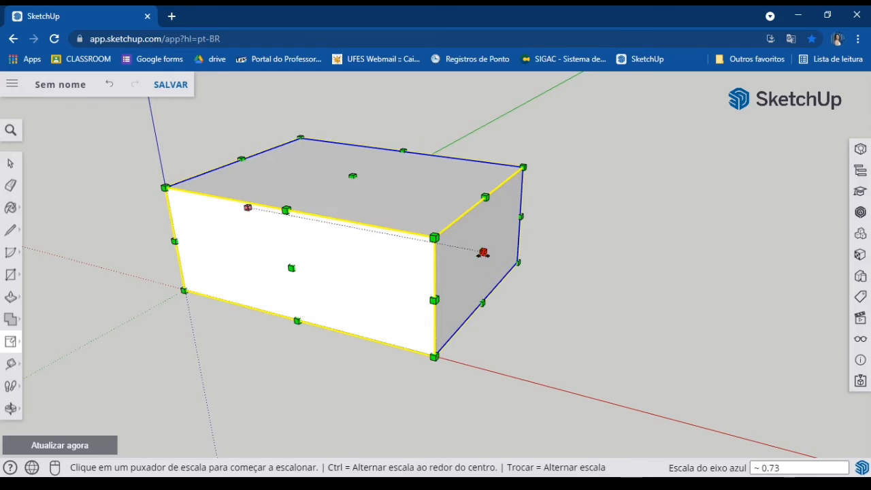
Step: Scale the box along the red axis by a factor of 0.73 from its end face
{"action": "left_click", "coordinate": [484, 252]}
{"action": "type", "text": ","}
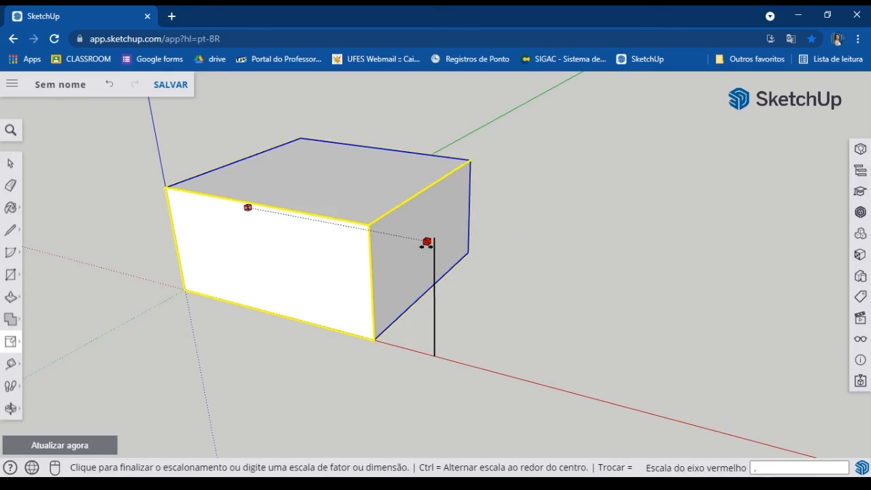
{"action": "key", "text": "Return"}
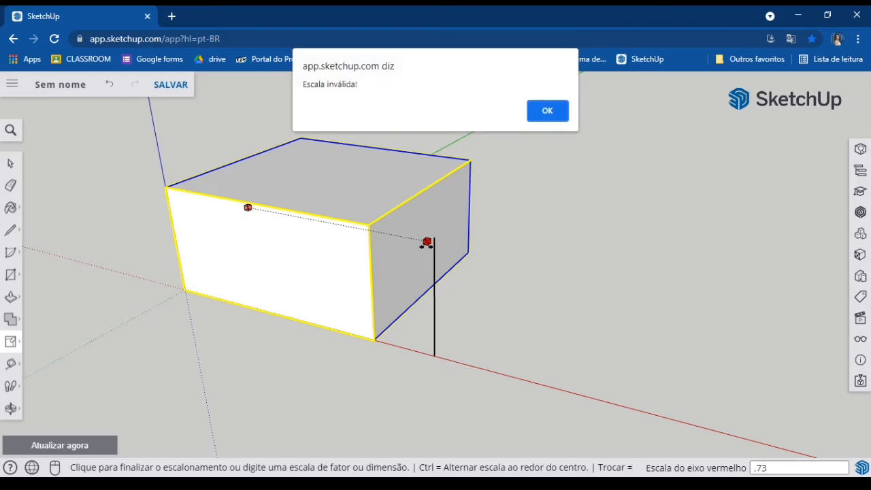
{"action": "left_click", "coordinate": [547, 112]}
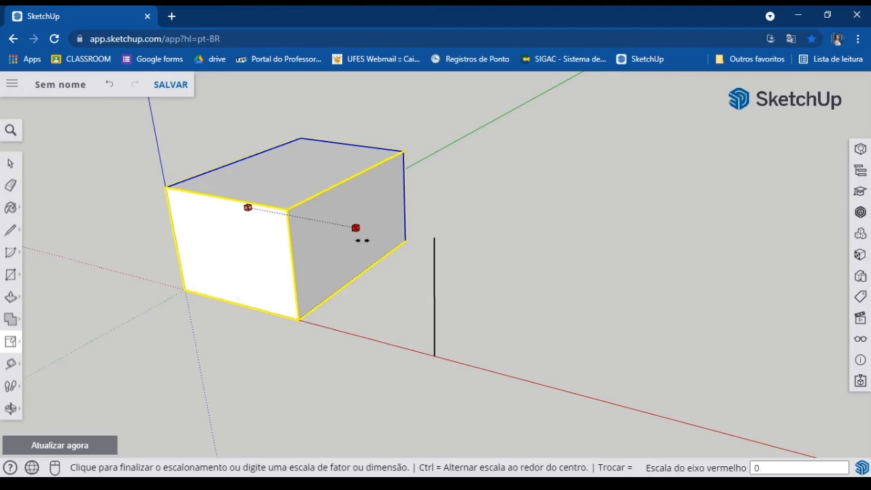
{"action": "key", "text": "Escape"}
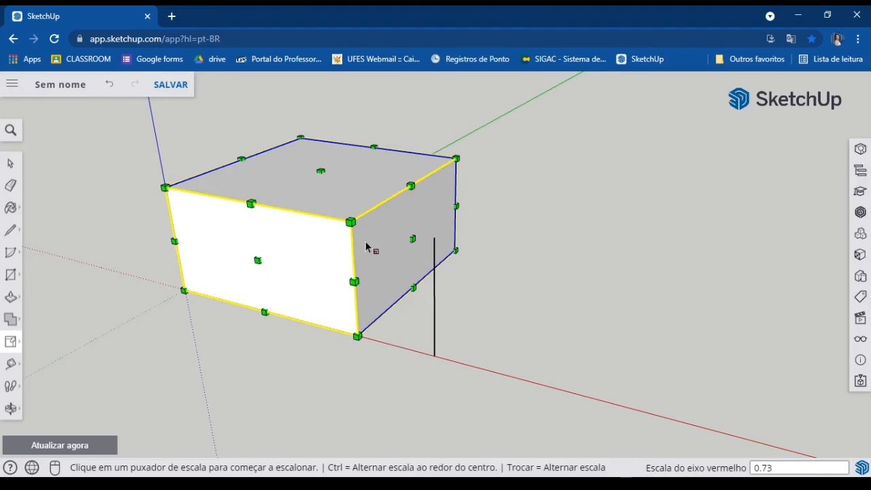
Step: Select the box together with the reference line and delete them both
{"action": "left_click", "coordinate": [10, 163]}
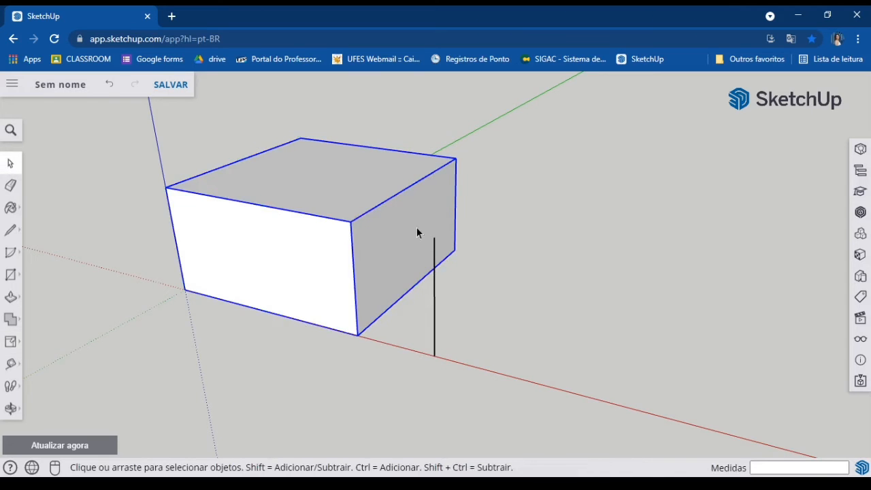
{"action": "left_click", "coordinate": [506, 413]}
{"action": "scroll", "coordinate": [262, 215], "scroll_direction": "down", "scroll_amount": 3}
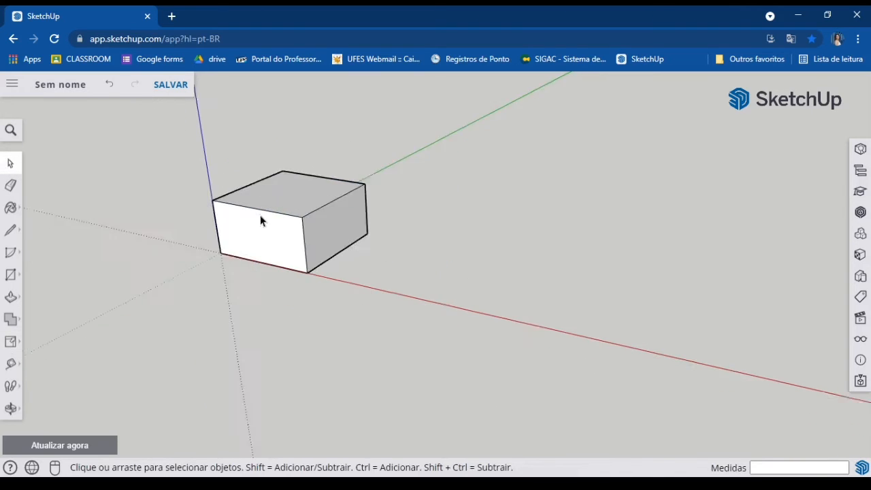
{"action": "scroll", "coordinate": [260, 215], "scroll_direction": "down", "scroll_amount": 2}
{"action": "left_click_drag", "start_coordinate": [181, 162], "coordinate": [633, 342]}
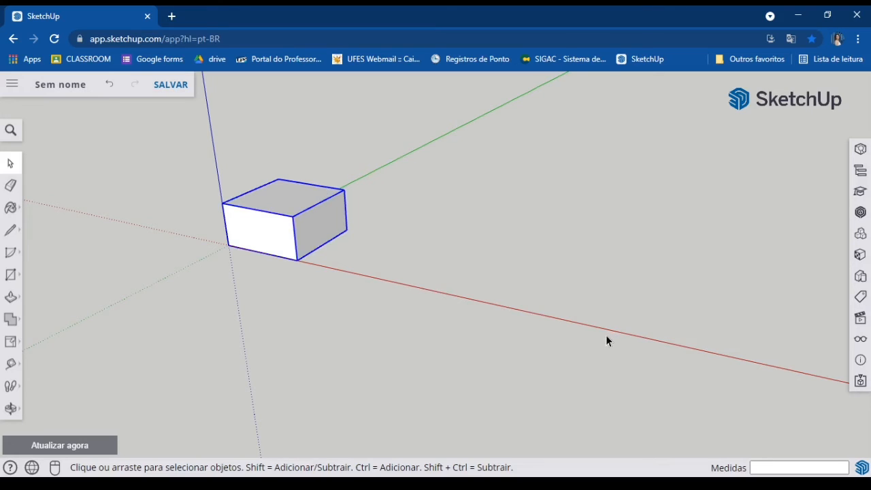
{"action": "key", "text": "Delete"}
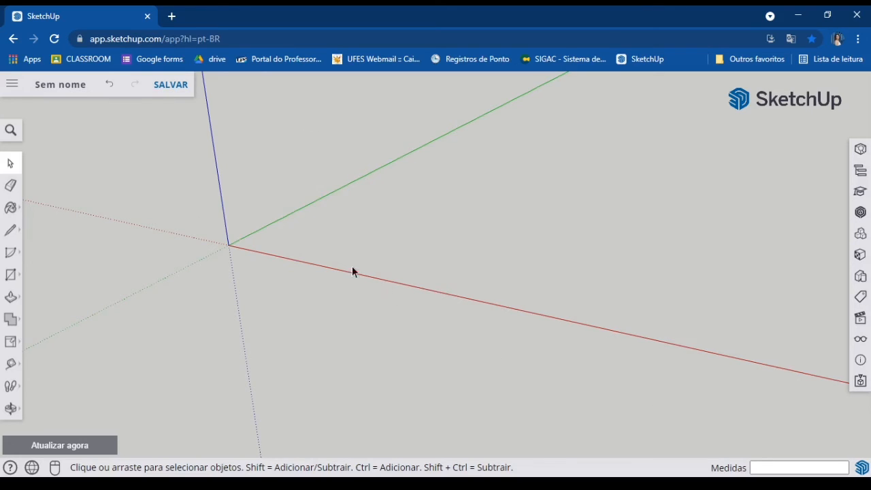
Step: Draw a ground rectangle of about 53.49 m by 63.36 m between the red and green axes
{"action": "left_click", "coordinate": [11, 298]}
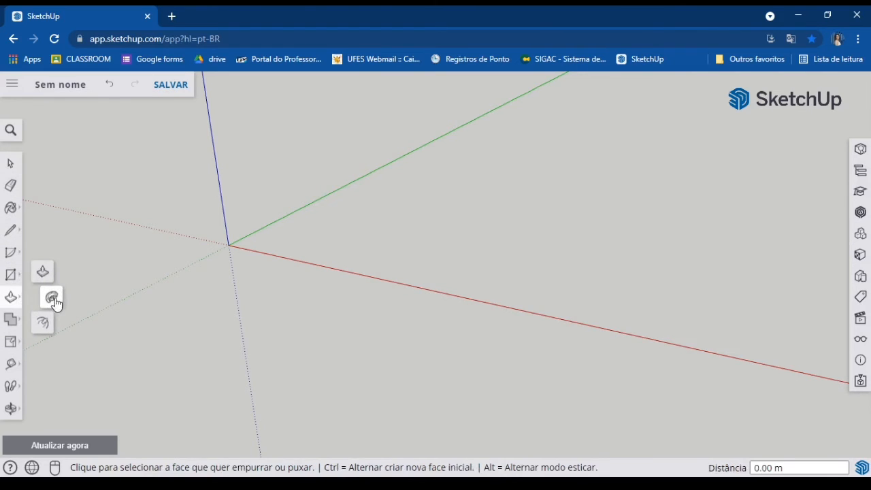
{"action": "left_click", "coordinate": [11, 274]}
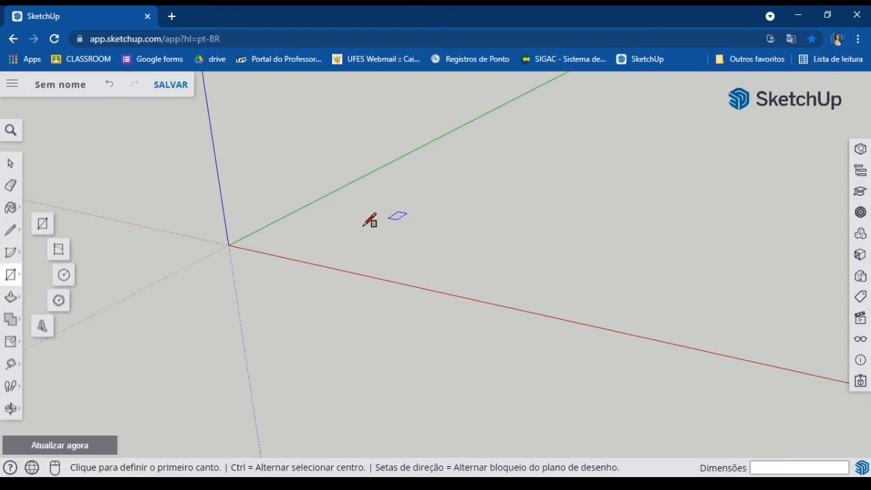
{"action": "left_click", "coordinate": [320, 230]}
{"action": "left_click", "coordinate": [603, 185]}
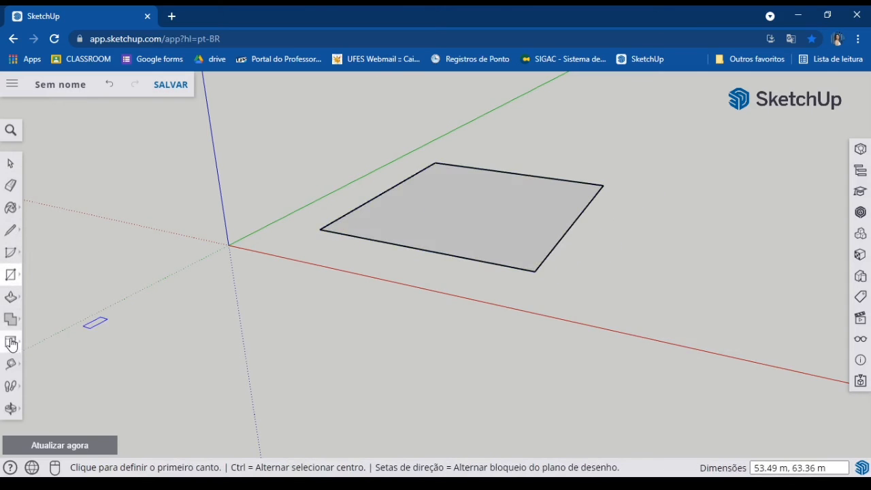
Step: Offset the rectangle's outline inward, and offset the resulting inner face inward once more, making two nested outlines
{"action": "left_click", "coordinate": [11, 297]}
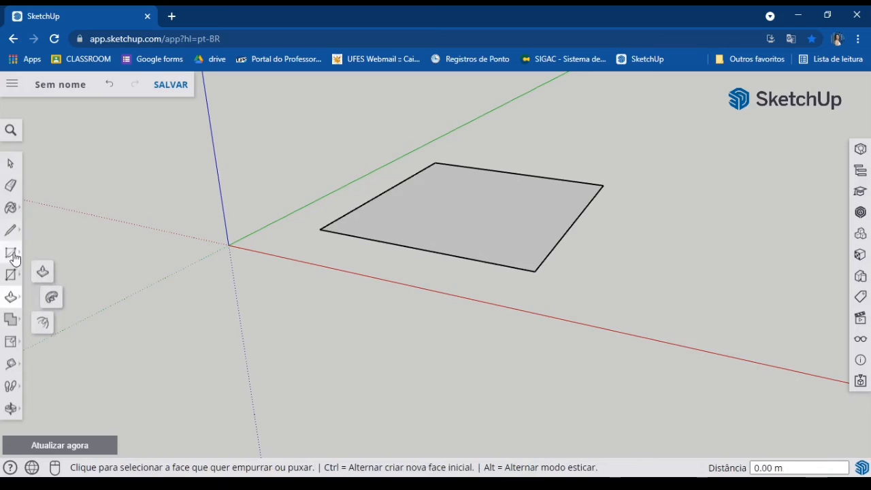
{"action": "left_click", "coordinate": [43, 323]}
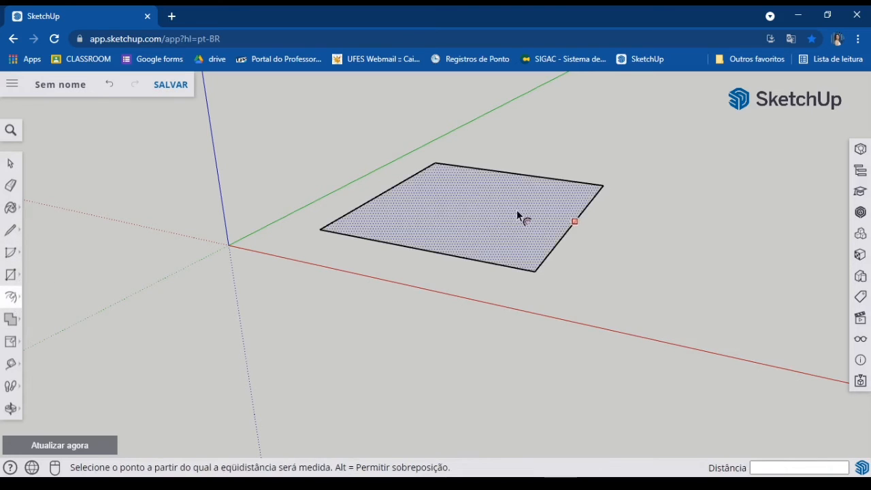
{"action": "middle_click_drag", "start_coordinate": [517, 217], "coordinate": [486, 126]}
{"action": "left_click", "coordinate": [486, 126]}
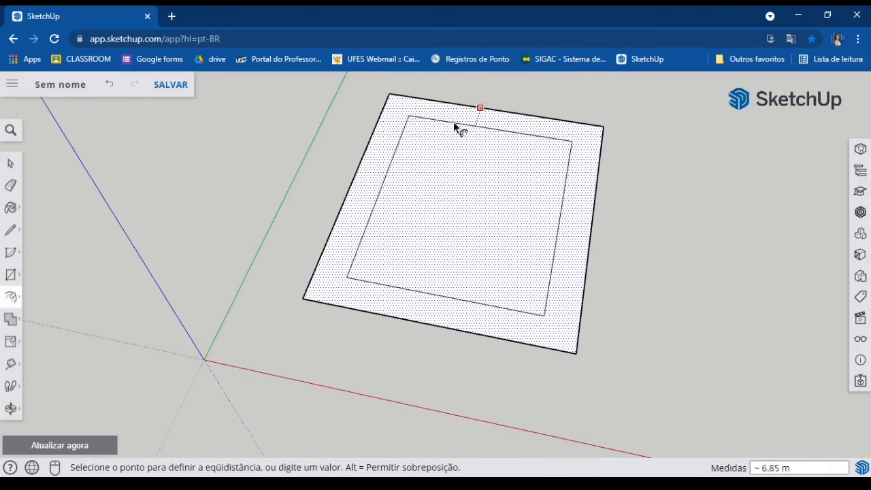
{"action": "left_click", "coordinate": [455, 127]}
{"action": "left_click", "coordinate": [437, 125]}
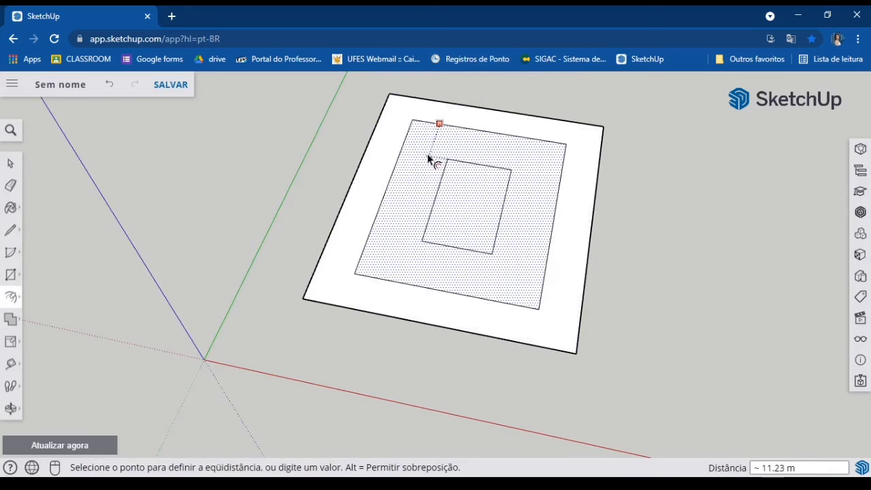
{"action": "left_click", "coordinate": [432, 152]}
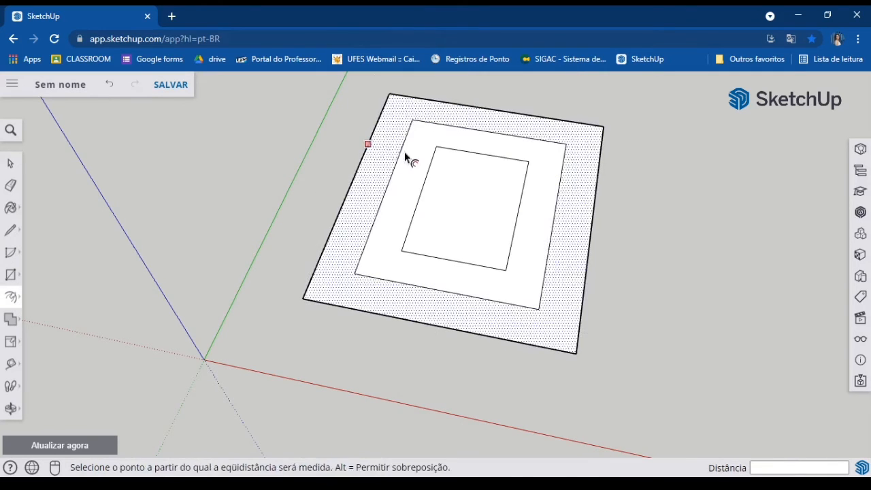
Step: Offset the innermost face inward by 2 m and repeat the same offset three more times on each new inner face
{"action": "left_click", "coordinate": [473, 153]}
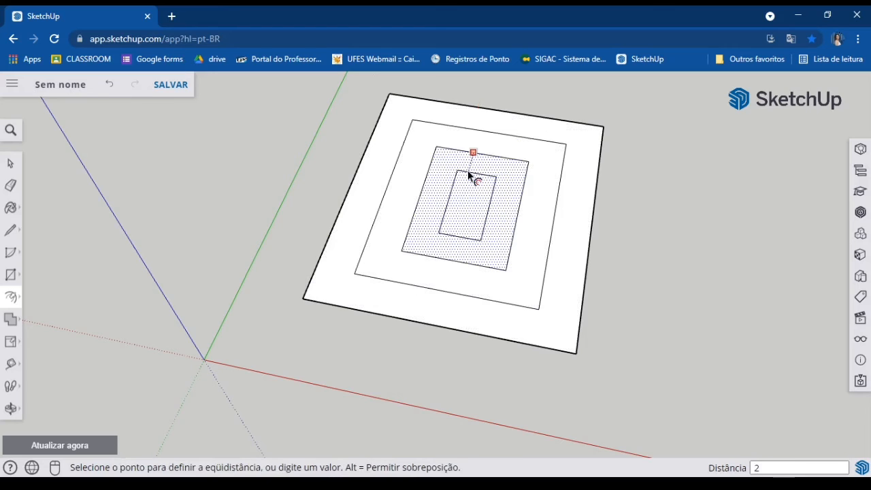
{"action": "key", "text": "Return"}
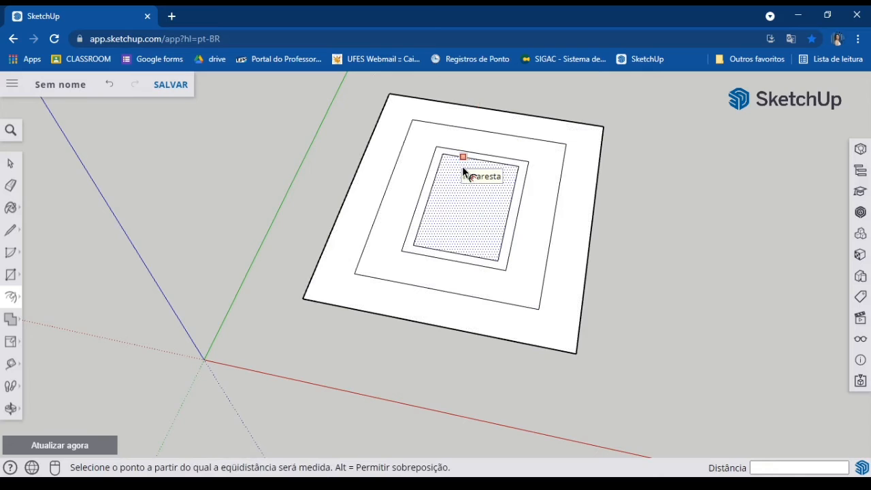
{"action": "double_click", "coordinate": [456, 166]}
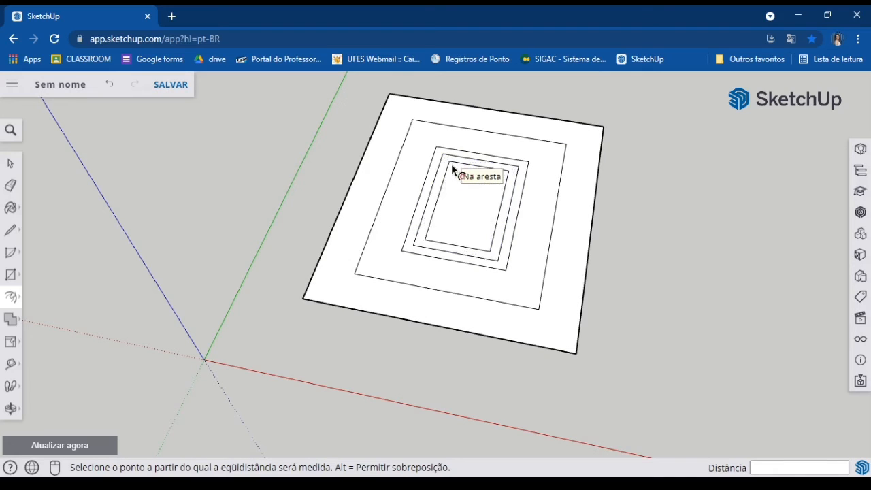
{"action": "double_click", "coordinate": [441, 222]}
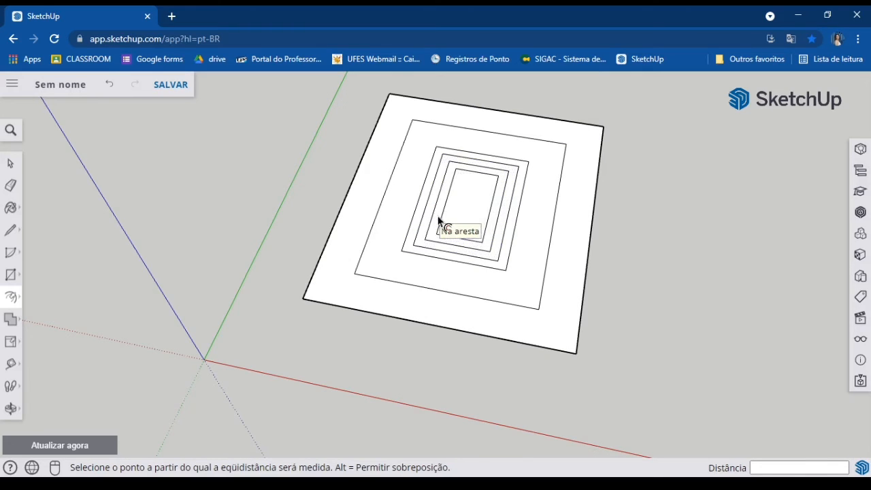
{"action": "double_click", "coordinate": [466, 185]}
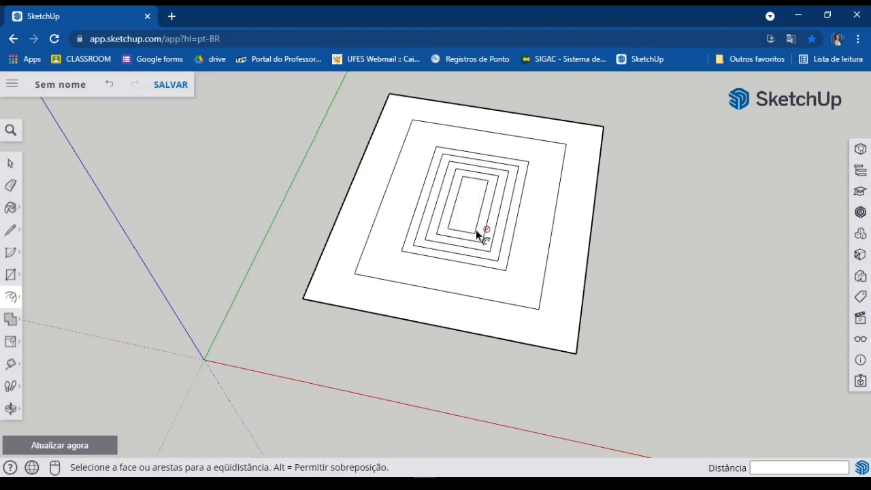
Step: Offset the outer border face inward to add an outline about midway between the outer edge and the first inner outline
{"action": "left_click", "coordinate": [372, 188]}
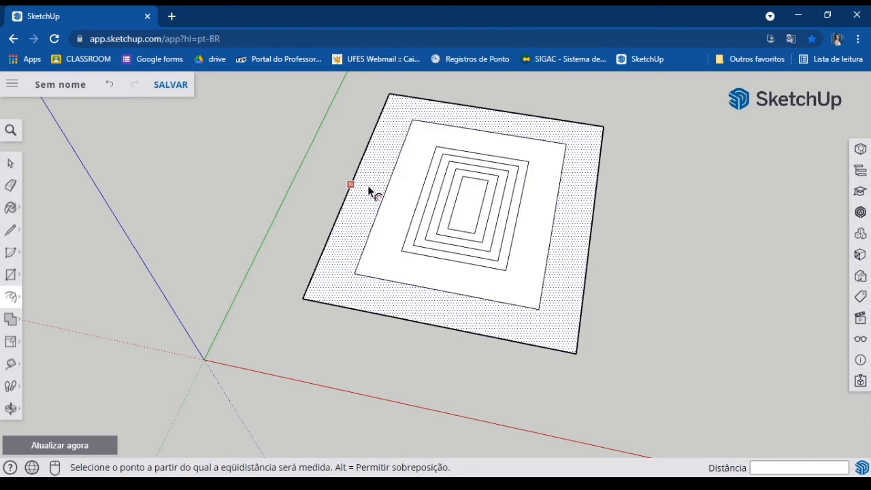
{"action": "left_click", "coordinate": [372, 188]}
{"action": "left_click", "coordinate": [372, 195]}
{"action": "left_click", "coordinate": [10, 163]}
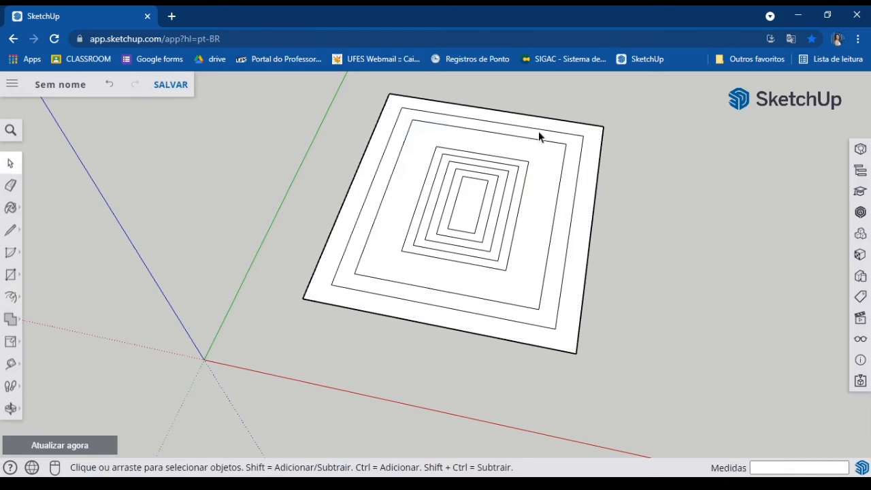
Step: Draw an octagon with an inscribed radius of about 13.11 m on the ground beside the nested rectangles
{"action": "middle_click_drag", "start_coordinate": [422, 311], "coordinate": [13, 343]}
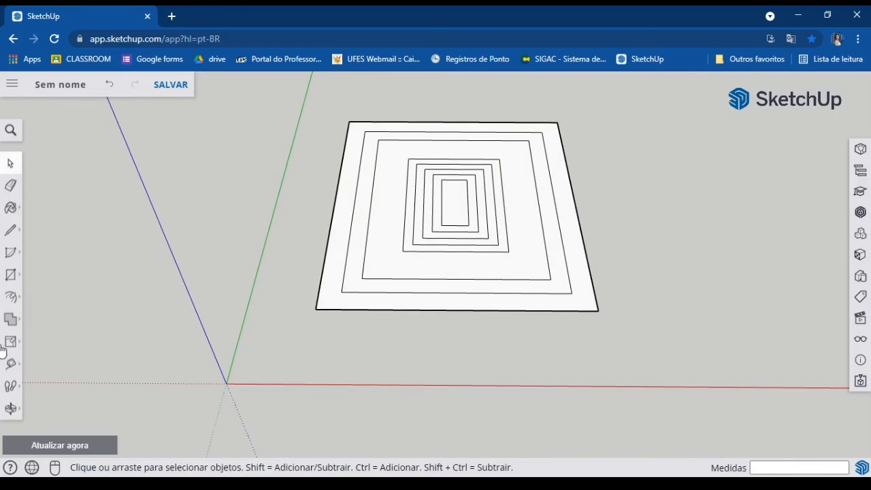
{"action": "left_click", "coordinate": [13, 276]}
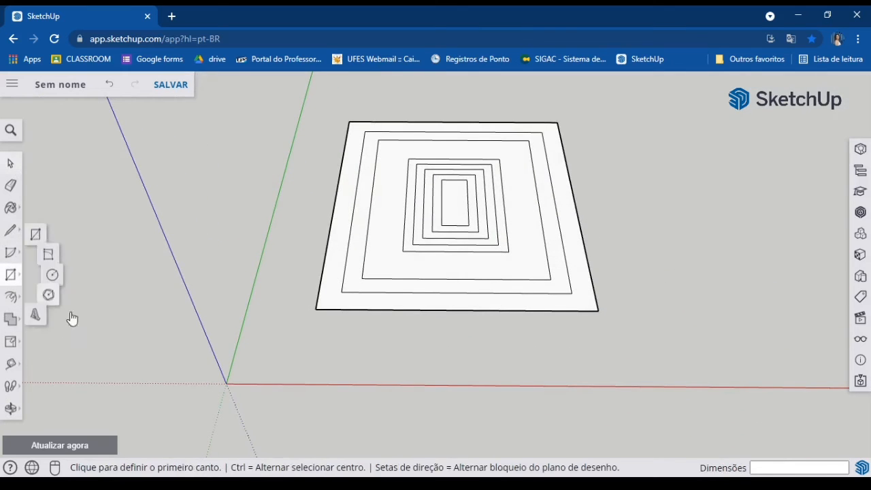
{"action": "left_click", "coordinate": [58, 299]}
{"action": "left_click", "coordinate": [689, 266]}
{"action": "left_click", "coordinate": [751, 257]}
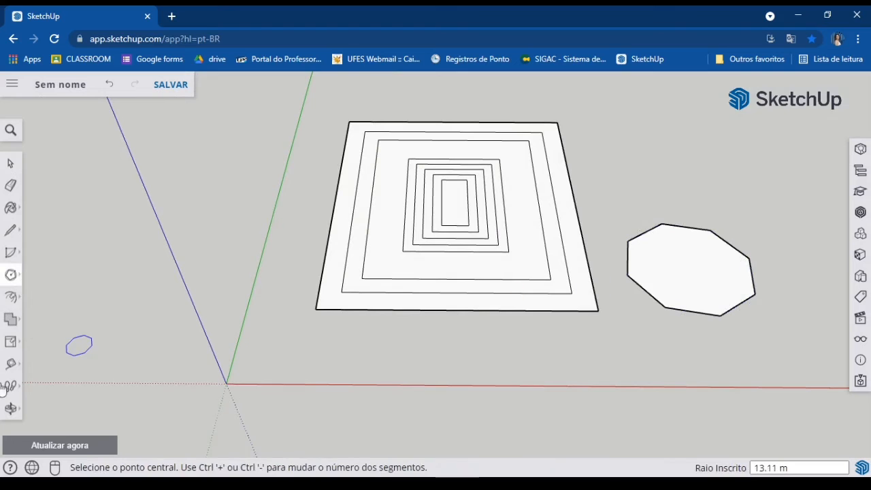
Step: Offset the octagon's face inward and offset the resulting inner face inward once more, making two nested octagonal outlines
{"action": "left_click", "coordinate": [10, 319]}
{"action": "left_click", "coordinate": [680, 235]}
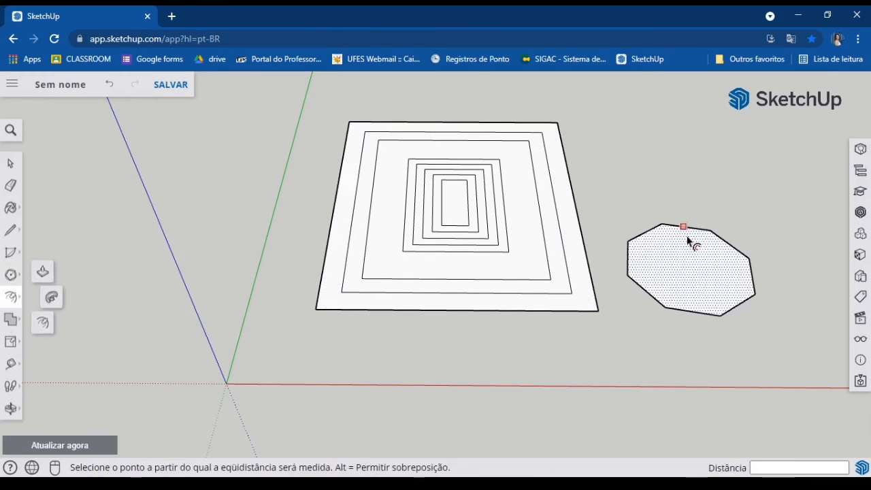
{"action": "left_click", "coordinate": [684, 225]}
{"action": "left_click", "coordinate": [680, 247]}
{"action": "scroll", "coordinate": [681, 238], "scroll_direction": "up", "scroll_amount": 3}
{"action": "left_click", "coordinate": [648, 259]}
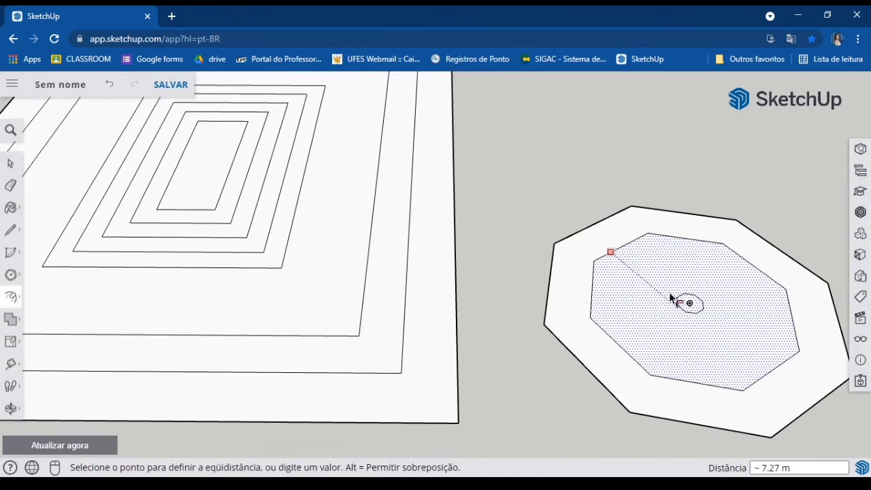
{"action": "left_click", "coordinate": [647, 278]}
{"action": "scroll", "coordinate": [553, 346], "scroll_direction": "down", "scroll_amount": 4}
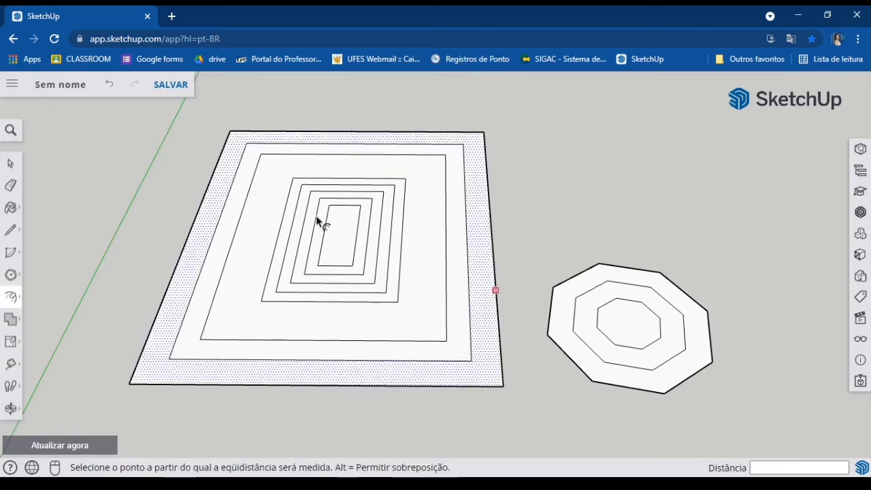
Step: Select the octagon's outer ring, middle ring, centre face and inner outline one at a time to examine the separate faces and edges
{"action": "left_click", "coordinate": [11, 165]}
{"action": "scroll", "coordinate": [635, 343], "scroll_direction": "up", "scroll_amount": 1}
{"action": "left_click", "coordinate": [634, 340]}
{"action": "left_click", "coordinate": [572, 314]}
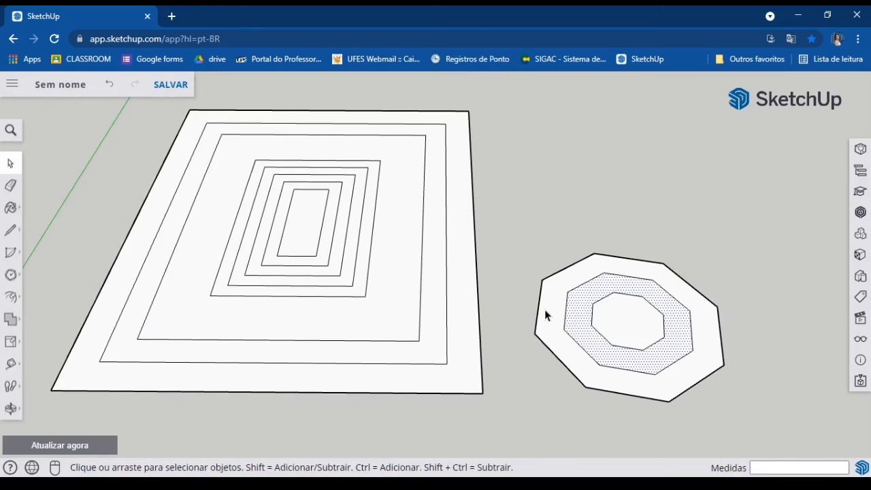
{"action": "left_click", "coordinate": [545, 314]}
{"action": "scroll", "coordinate": [596, 284], "scroll_direction": "up", "scroll_amount": 3}
{"action": "scroll", "coordinate": [595, 286], "scroll_direction": "down", "scroll_amount": 2}
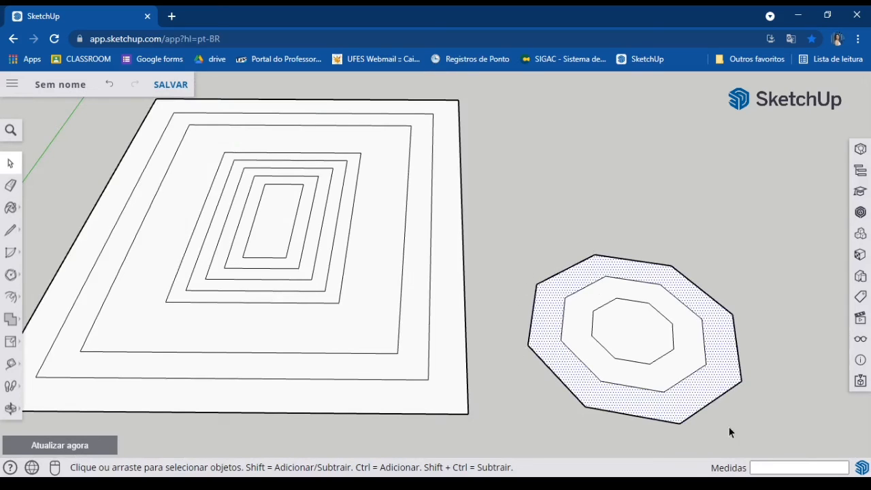
{"action": "left_click", "coordinate": [581, 305]}
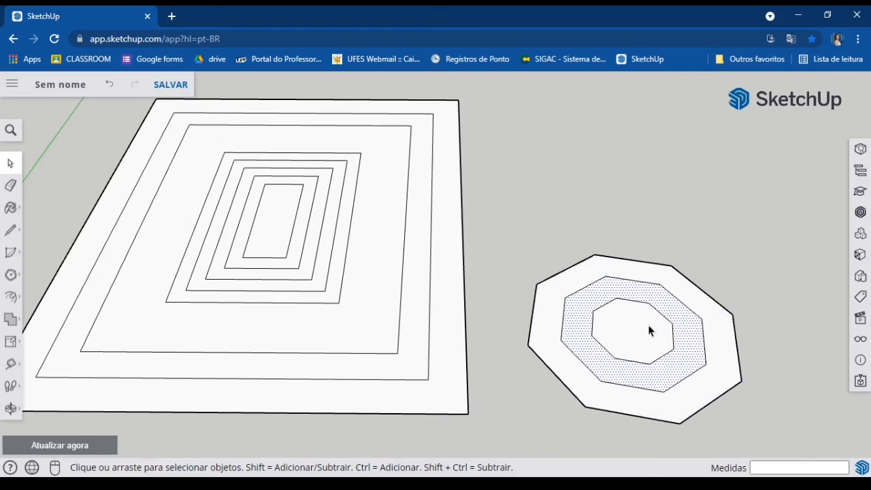
{"action": "left_click", "coordinate": [649, 331]}
{"action": "left_click", "coordinate": [606, 302]}
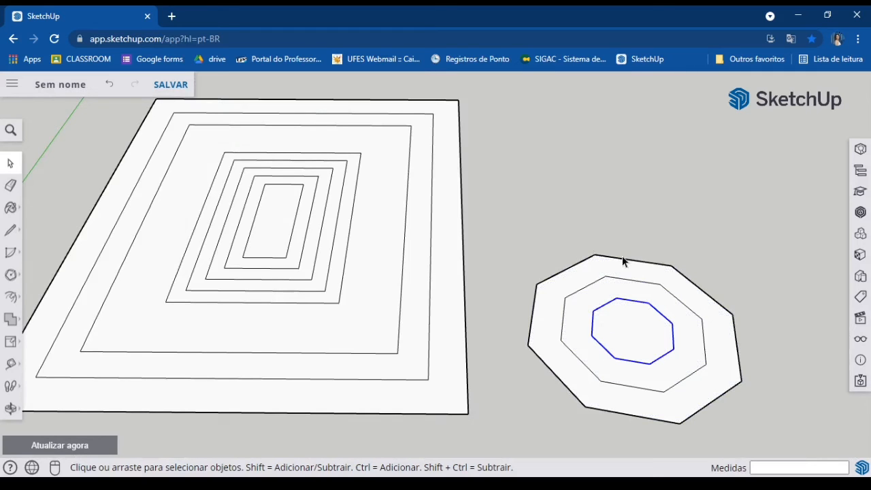
{"action": "left_click", "coordinate": [598, 319]}
{"action": "left_click", "coordinate": [577, 322]}
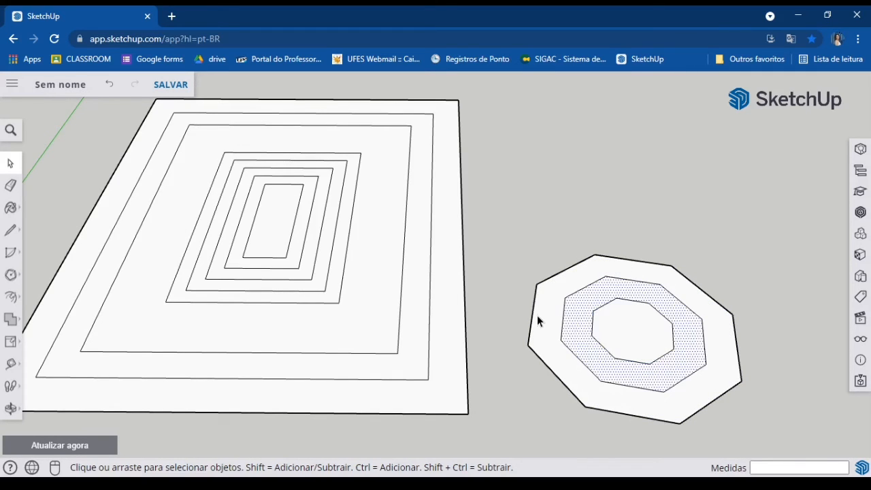
{"action": "left_click", "coordinate": [537, 315]}
{"action": "left_click", "coordinate": [581, 301]}
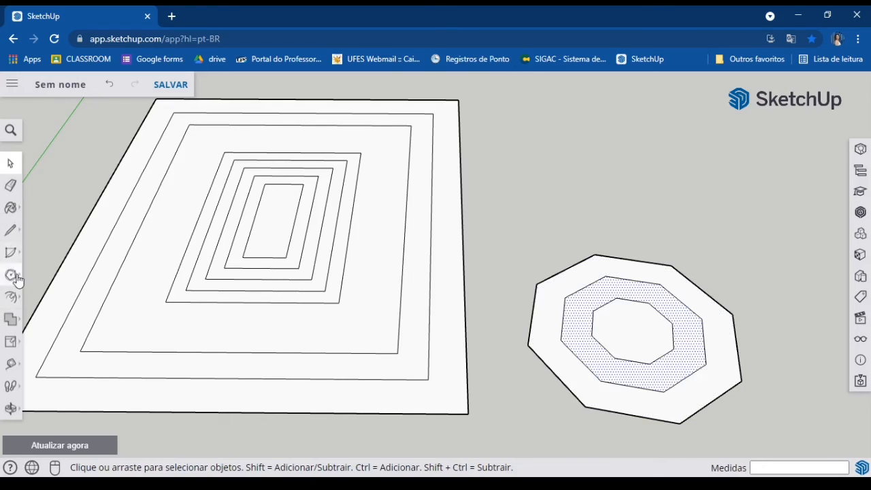
Step: Push/Pull the octagon's middle ring upward to form a raised hollow ring
{"action": "left_click", "coordinate": [11, 297]}
{"action": "left_click", "coordinate": [583, 319]}
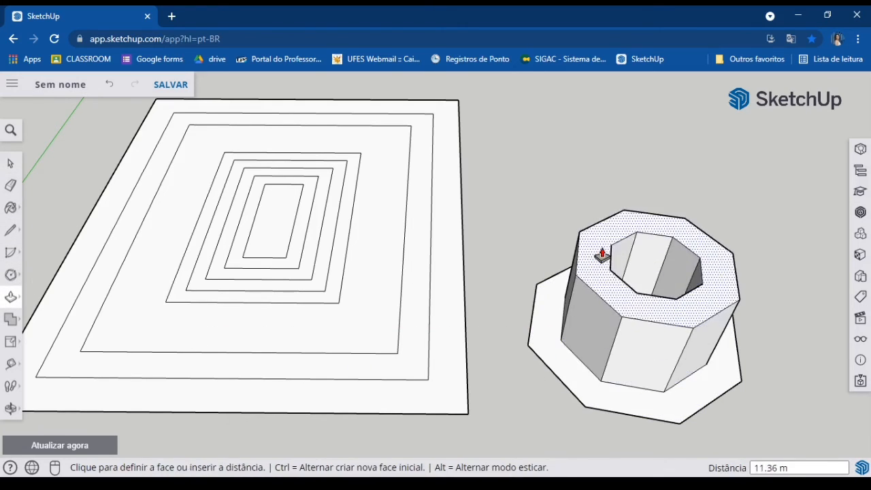
{"action": "left_click", "coordinate": [581, 302]}
Step: Raise the octagon's outer ring and centre face by 3.89 m, level with the top of the middle ring
{"action": "middle_click_drag", "start_coordinate": [582, 301], "coordinate": [513, 343]}
{"action": "scroll", "coordinate": [624, 297], "scroll_direction": "up", "scroll_amount": 3}
{"action": "left_click", "coordinate": [517, 330]}
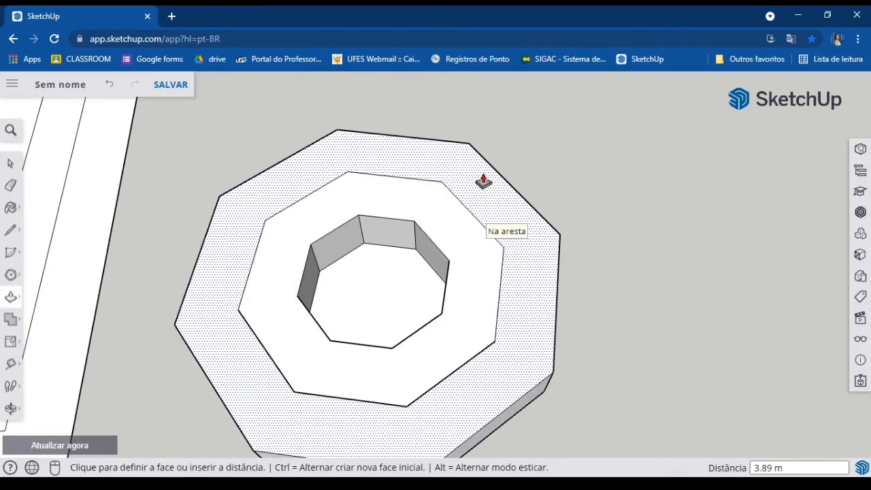
{"action": "left_click", "coordinate": [483, 181]}
{"action": "left_click", "coordinate": [375, 278]}
{"action": "left_click", "coordinate": [487, 242]}
Step: Push the octagonal solid's outer ring down 2.06 m to form a lower step around the middle ring
{"action": "middle_click_drag", "start_coordinate": [487, 241], "coordinate": [163, 192]}
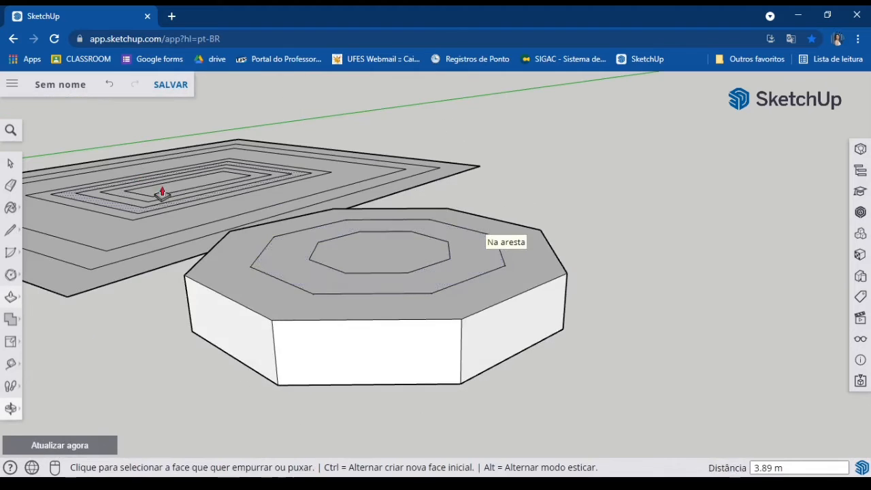
{"action": "left_click", "coordinate": [243, 298]}
{"action": "left_click", "coordinate": [253, 330]}
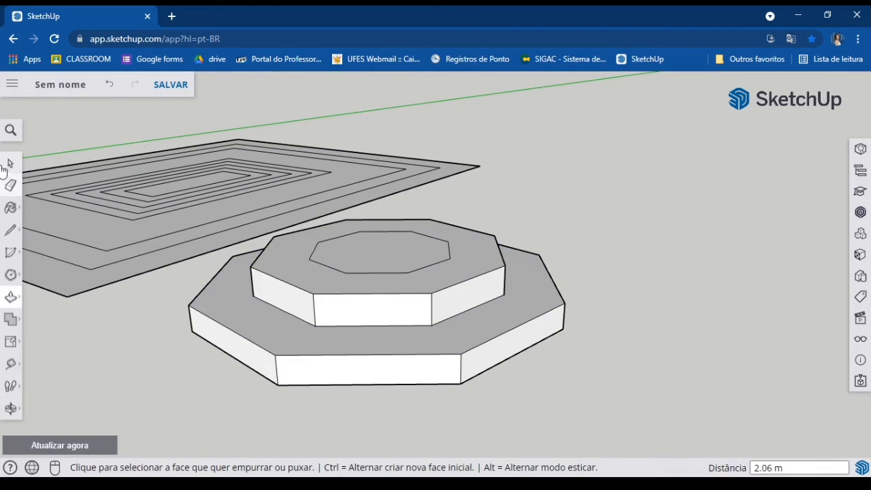
Step: Rotate the centre octagonal face and its edges on top of the stepped solid relative to the surrounding ring
{"action": "left_click", "coordinate": [11, 163]}
{"action": "scroll", "coordinate": [366, 286], "scroll_direction": "up", "scroll_amount": 5}
{"action": "left_click", "coordinate": [366, 287]}
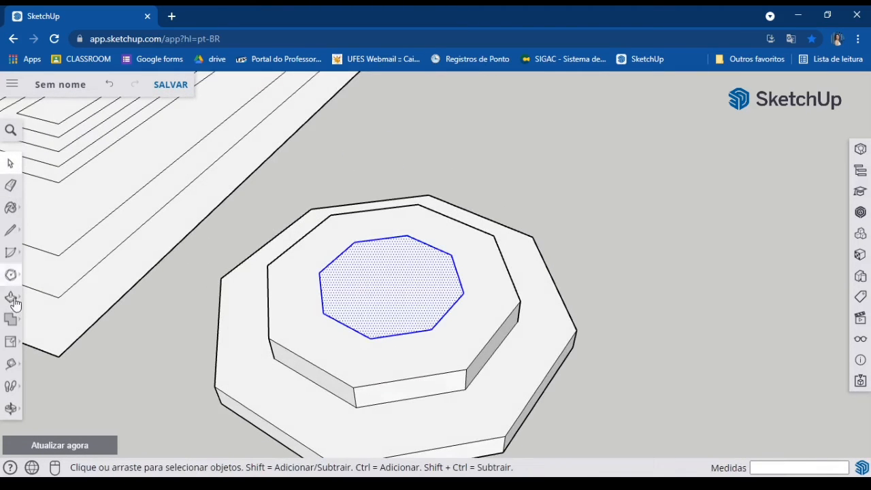
{"action": "left_click", "coordinate": [10, 342]}
{"action": "left_click", "coordinate": [389, 284]}
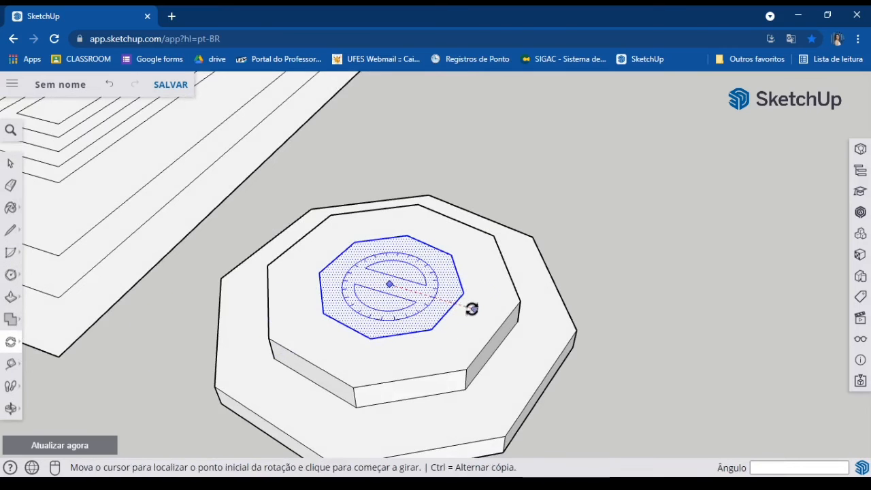
{"action": "left_click", "coordinate": [471, 309]}
{"action": "left_click", "coordinate": [445, 241]}
{"action": "middle_click_drag", "start_coordinate": [383, 389], "coordinate": [301, 250]}
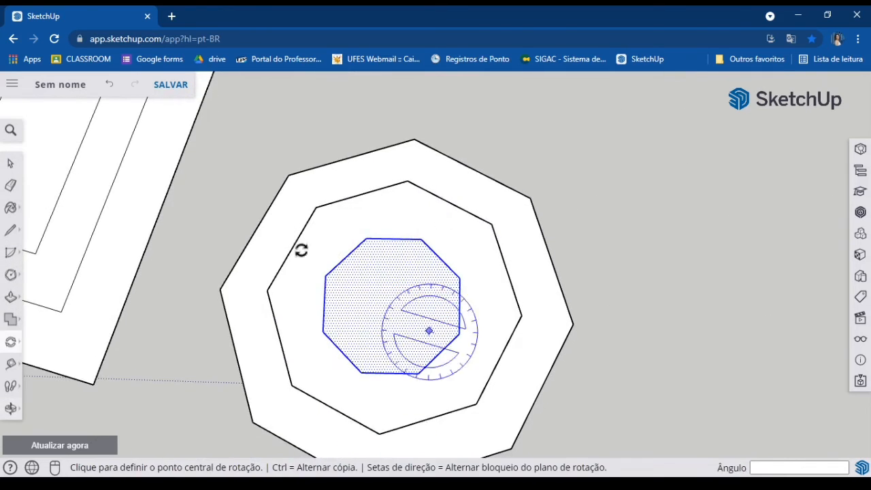
{"action": "scroll", "coordinate": [382, 292], "scroll_direction": "down", "scroll_amount": 2}
{"action": "key", "text": "space"}
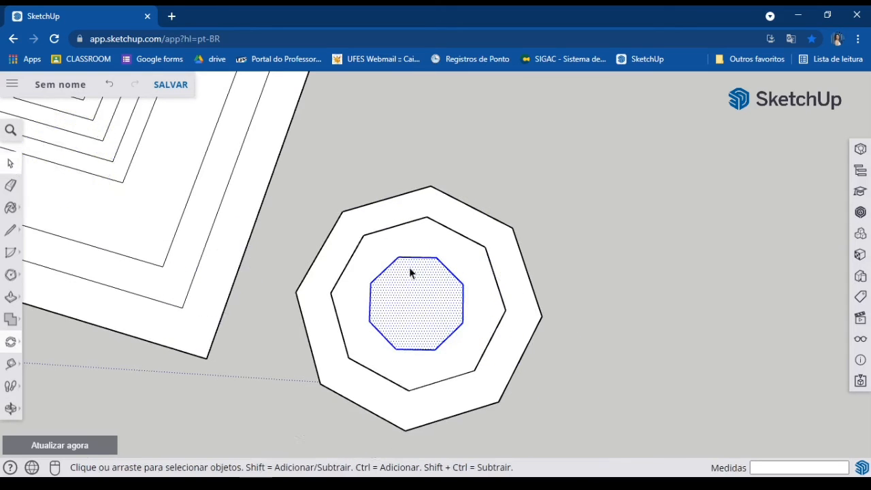
Step: Delete all the geometry in the model
{"action": "scroll", "coordinate": [410, 272], "scroll_direction": "down", "scroll_amount": 4}
{"action": "key", "text": "ctrl+a"}
{"action": "key", "text": "Delete"}
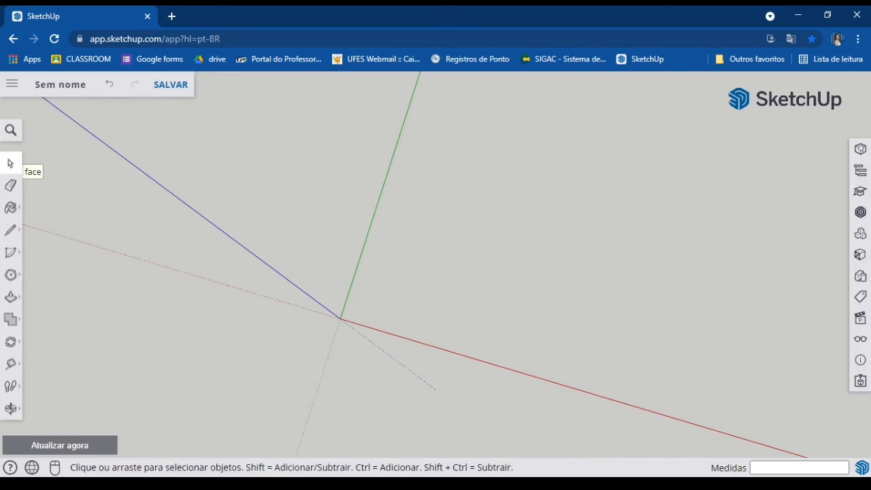
Step: Draw a wavy M-shaped Freehand curve with two humps between the red and green axes
{"action": "left_click", "coordinate": [15, 235]}
{"action": "left_click", "coordinate": [42, 241]}
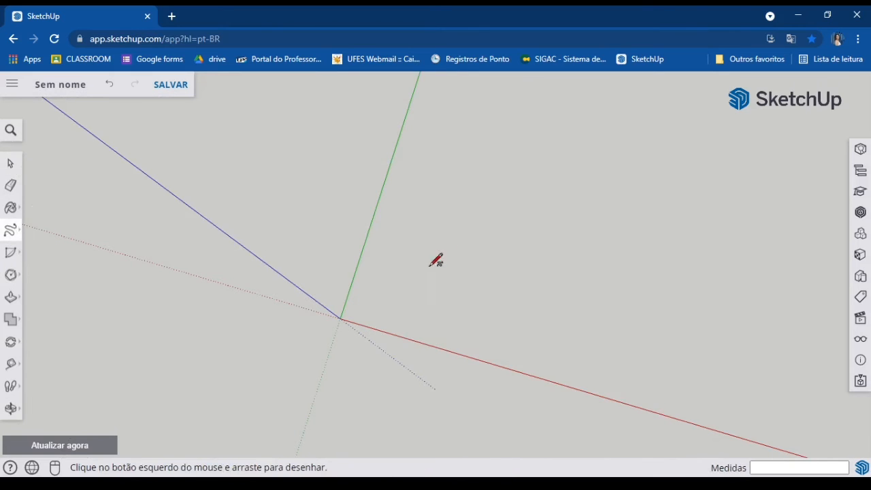
{"action": "middle_click_drag", "start_coordinate": [435, 259], "coordinate": [375, 303]}
{"action": "left_click_drag", "start_coordinate": [507, 278], "coordinate": [538, 296]}
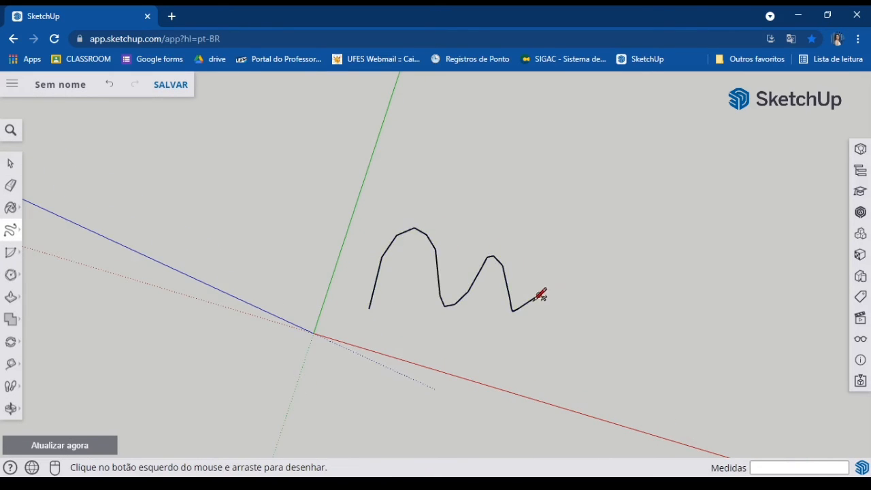
Step: Draw a small upright octagon at the starting end of the freehand curve
{"action": "left_click", "coordinate": [11, 320]}
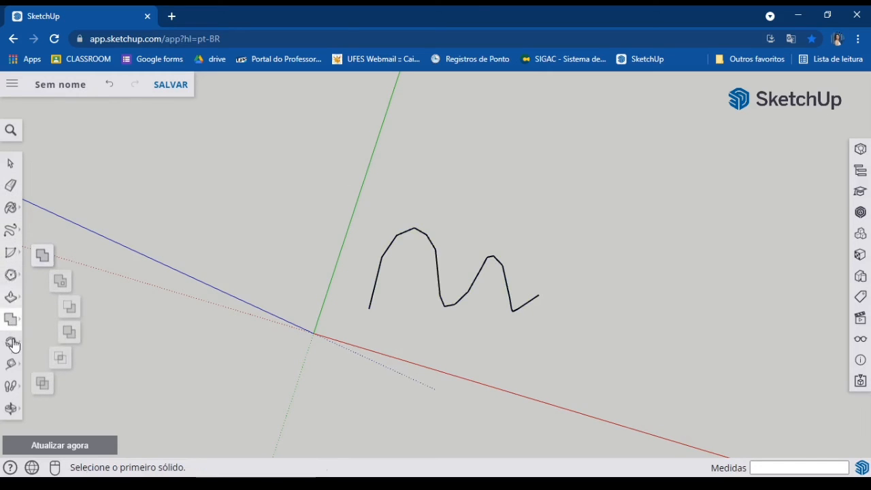
{"action": "left_click", "coordinate": [14, 278]}
{"action": "scroll", "coordinate": [354, 274], "scroll_direction": "up", "scroll_amount": 6}
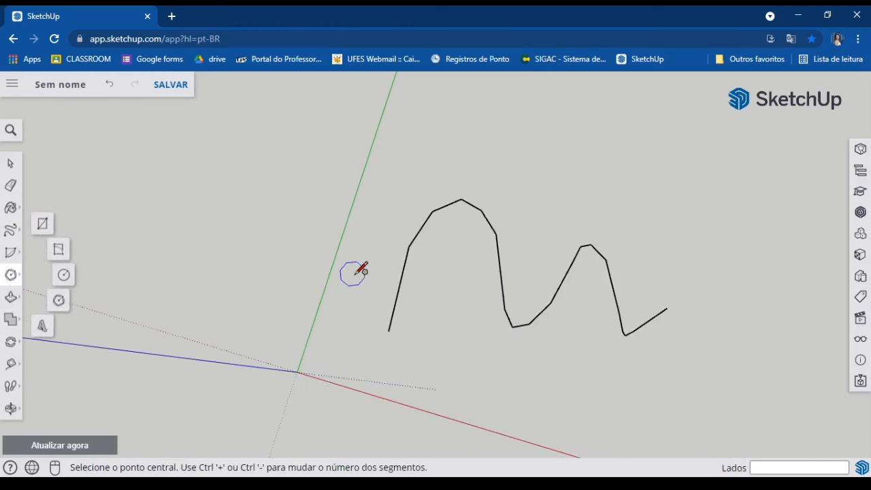
{"action": "middle_click_drag", "start_coordinate": [393, 278], "coordinate": [436, 422]}
{"action": "left_click", "coordinate": [424, 253]}
{"action": "left_click", "coordinate": [453, 232]}
Step: Try to extrude the octagon along the freehand curve with Follow Me
{"action": "left_click", "coordinate": [12, 163]}
{"action": "middle_click_drag", "start_coordinate": [313, 286], "coordinate": [551, 292]}
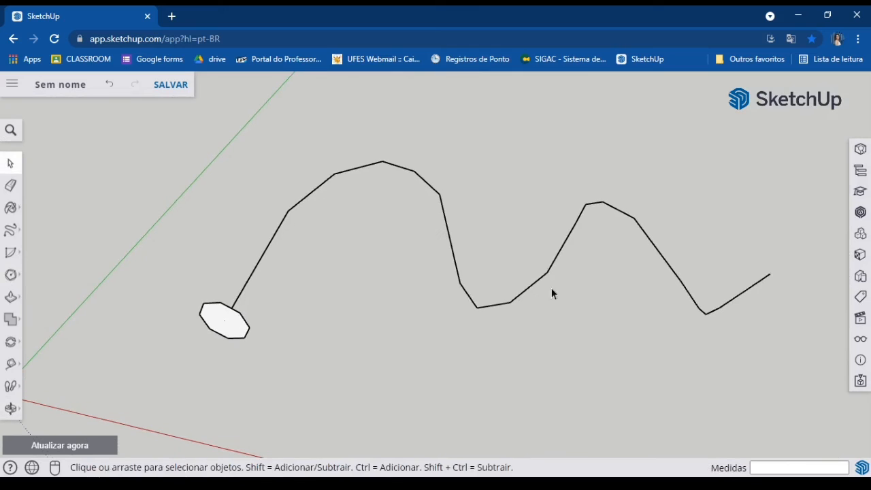
{"action": "left_click", "coordinate": [518, 298]}
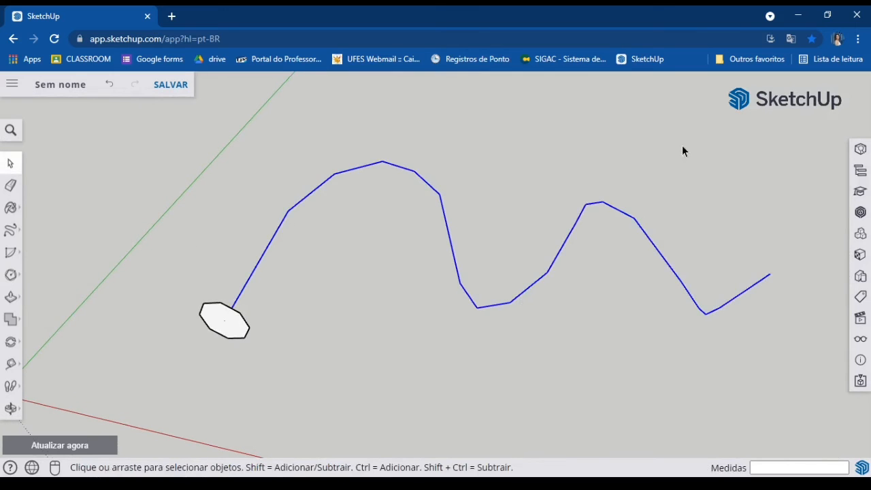
{"action": "left_click", "coordinate": [15, 304]}
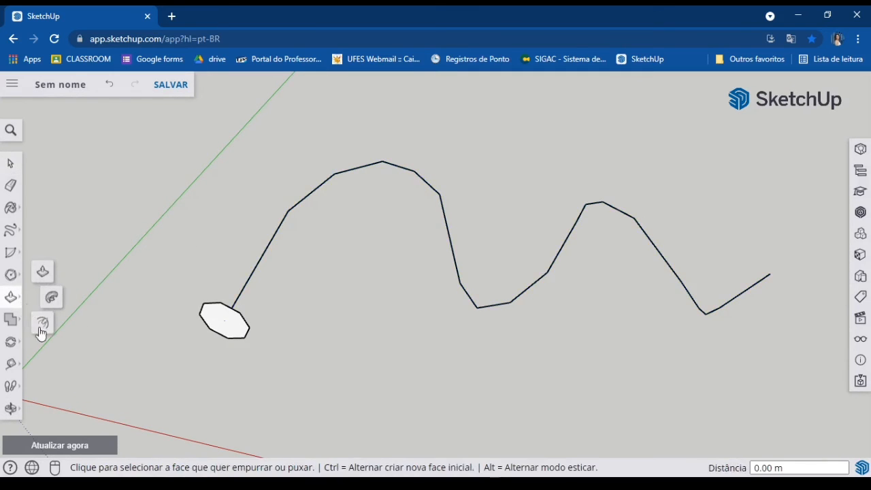
{"action": "left_click", "coordinate": [43, 322]}
{"action": "left_click", "coordinate": [15, 299]}
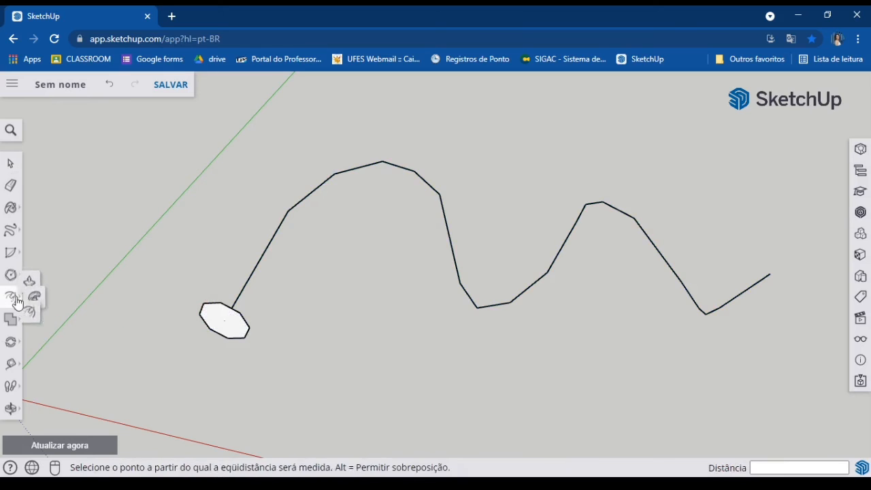
{"action": "left_click", "coordinate": [51, 297]}
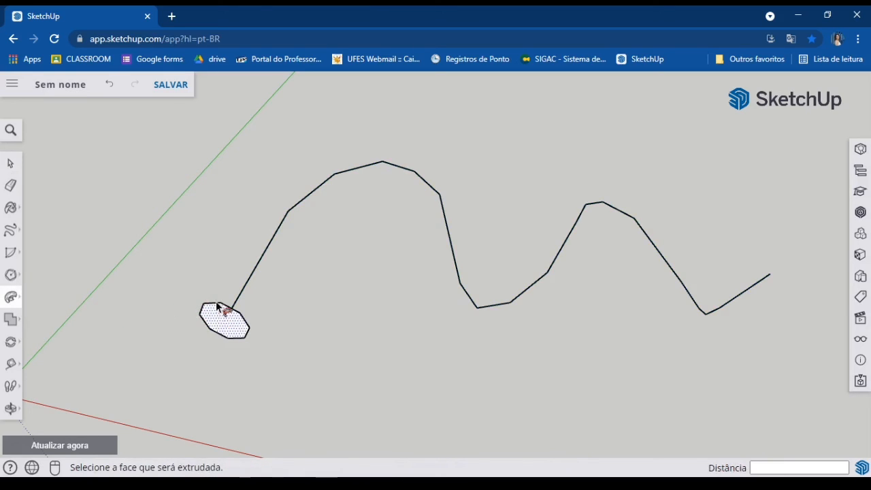
{"action": "left_click", "coordinate": [221, 318]}
Step: Select the freehand curve as the path and extrude the octagon face along it with Follow Me to form a wavy tube
{"action": "left_click", "coordinate": [6, 165]}
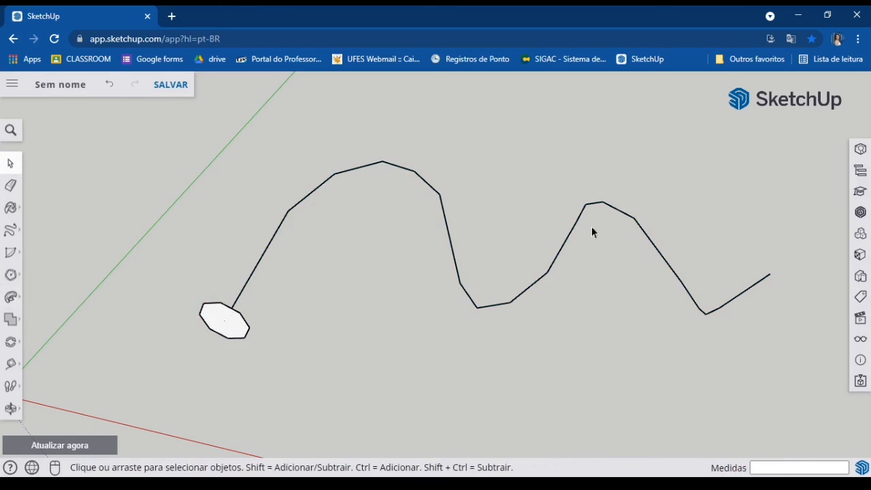
{"action": "left_click", "coordinate": [372, 166]}
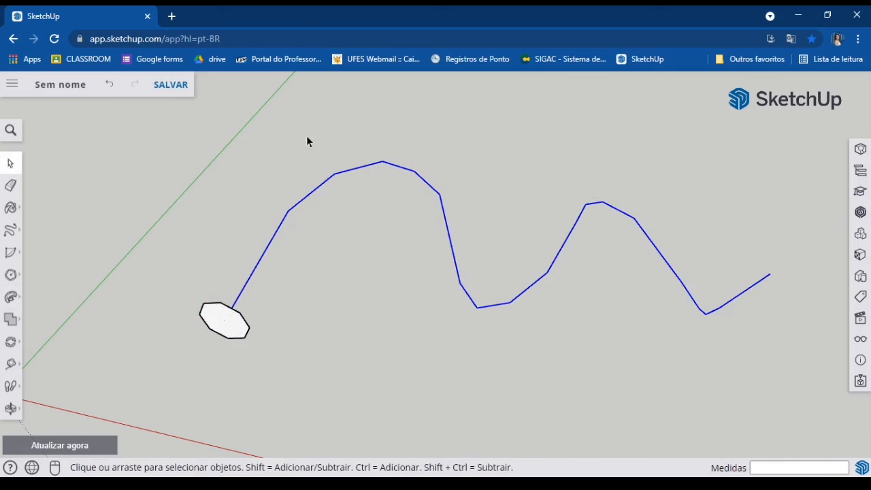
{"action": "left_click", "coordinate": [12, 297]}
{"action": "left_click", "coordinate": [218, 315]}
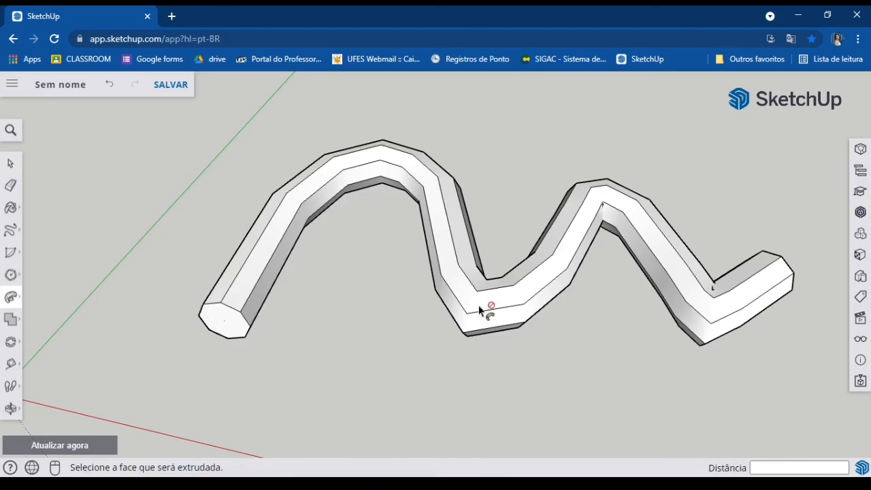
{"action": "middle_click_drag", "start_coordinate": [381, 243], "coordinate": [522, 58]}
{"action": "middle_click_drag", "start_coordinate": [277, 348], "coordinate": [29, 163]}
{"action": "left_click", "coordinate": [8, 161]}
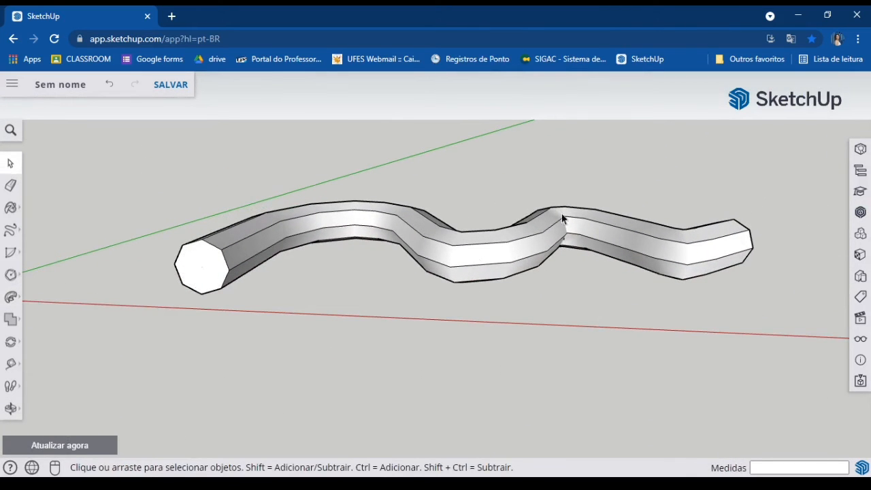
{"action": "mouse_move", "coordinate": [332, 286]}
{"action": "middle_mouse_down"}
{"action": "mouse_move", "coordinate": [342, 274]}
{"action": "mouse_move", "coordinate": [356, 337]}
{"action": "mouse_move", "coordinate": [320, 292]}
{"action": "middle_mouse_up"}
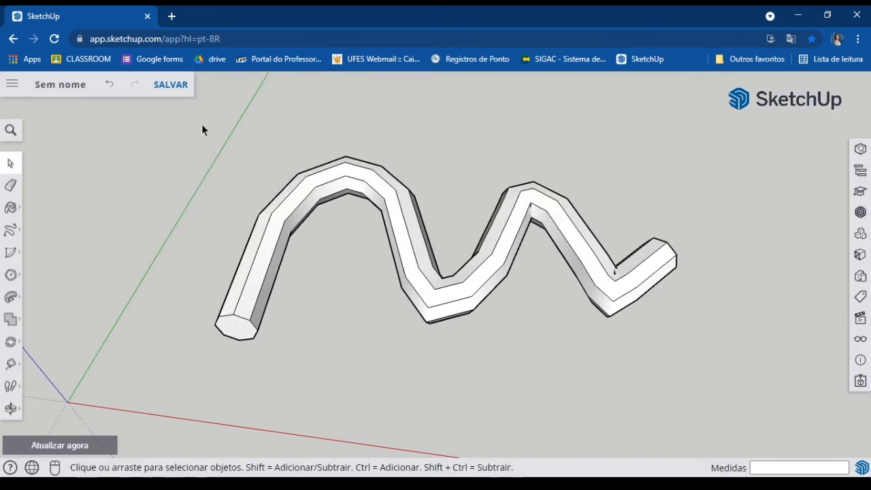
Step: Select the whole wavy tube and delete it
{"action": "left_click_drag", "start_coordinate": [201, 124], "coordinate": [810, 392]}
{"action": "key", "text": "Delete"}
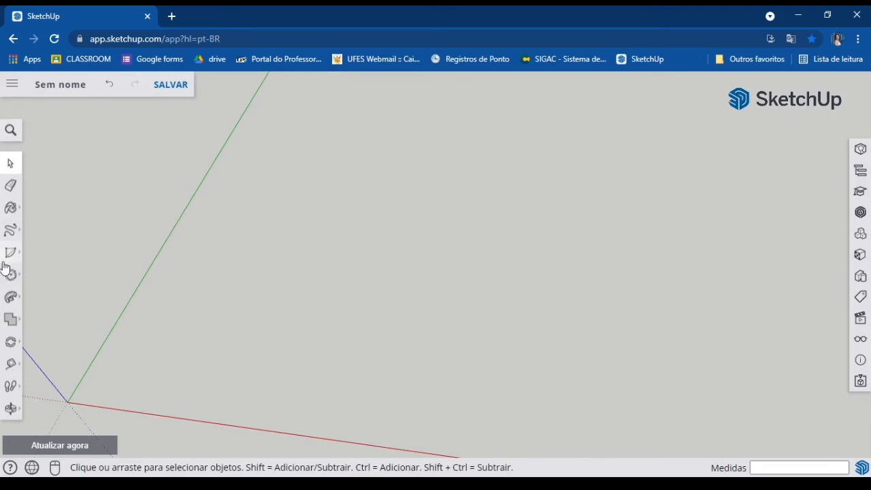
{"action": "left_click", "coordinate": [10, 364]}
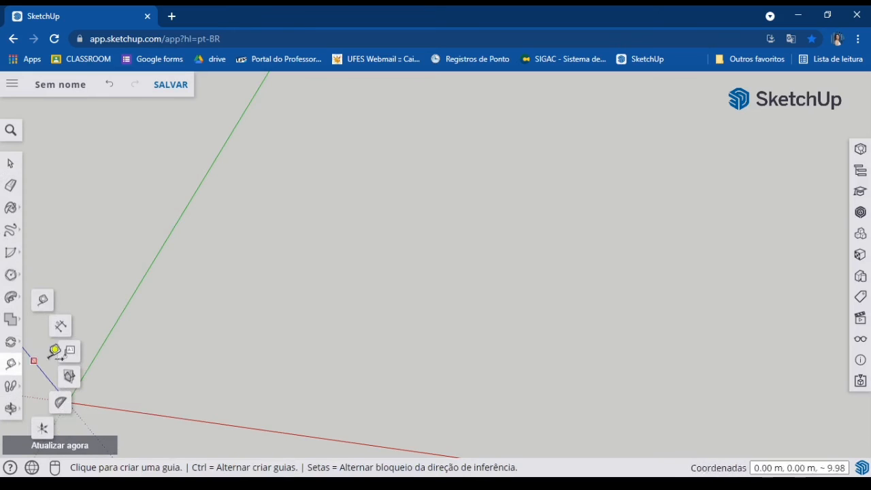
{"action": "left_click", "coordinate": [10, 408]}
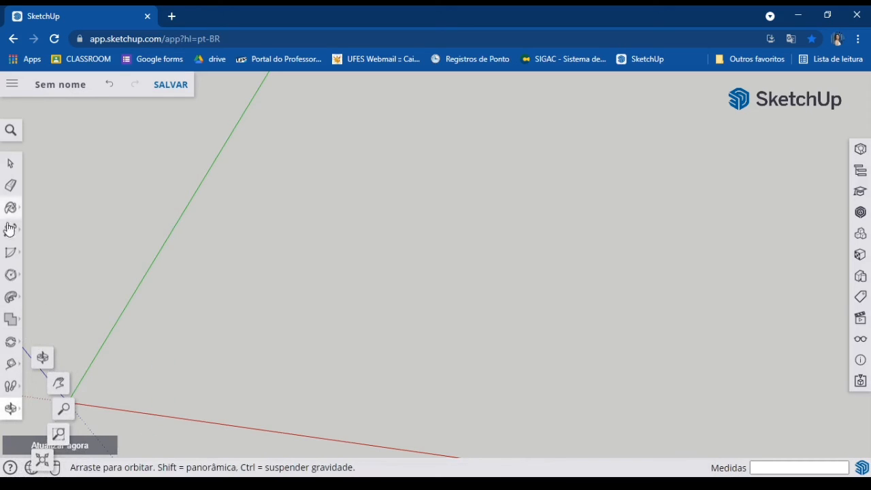
Step: Draw an octagon of about 12.31 m inscribed radius near the origin and Push/Pull it up about 26.47 m into a prism
{"action": "left_click", "coordinate": [12, 275]}
{"action": "left_click", "coordinate": [267, 349]}
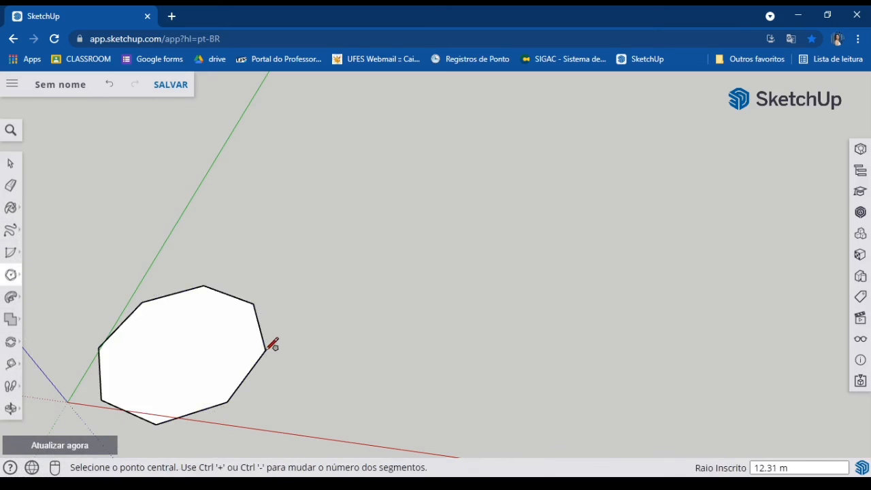
{"action": "key", "text": "p"}
{"action": "left_click", "coordinate": [210, 338]}
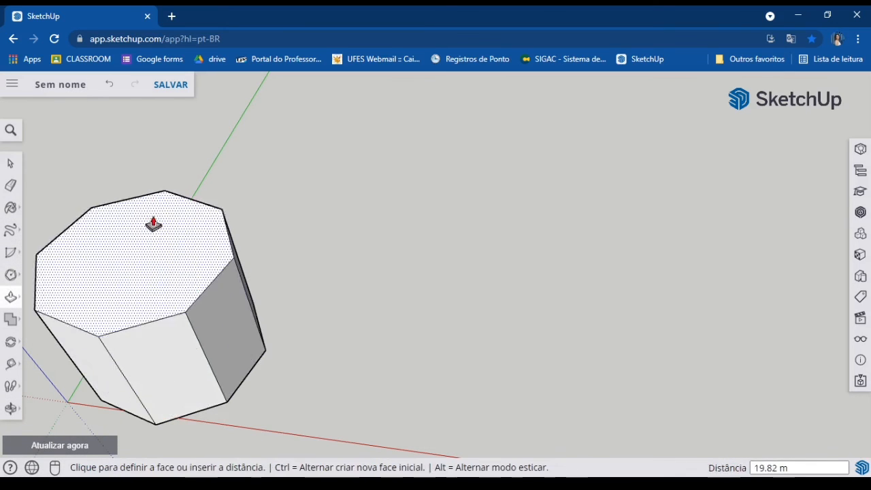
{"action": "left_click", "coordinate": [146, 211]}
Step: Orbit away until the prism is out of view and bring it back with Zoom Extents
{"action": "left_click", "coordinate": [12, 409]}
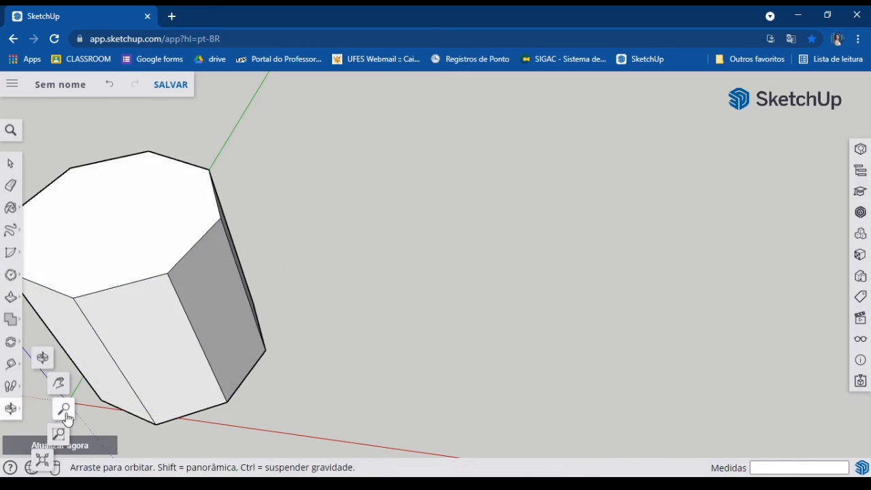
{"action": "scroll", "coordinate": [296, 300], "scroll_direction": "down", "scroll_amount": 10}
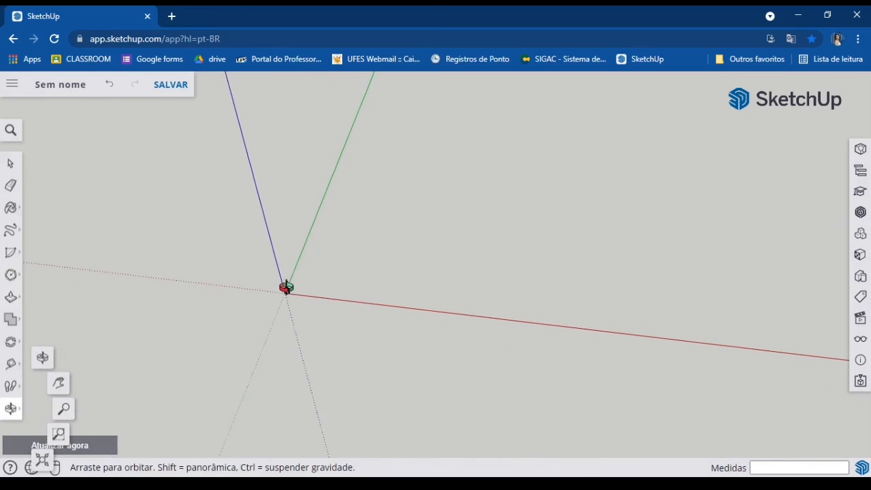
{"action": "left_click_drag", "start_coordinate": [740, 325], "coordinate": [670, 97]}
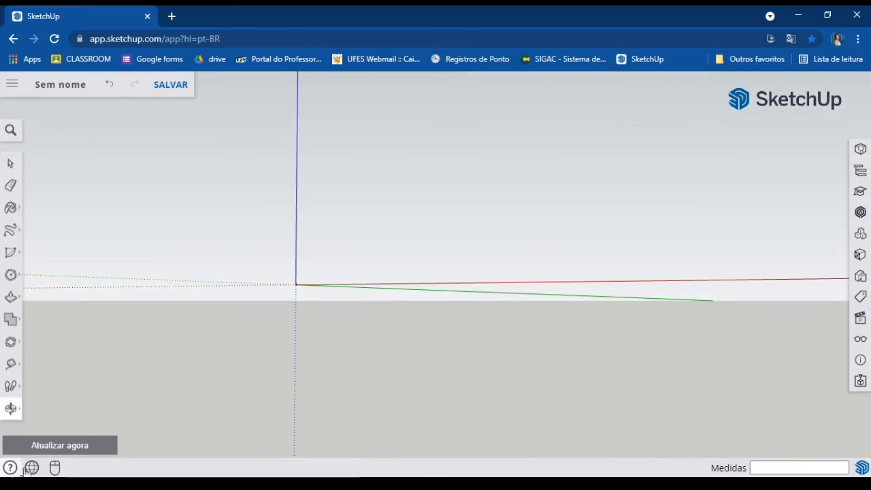
{"action": "left_click", "coordinate": [13, 410]}
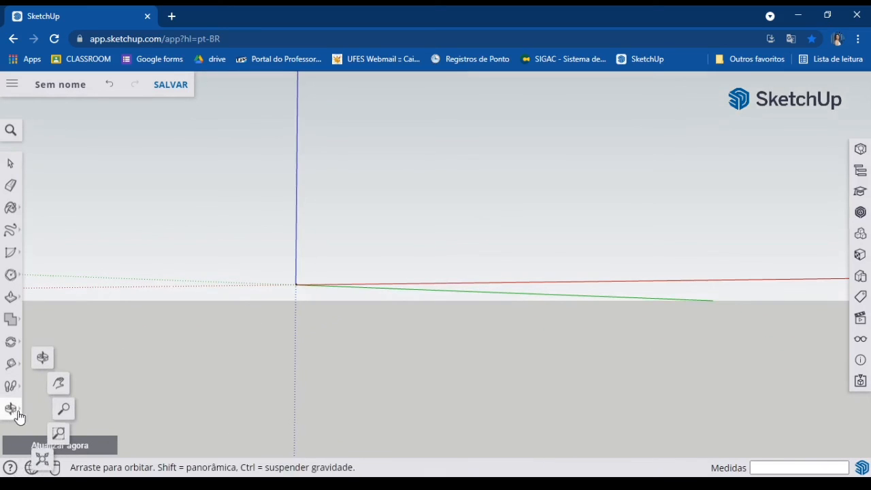
{"action": "left_click", "coordinate": [42, 461]}
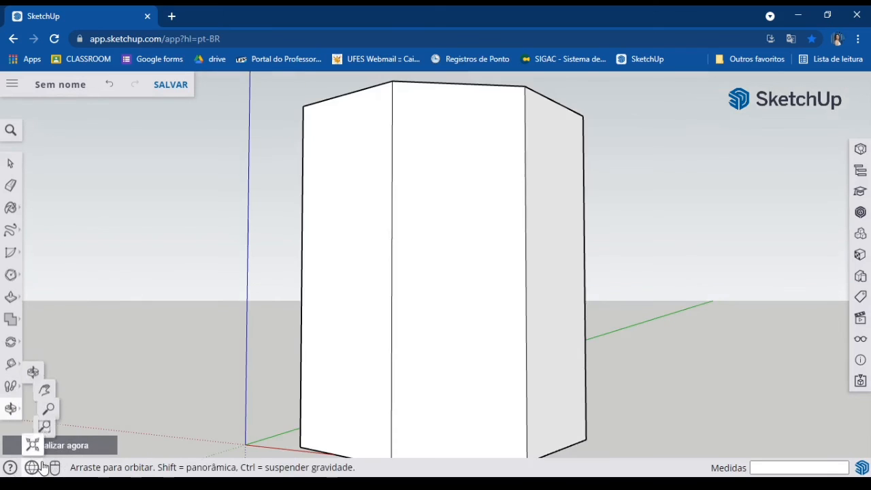
{"action": "left_click_drag", "start_coordinate": [529, 222], "coordinate": [149, 291]}
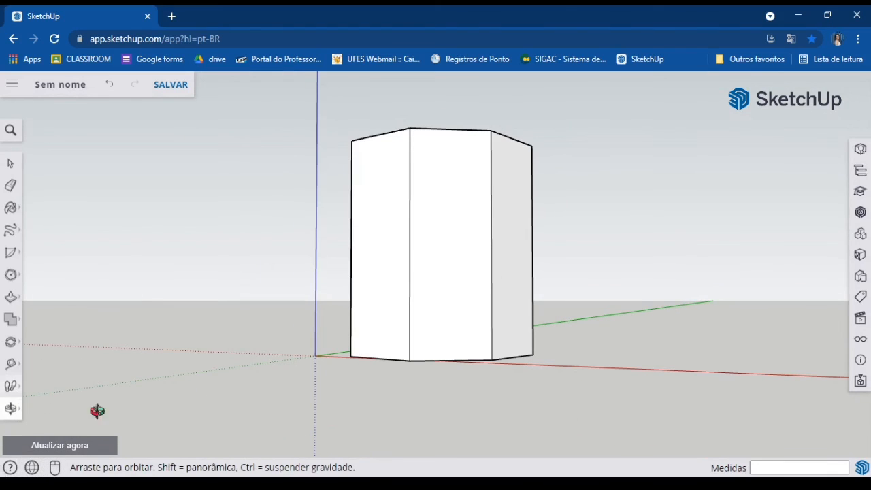
Step: Enlarge the prism in the view with Zoom Window by framing it closely, twice
{"action": "left_click", "coordinate": [11, 409]}
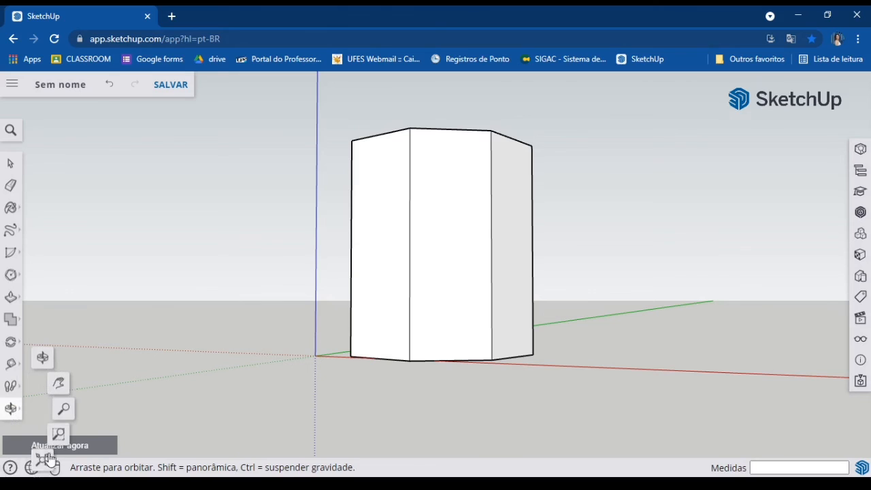
{"action": "left_click", "coordinate": [60, 435]}
{"action": "left_click_drag", "start_coordinate": [342, 110], "coordinate": [552, 373]}
{"action": "key", "text": "p"}
{"action": "scroll", "coordinate": [299, 186], "scroll_direction": "down", "scroll_amount": 2}
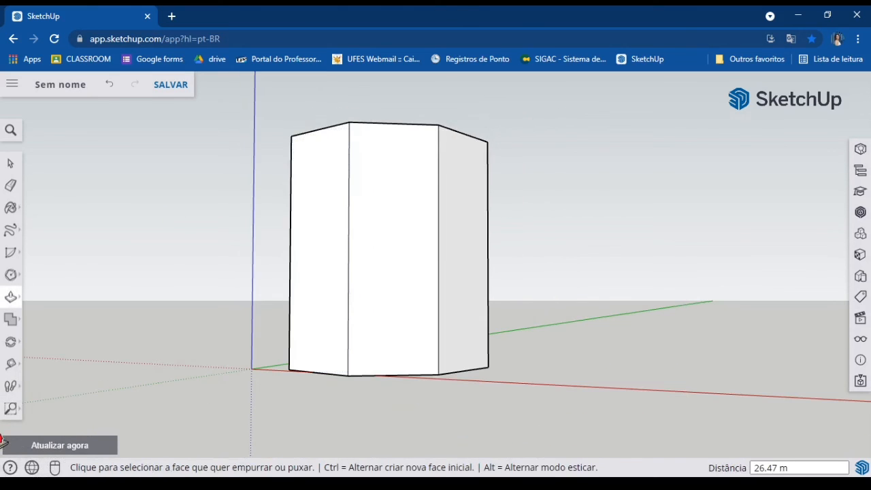
{"action": "left_click", "coordinate": [11, 408]}
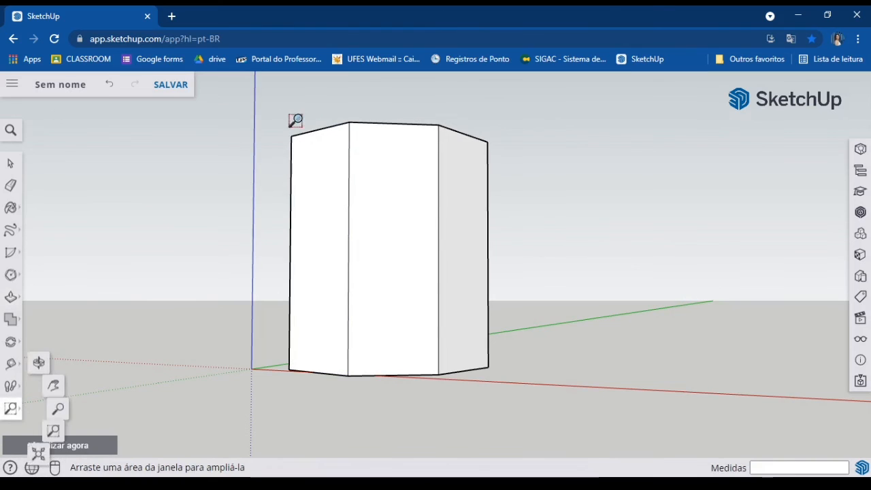
{"action": "left_click_drag", "start_coordinate": [286, 113], "coordinate": [516, 392]}
{"action": "left_click", "coordinate": [11, 408]}
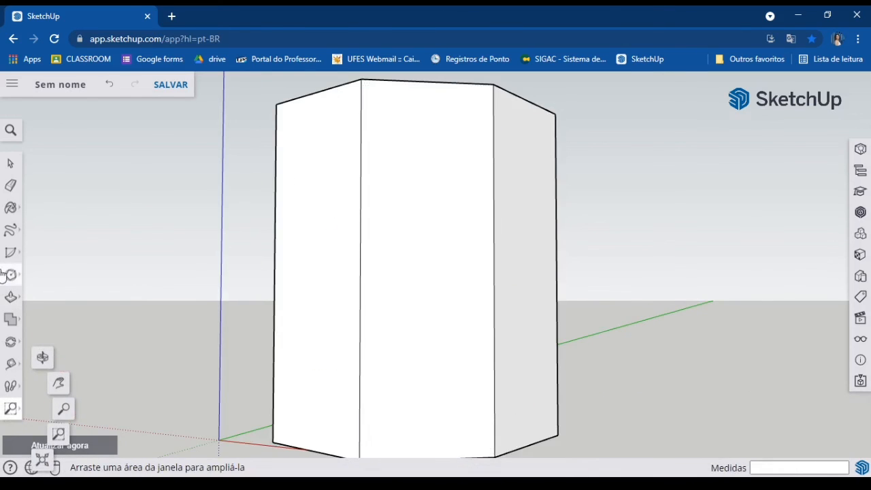
{"action": "left_click", "coordinate": [11, 296]}
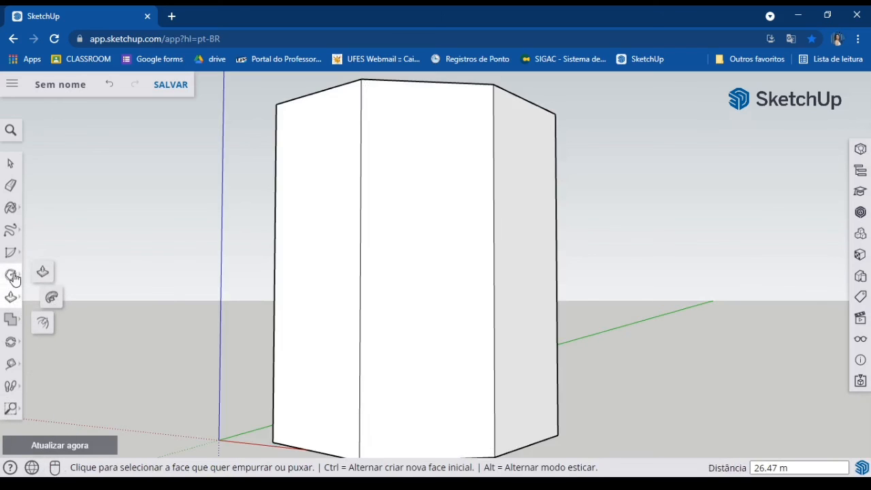
{"action": "left_click", "coordinate": [11, 275]}
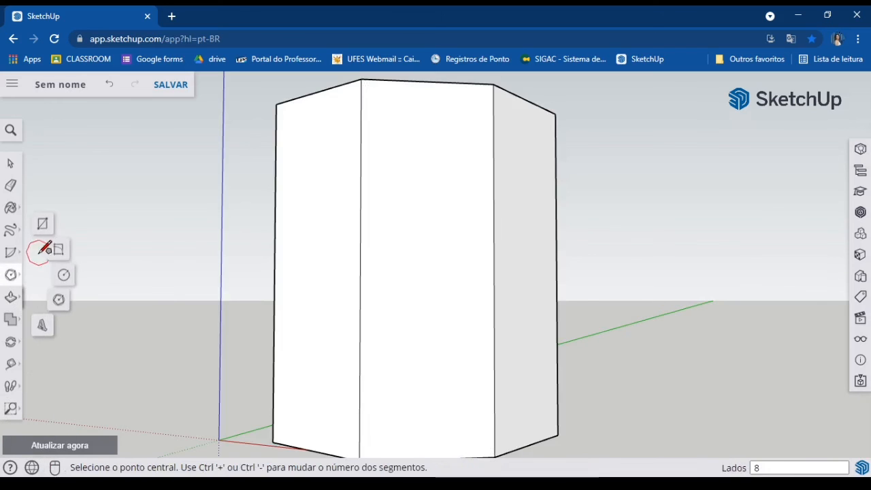
{"action": "left_click", "coordinate": [10, 232]}
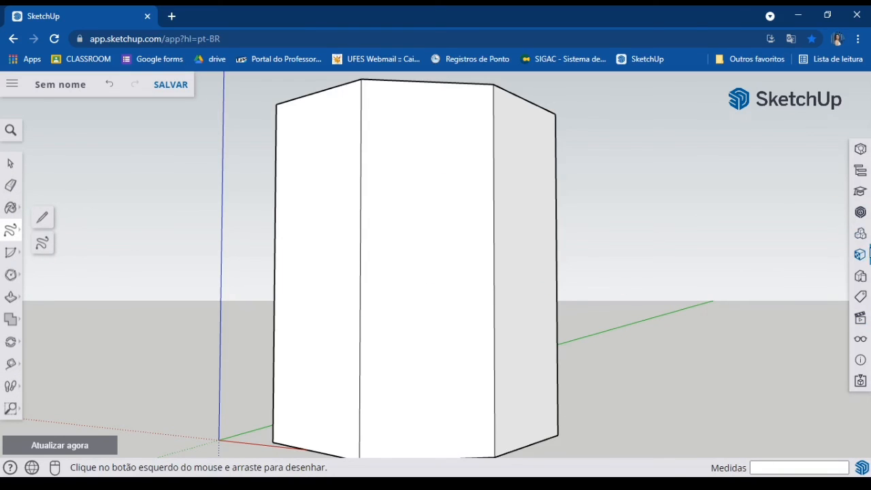
Step: Show the model info, display, tags, styles, materials, components and entity info settings beside the model
{"action": "left_click", "coordinate": [860, 359]}
{"action": "left_click", "coordinate": [860, 339]}
{"action": "left_click", "coordinate": [861, 297]}
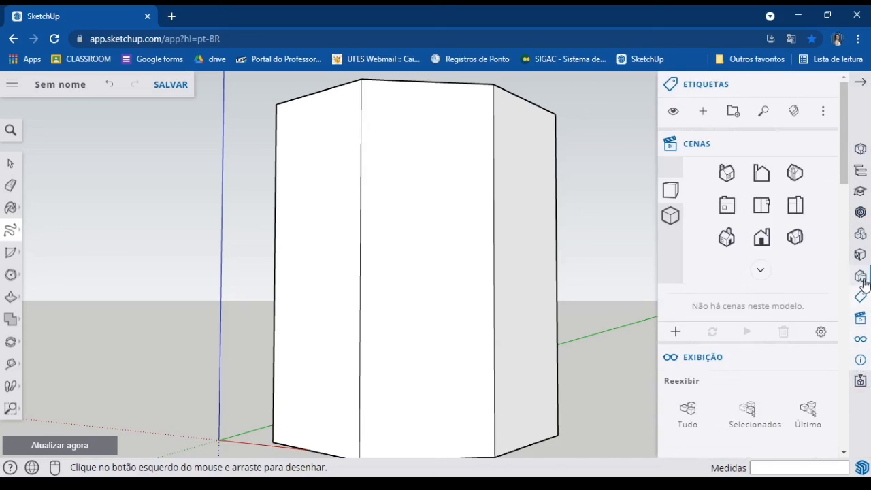
{"action": "left_click", "coordinate": [861, 276]}
{"action": "left_click", "coordinate": [861, 254]}
{"action": "left_click", "coordinate": [861, 234]}
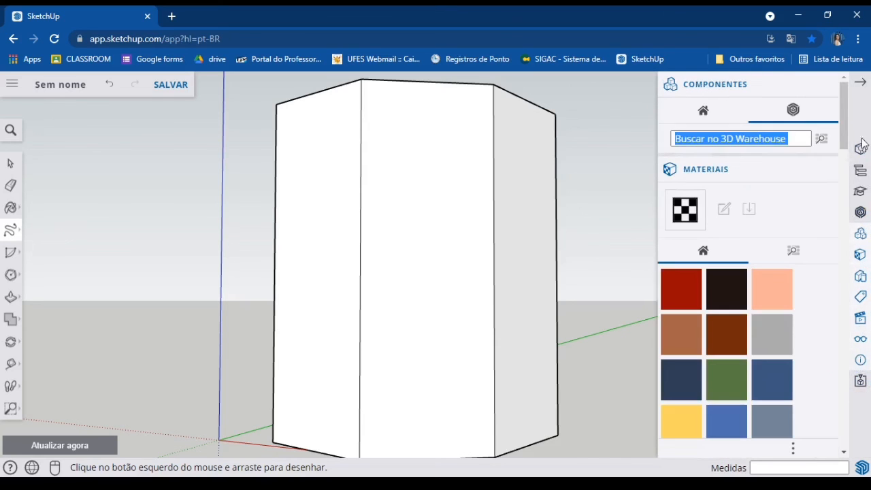
{"action": "left_click", "coordinate": [860, 149]}
Step: Switch the camera to the top view and on through other standard views, ending on a corner view of the prism
{"action": "scroll", "coordinate": [799, 294], "scroll_direction": "down", "scroll_amount": 2}
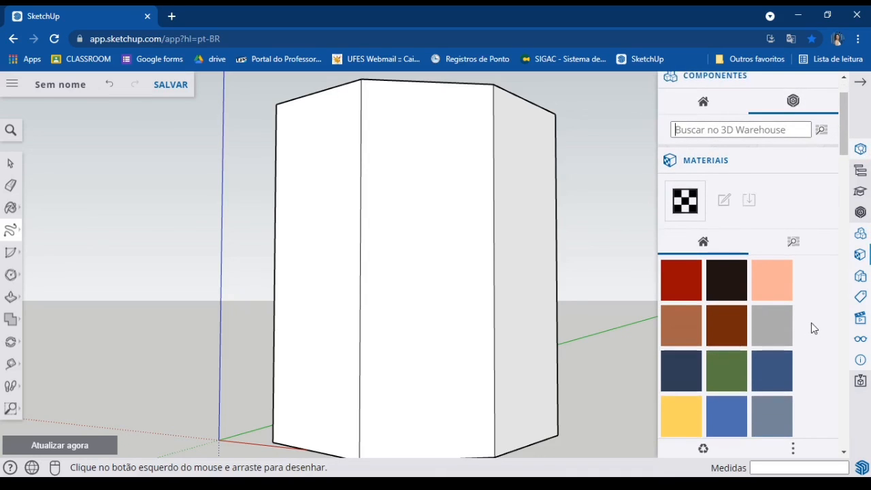
{"action": "scroll", "coordinate": [708, 279], "scroll_direction": "down", "scroll_amount": 10}
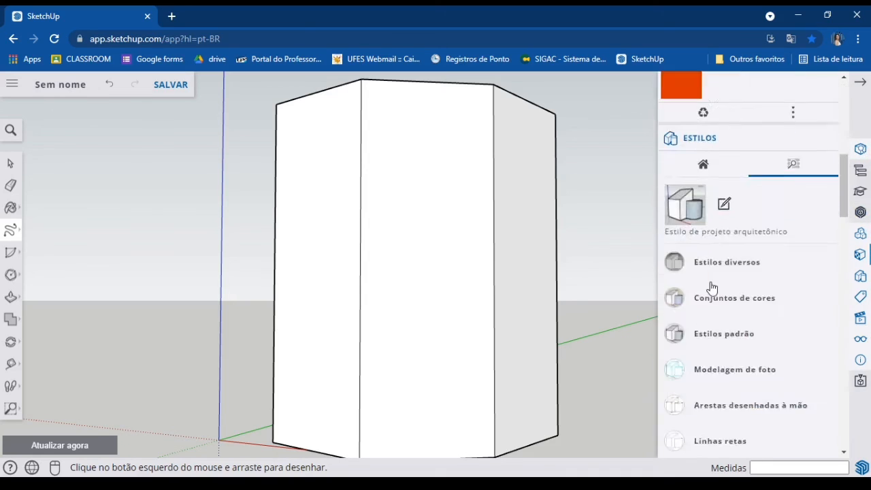
{"action": "left_click", "coordinate": [757, 187]}
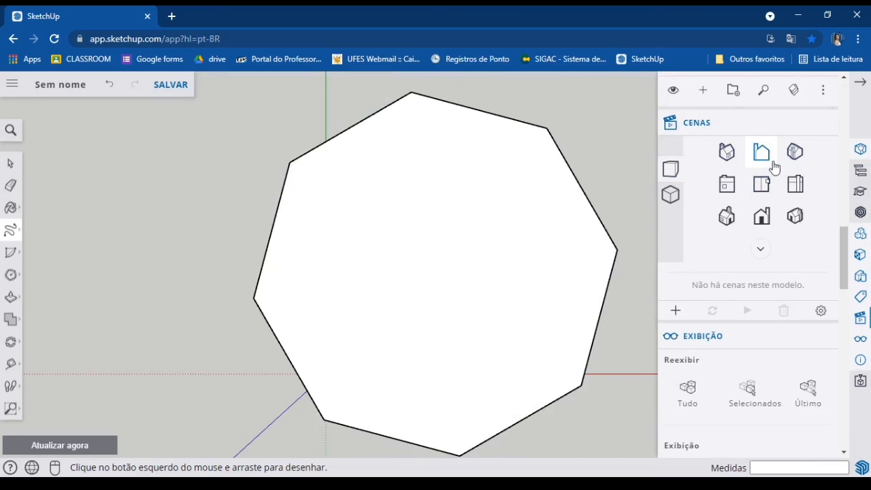
{"action": "left_click", "coordinate": [768, 162]}
{"action": "left_click", "coordinate": [728, 210]}
Step: Turn the display of hidden geometry on and back off
{"action": "scroll", "coordinate": [769, 372], "scroll_direction": "down", "scroll_amount": 5}
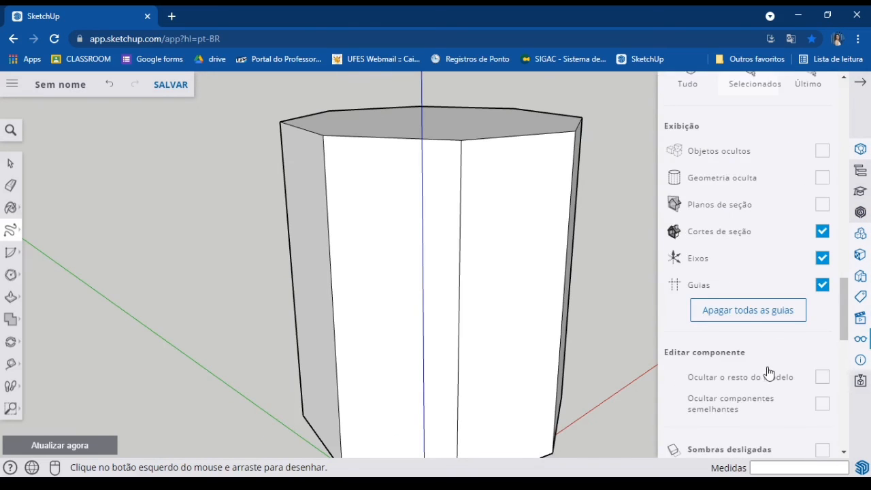
{"action": "left_click", "coordinate": [830, 186]}
{"action": "left_click", "coordinate": [829, 183]}
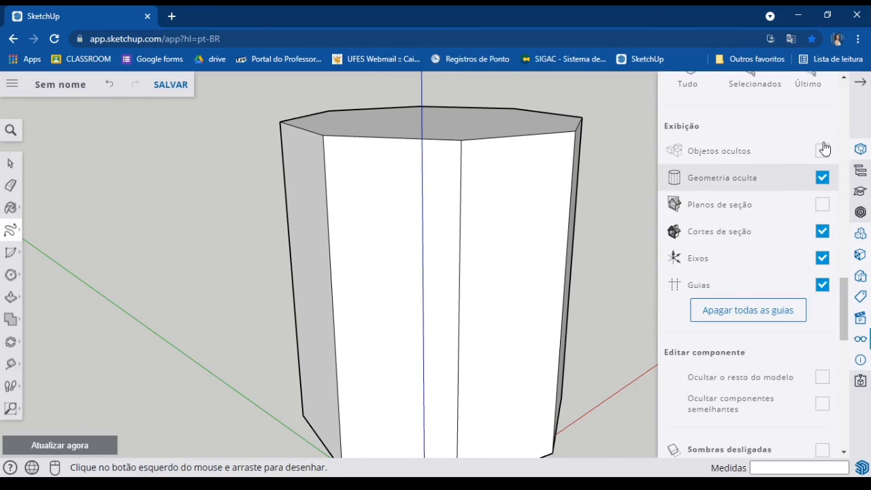
Step: Make the whole octagonal prism a group and hide the group
{"action": "left_click", "coordinate": [10, 164]}
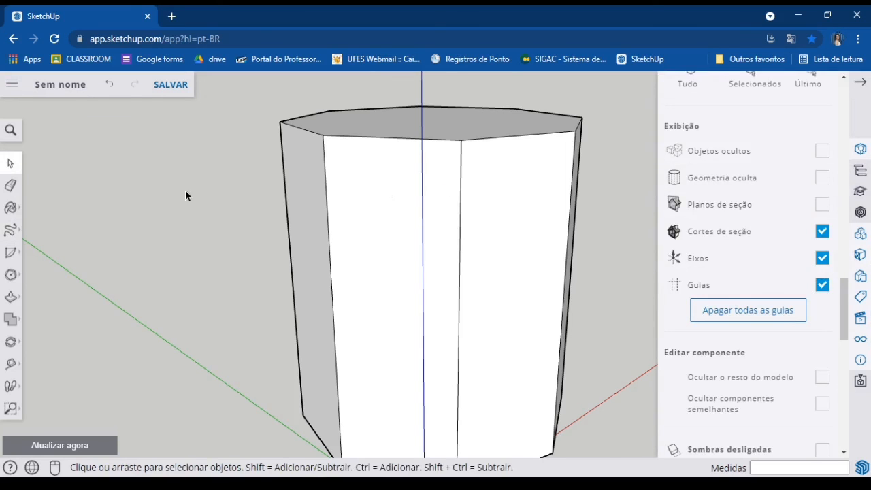
{"action": "left_click", "coordinate": [377, 210]}
{"action": "triple_click", "coordinate": [352, 194]}
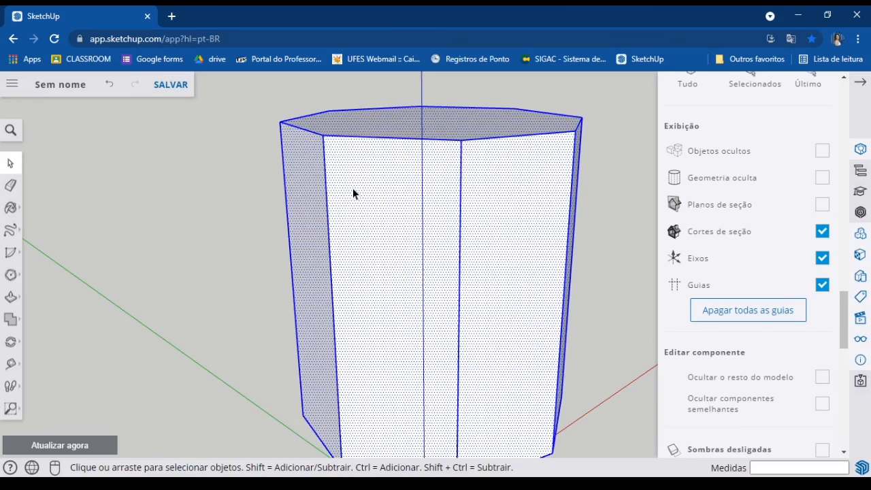
{"action": "right_click", "coordinate": [352, 195]}
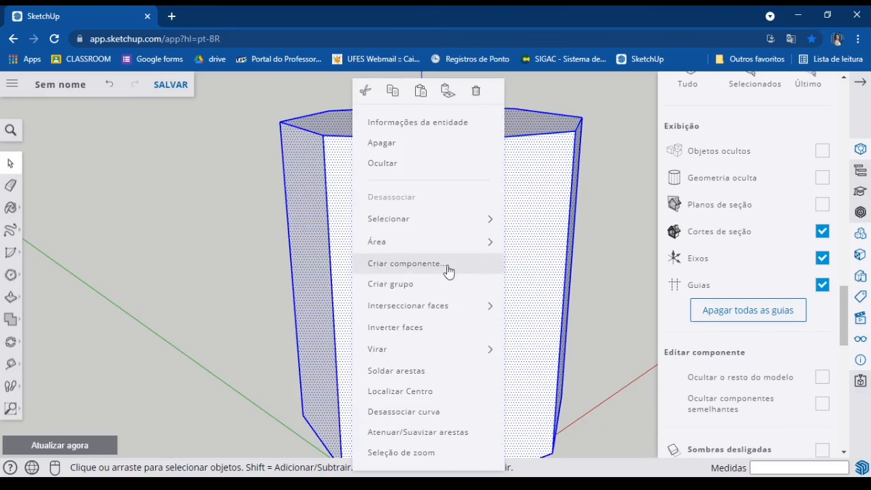
{"action": "left_click", "coordinate": [406, 283]}
{"action": "right_click", "coordinate": [376, 222]}
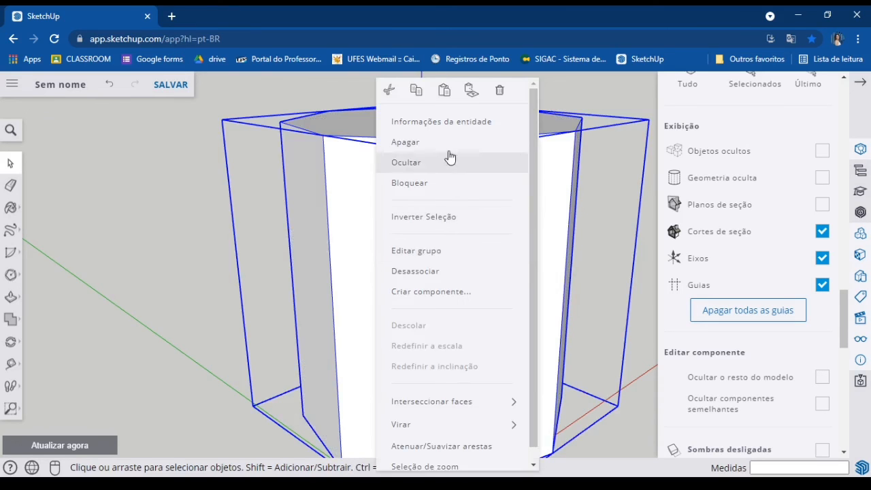
{"action": "left_click", "coordinate": [406, 164]}
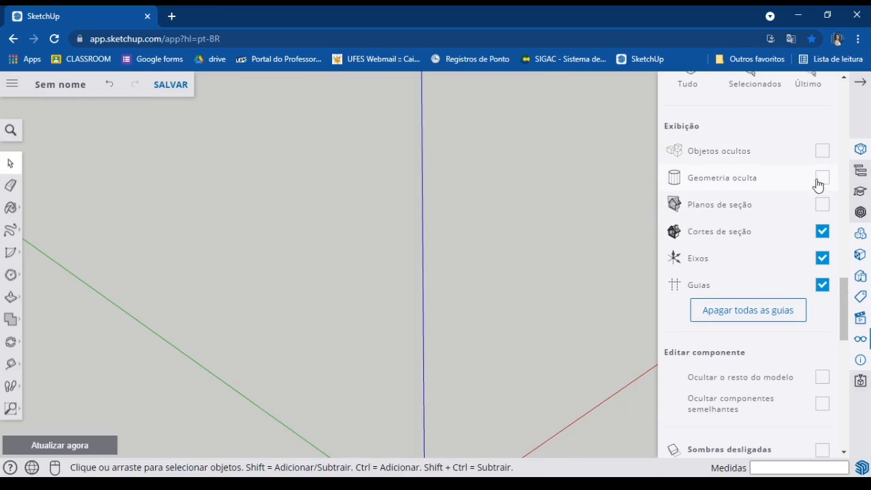
Step: Turn on the display of hidden objects and unhide the prism group
{"action": "left_click", "coordinate": [822, 151]}
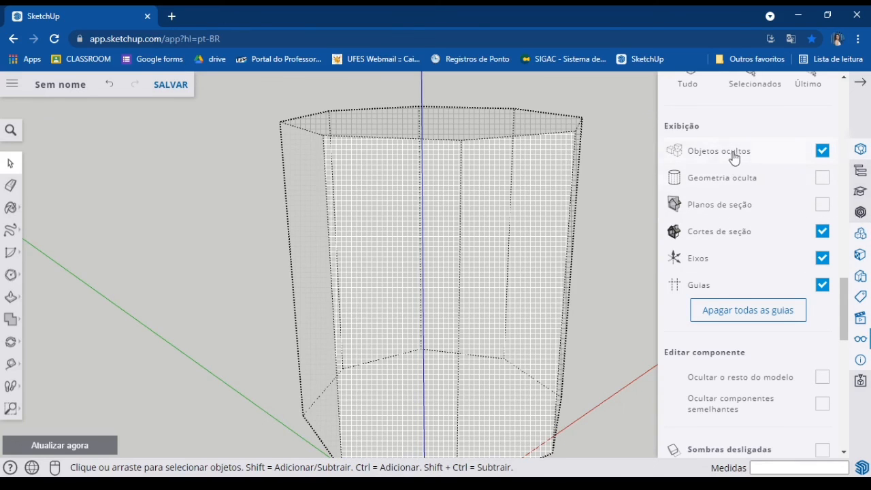
{"action": "right_click", "coordinate": [379, 206]}
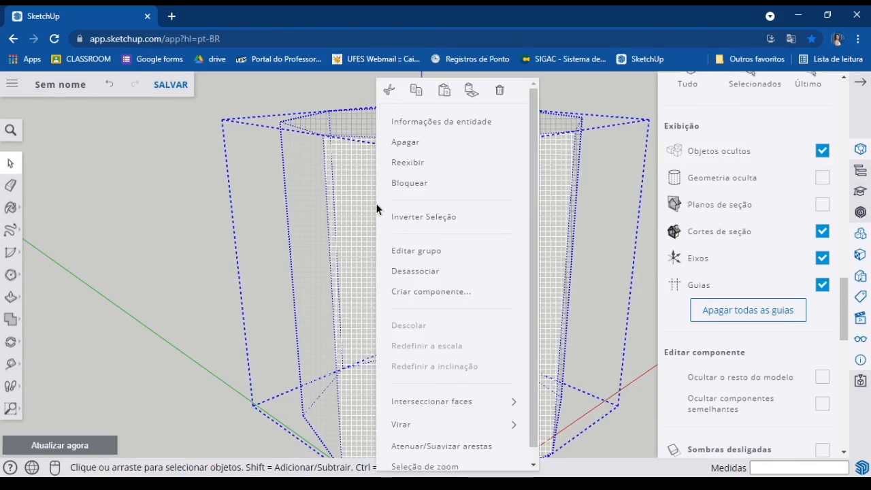
{"action": "left_click", "coordinate": [413, 162]}
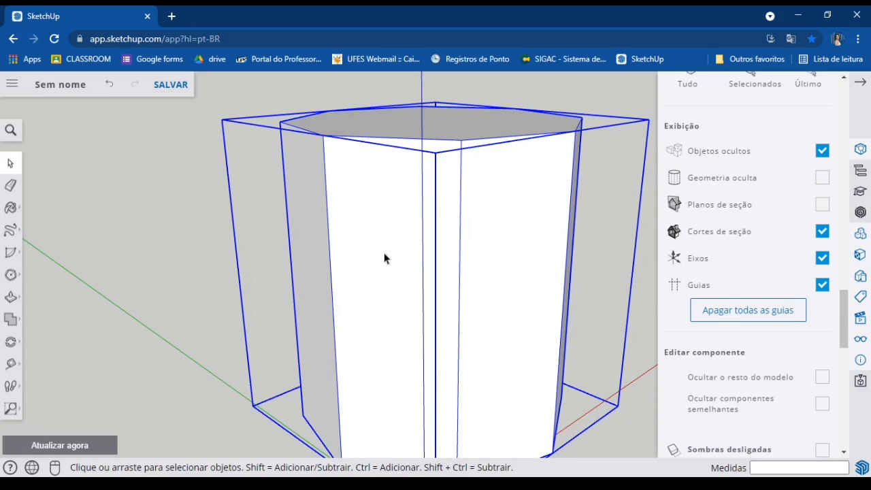
Step: Open the octagonal prism group for editing
{"action": "double_click", "coordinate": [352, 229]}
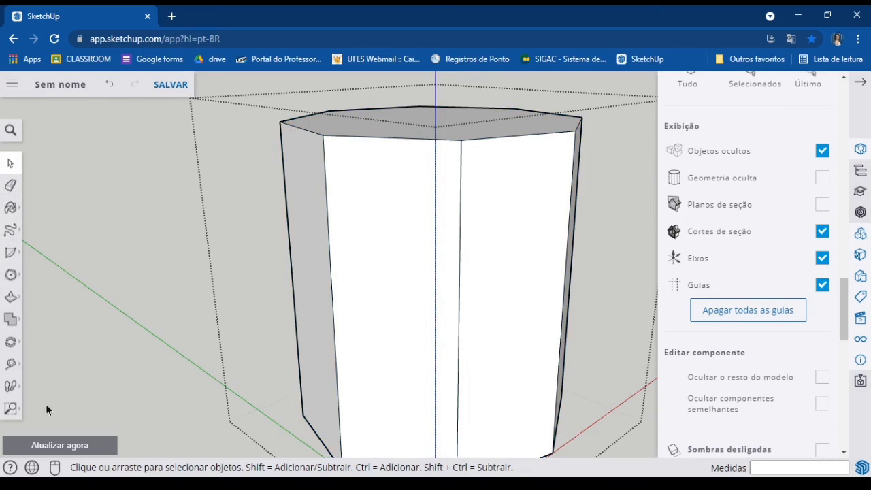
{"action": "middle_click_drag", "start_coordinate": [432, 326], "coordinate": [326, 204]}
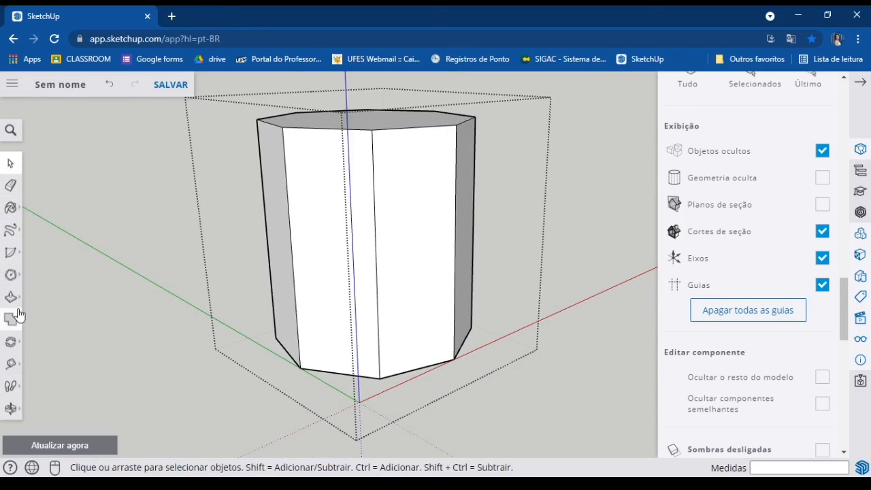
Step: Draw a diagonal line about 28.10 m long between opposite corners of a front prism face and hide it with the Eraser
{"action": "left_click", "coordinate": [10, 230]}
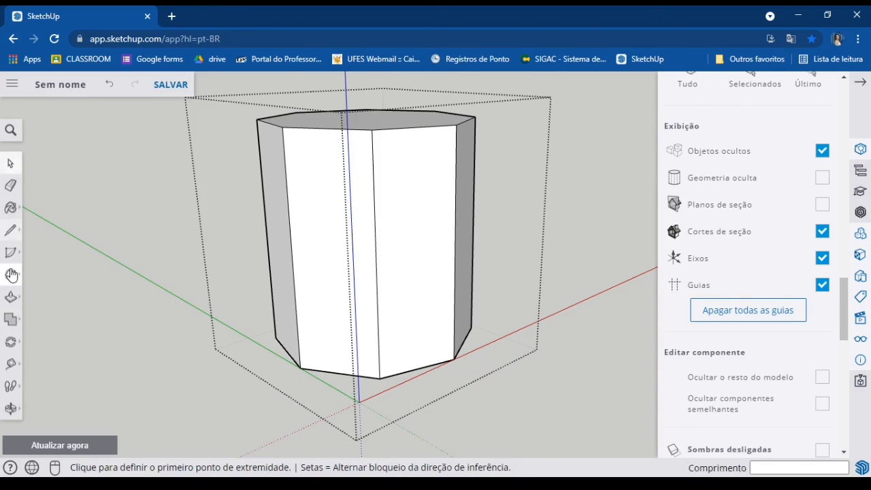
{"action": "left_click", "coordinate": [287, 128]}
{"action": "left_click", "coordinate": [379, 364]}
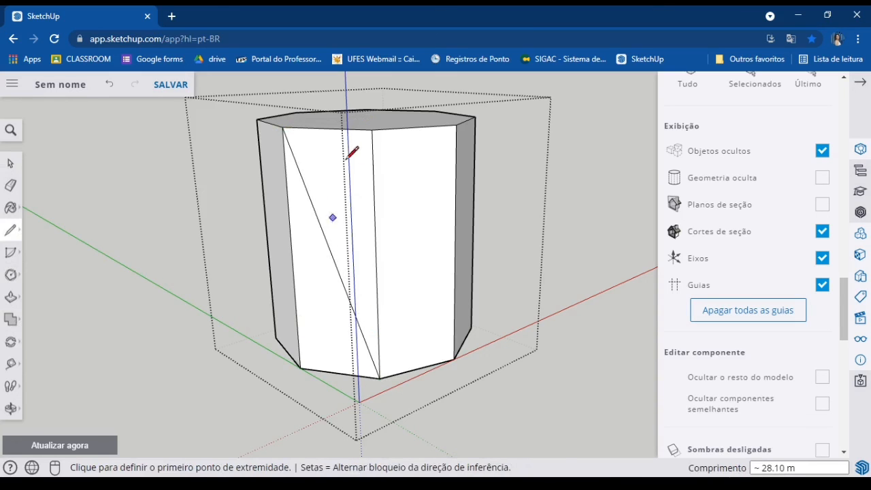
{"action": "left_click", "coordinate": [10, 185]}
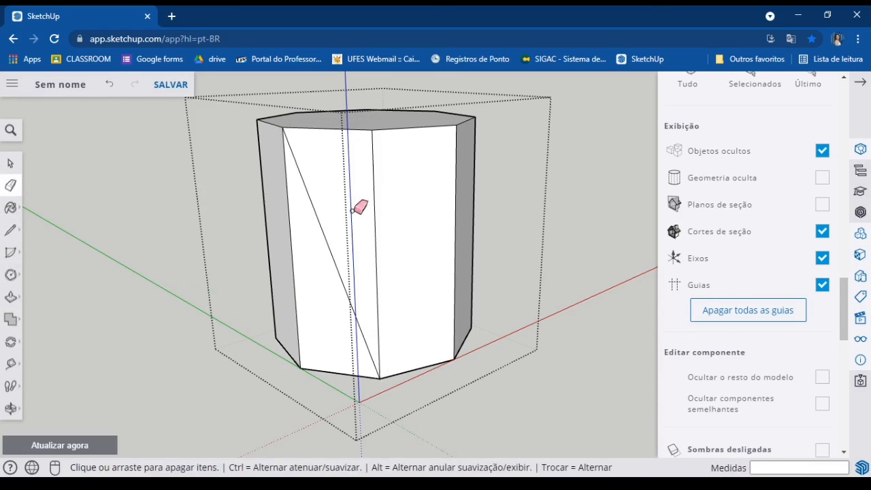
{"action": "left_click", "coordinate": [319, 226]}
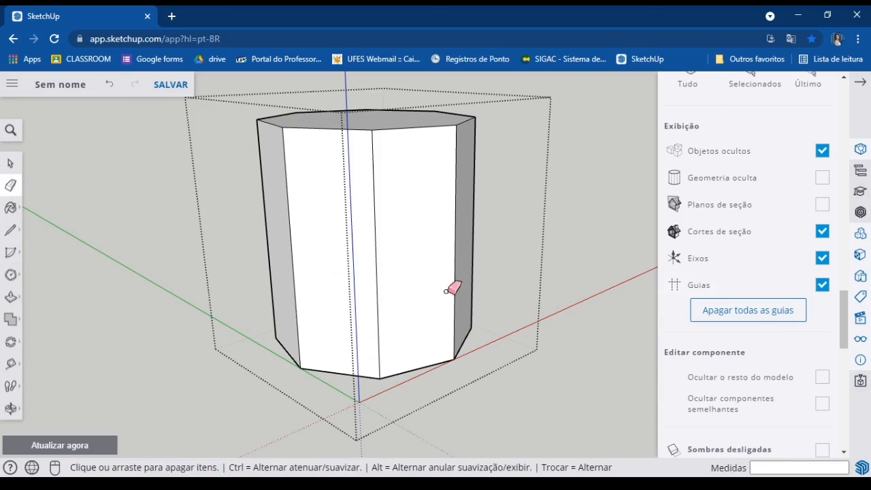
Step: Turn the display of hidden geometry on to check the hidden diagonal, and turn it back off
{"action": "left_click", "coordinate": [823, 177]}
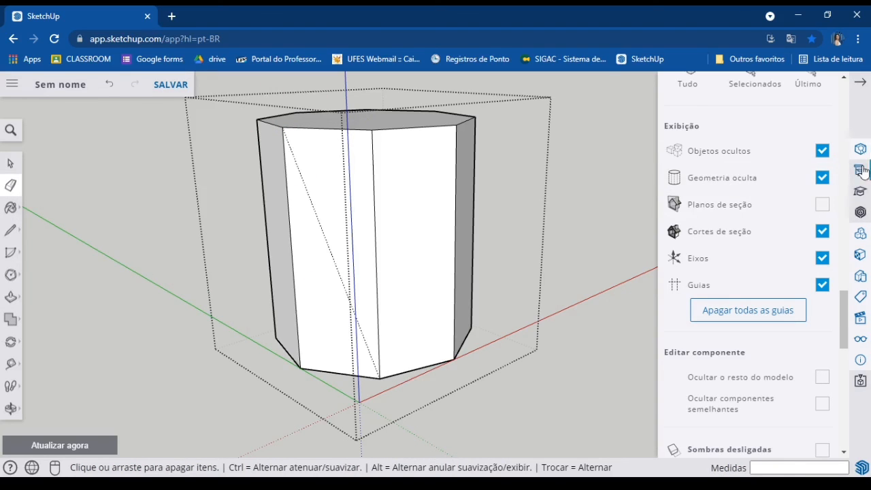
{"action": "left_click", "coordinate": [823, 178]}
{"action": "scroll", "coordinate": [446, 364], "scroll_direction": "down", "scroll_amount": 3}
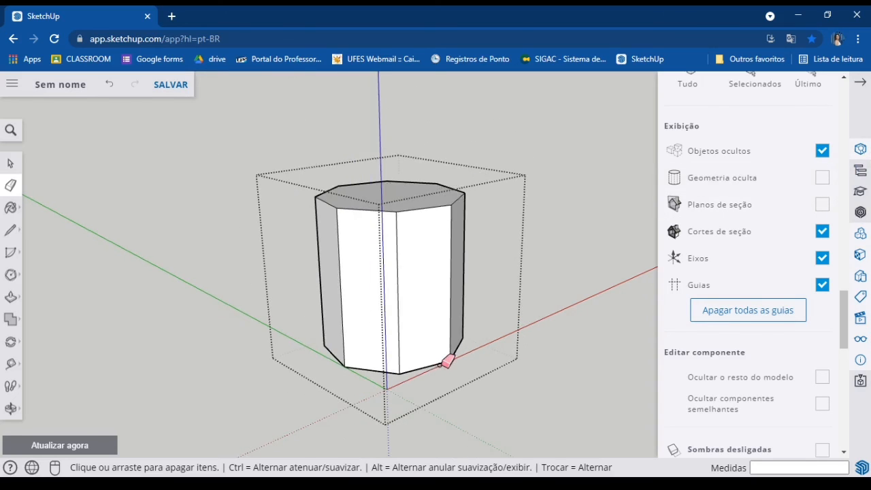
Step: Switch hiding the rest of the model during component editing on and off, and view the length units in the model information
{"action": "left_click", "coordinate": [823, 379]}
{"action": "left_click", "coordinate": [823, 377]}
{"action": "left_click_drag", "start_coordinate": [844, 330], "coordinate": [862, 417]}
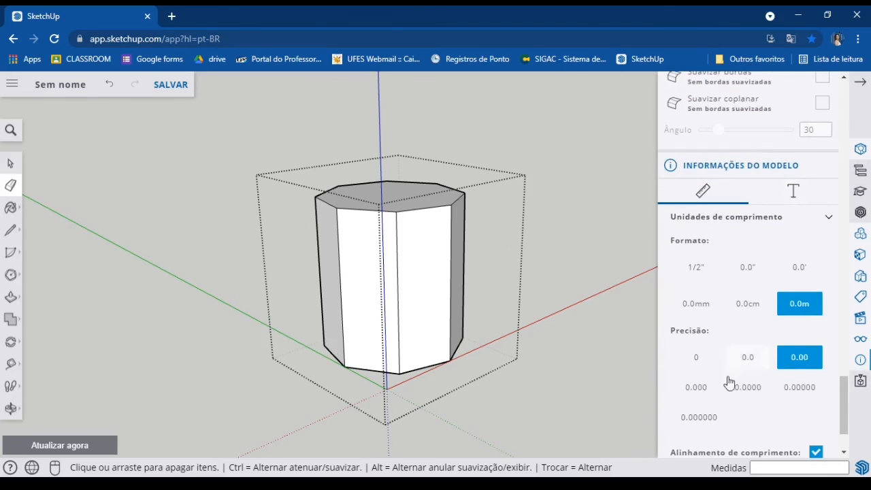
{"action": "scroll", "coordinate": [792, 313], "scroll_direction": "down", "scroll_amount": 2}
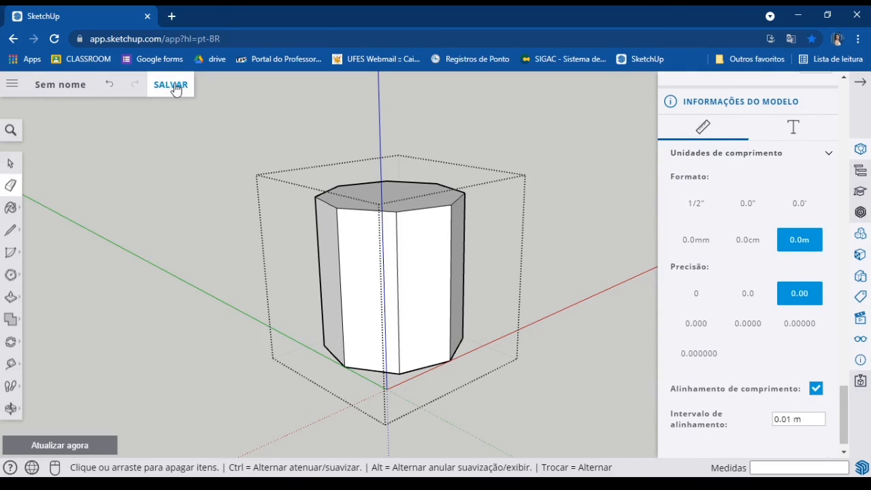
{"action": "left_click", "coordinate": [11, 87]}
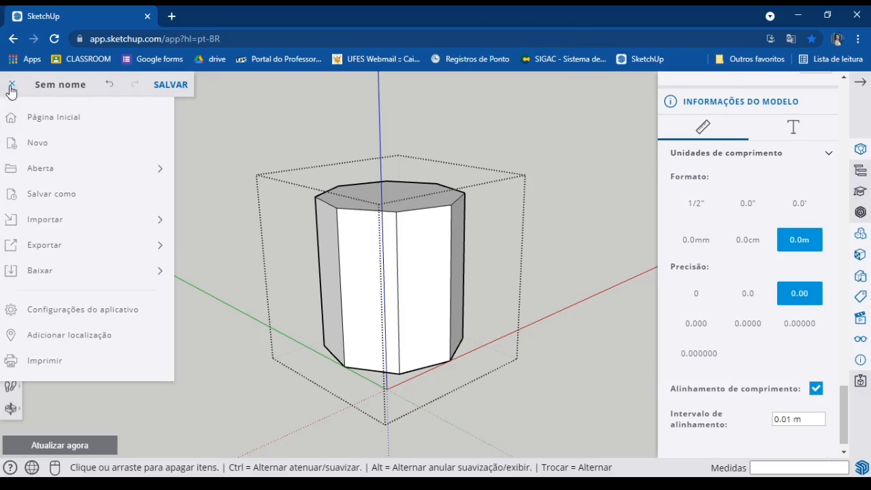
{"action": "left_click", "coordinate": [113, 246]}
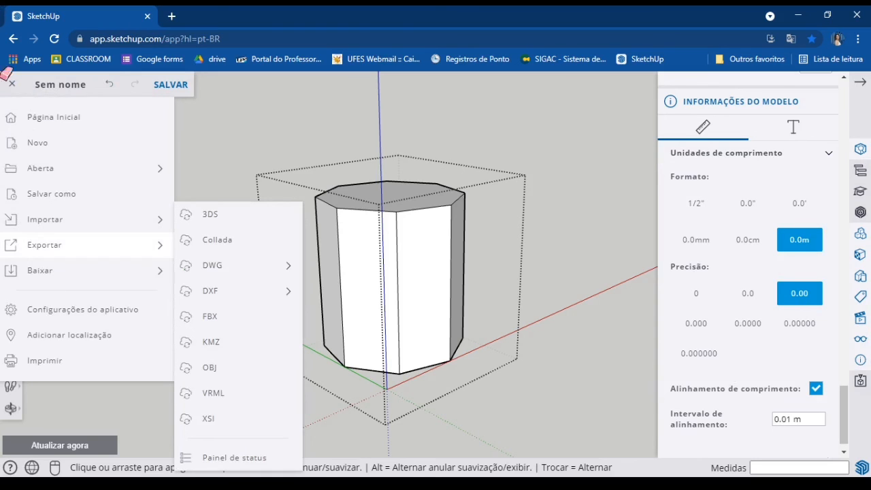
{"action": "left_click", "coordinate": [71, 165]}
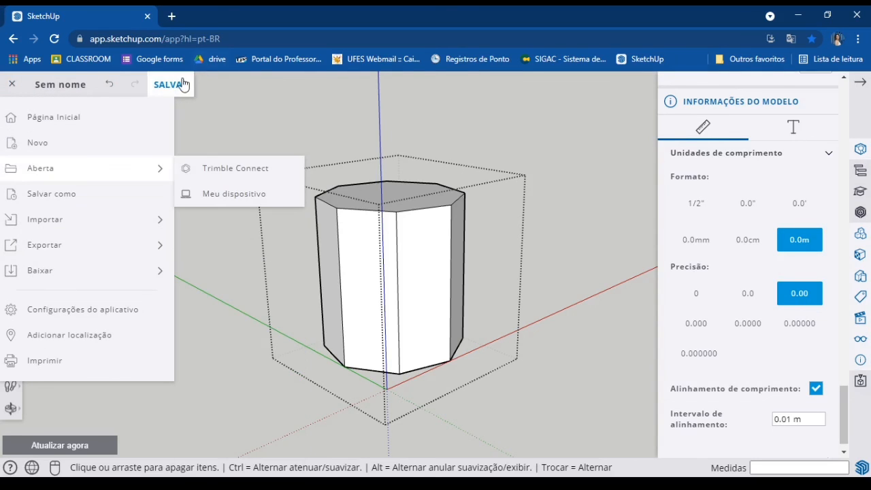
Step: Save the model in the SketchUp project folder under the name 01
{"action": "left_click", "coordinate": [170, 85]}
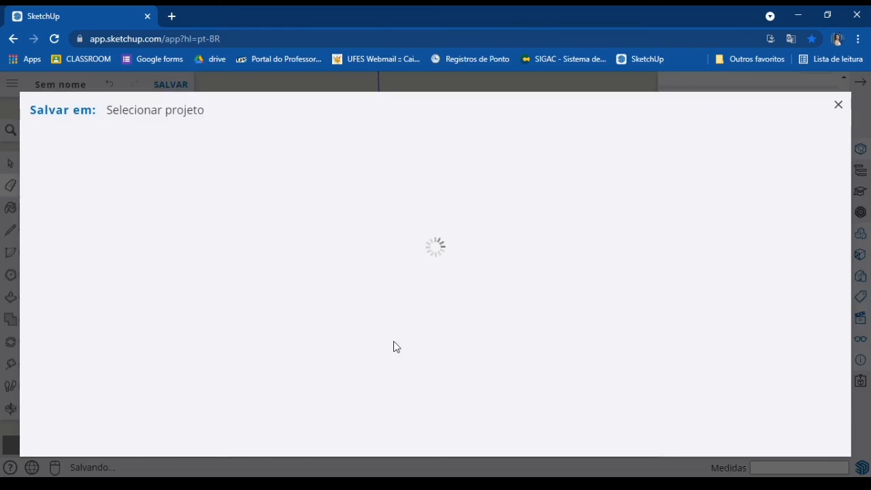
{"action": "left_click", "coordinate": [102, 180]}
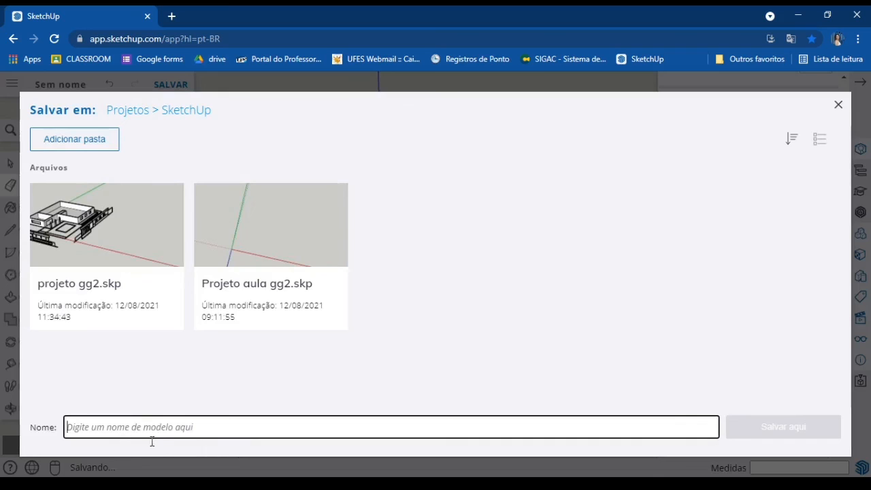
{"action": "type", "text": "01"}
{"action": "key", "text": "Return"}
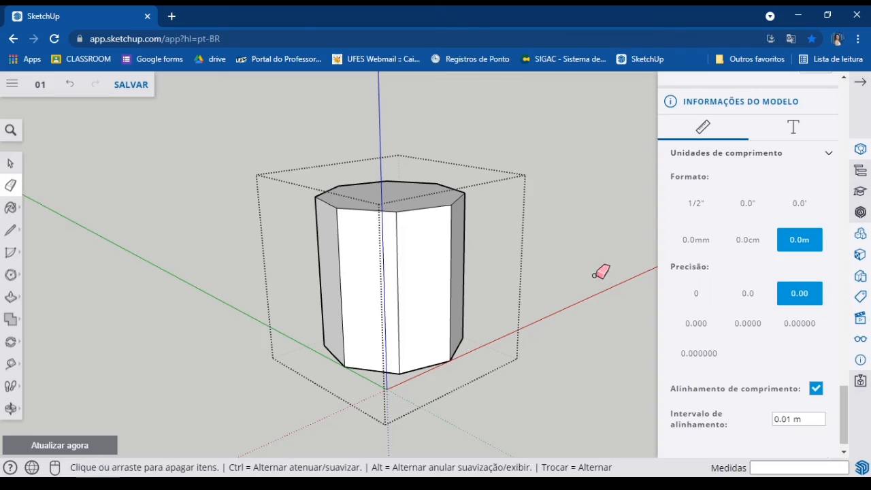
{"action": "left_click", "coordinate": [12, 86]}
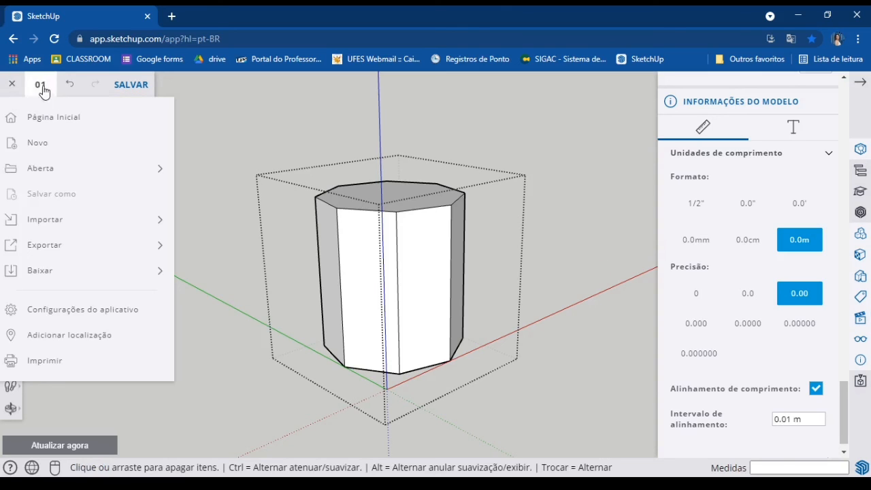
{"action": "left_click", "coordinate": [51, 168]}
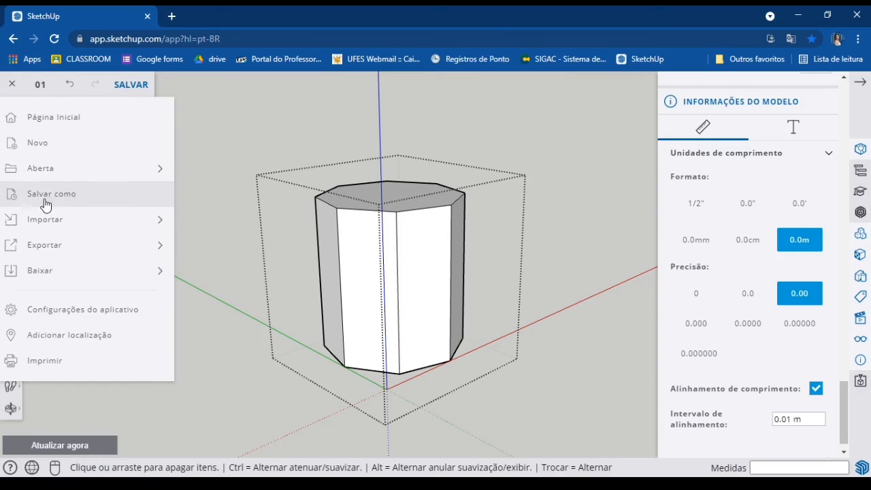
{"action": "key", "text": "Escape"}
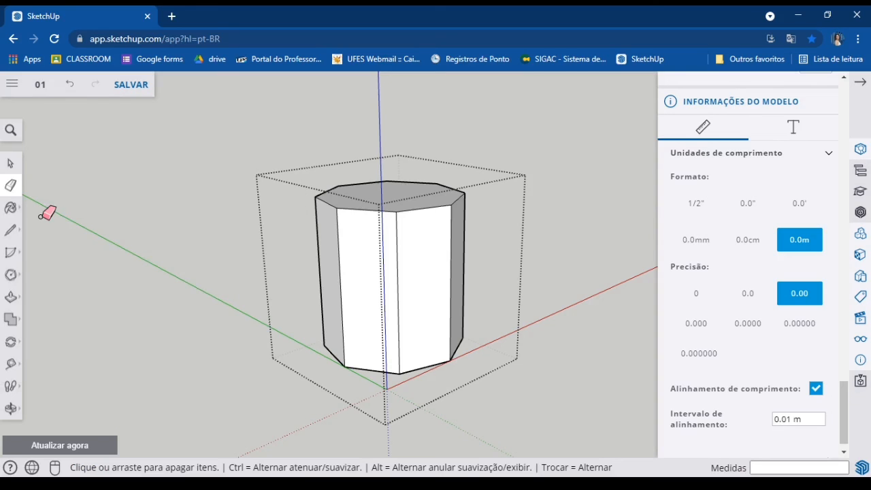
{"action": "left_click", "coordinate": [12, 88]}
{"action": "key", "text": "Escape"}
Step: Set the default template to Decimal - Meters in the application settings and close the settings
{"action": "left_click", "coordinate": [10, 87]}
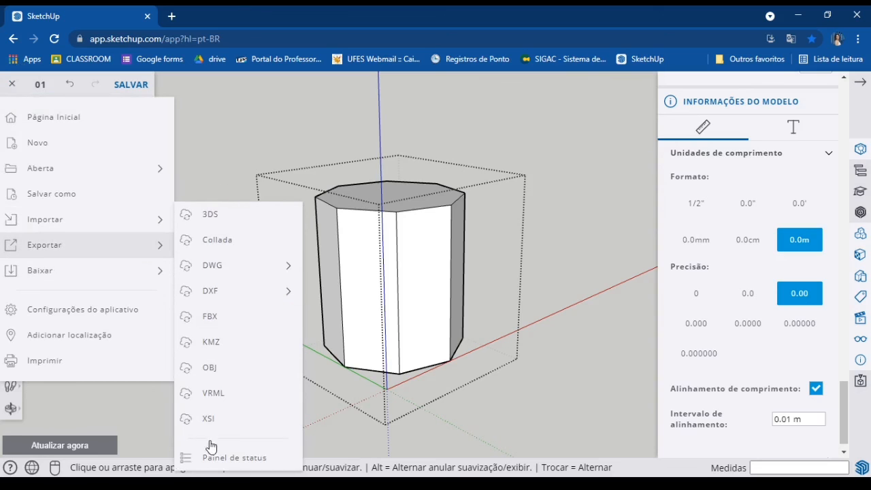
{"action": "mouse_move", "coordinate": [89, 276]}
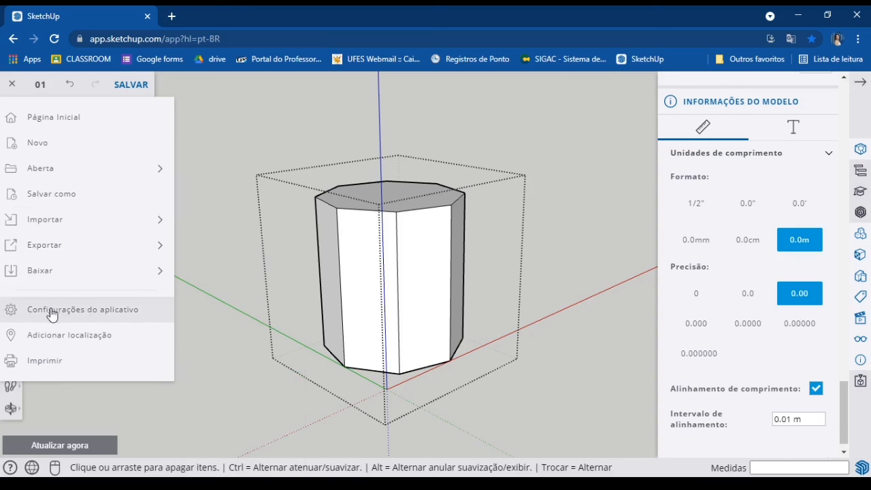
{"action": "left_click", "coordinate": [87, 312]}
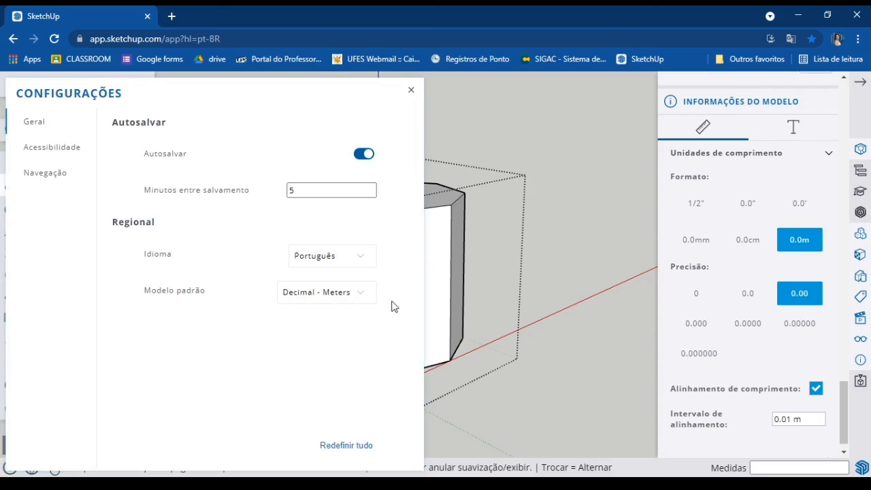
{"action": "left_click", "coordinate": [311, 294]}
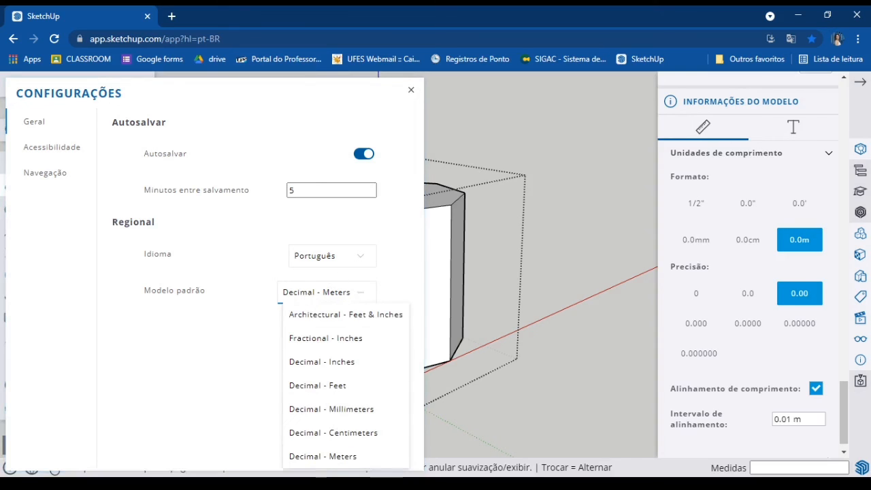
{"action": "left_click", "coordinate": [310, 463]}
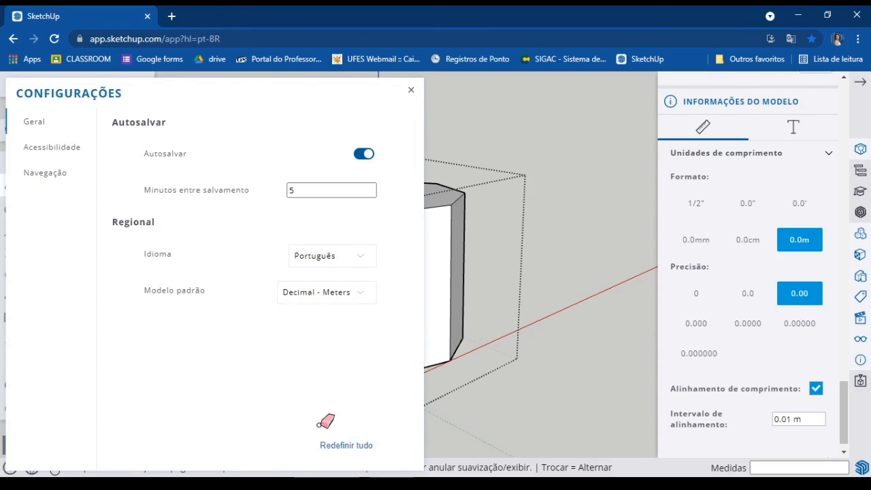
{"action": "left_click", "coordinate": [331, 296]}
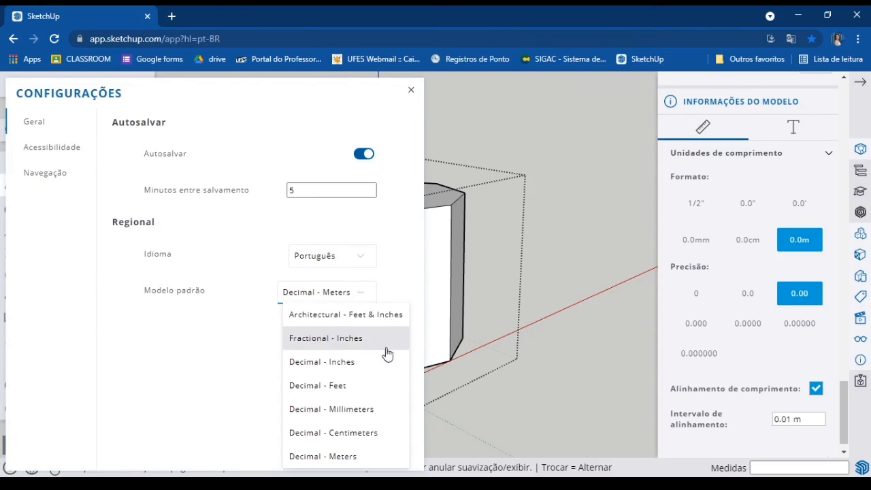
{"action": "left_click", "coordinate": [238, 316]}
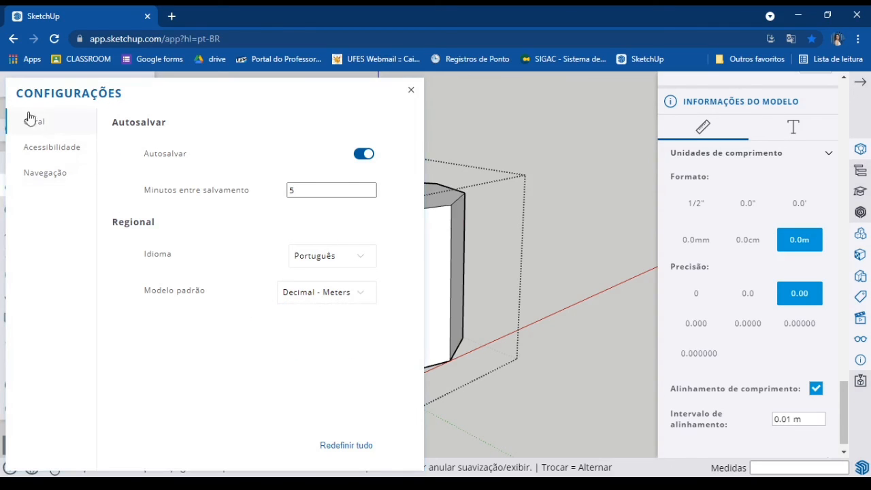
{"action": "left_click", "coordinate": [411, 89]}
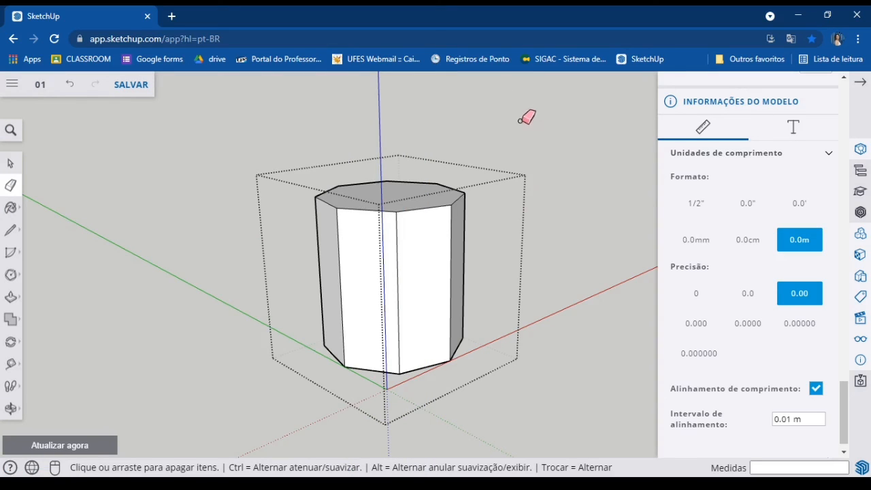